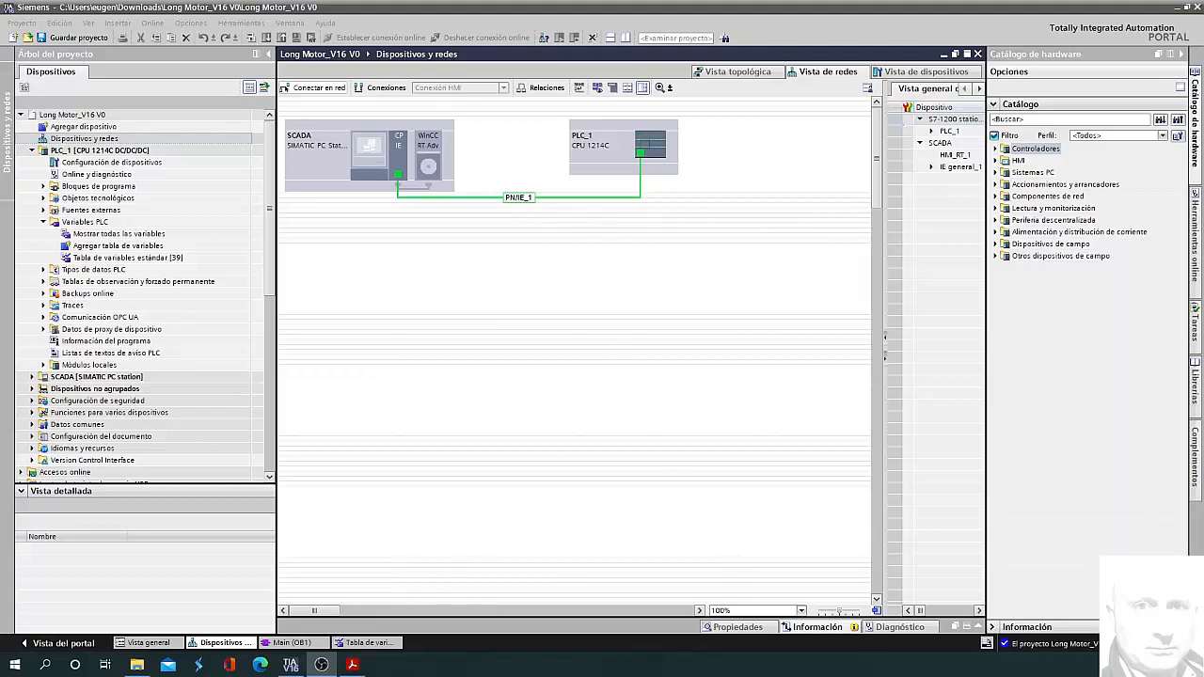
# - Switch to Acrobat Reader and examine the DM420A manual's input port circuits and the series resistor note for 24 V
pyautogui.click(351, 666)
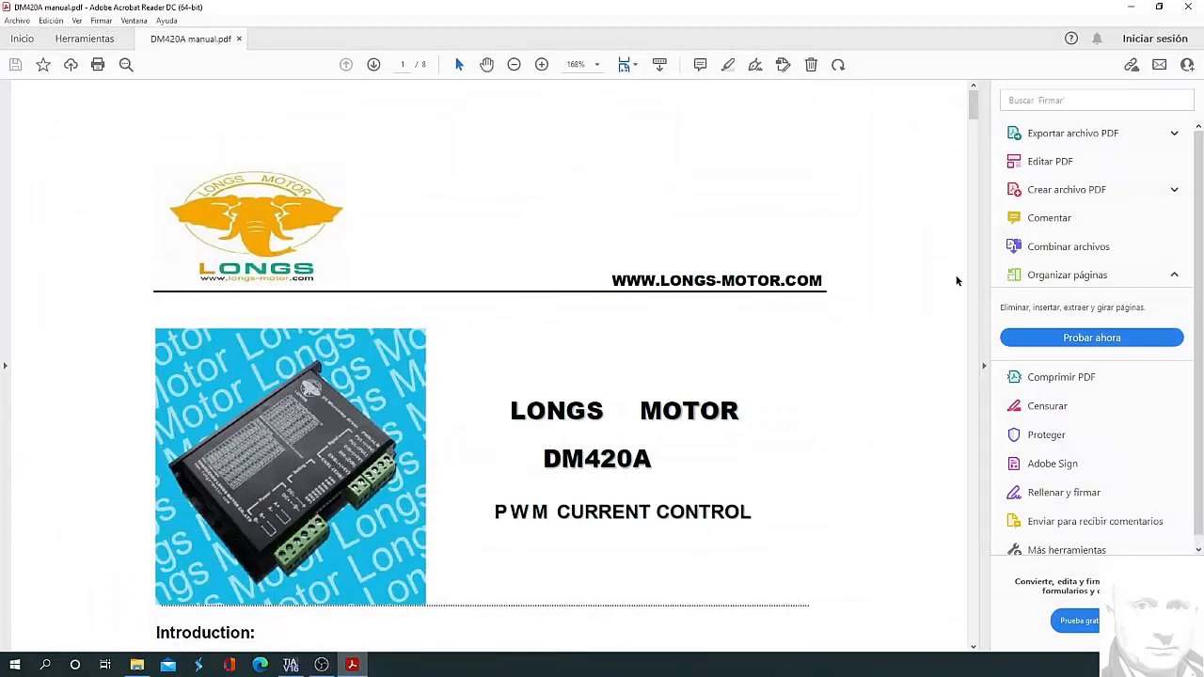
pyautogui.moveTo(973, 113); pyautogui.dragTo(960, 275)
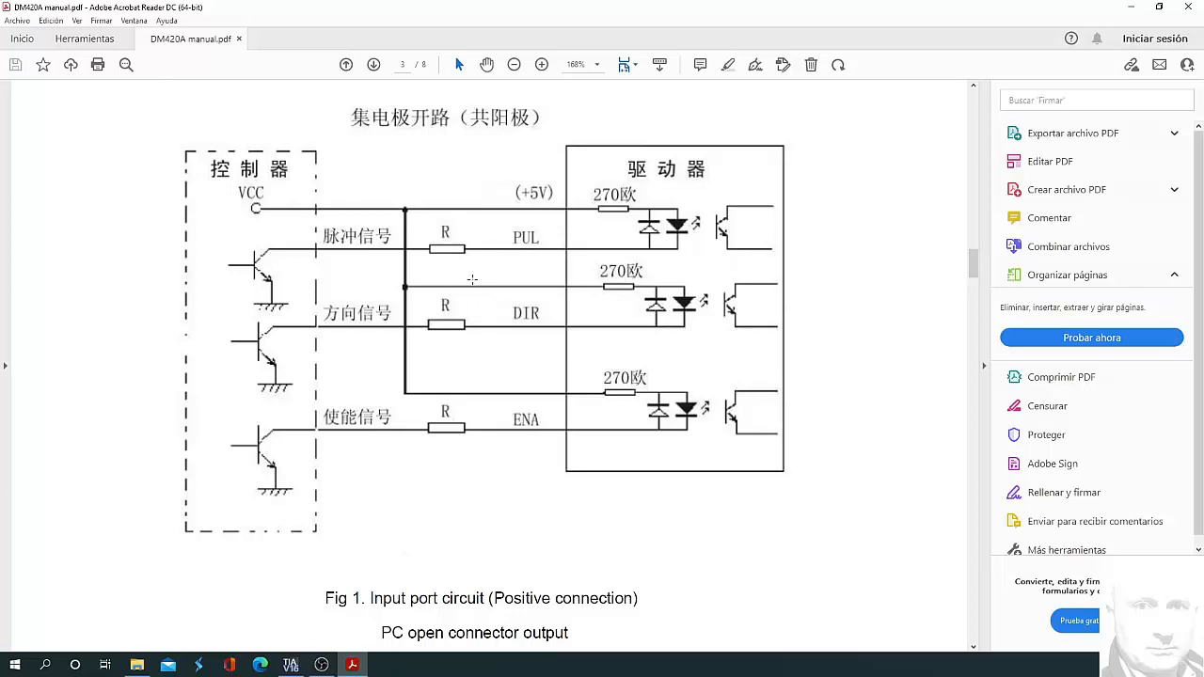
pyautogui.scroll(-10, 473, 280)
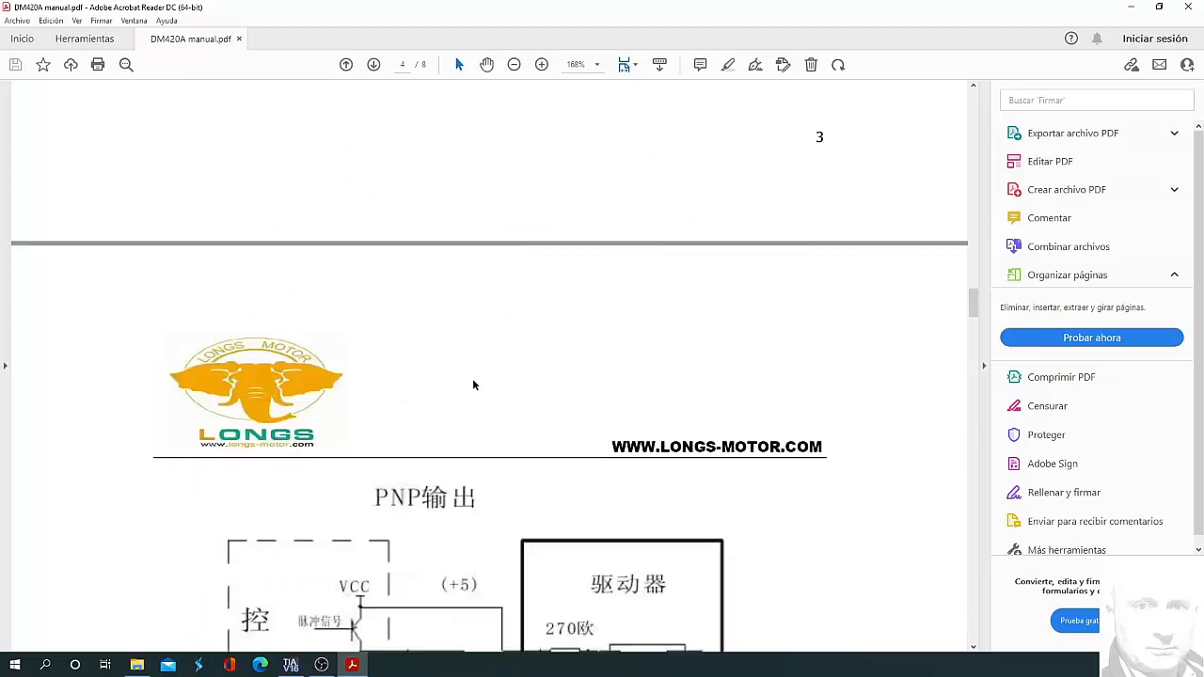
pyautogui.scroll(-8, 473, 385)
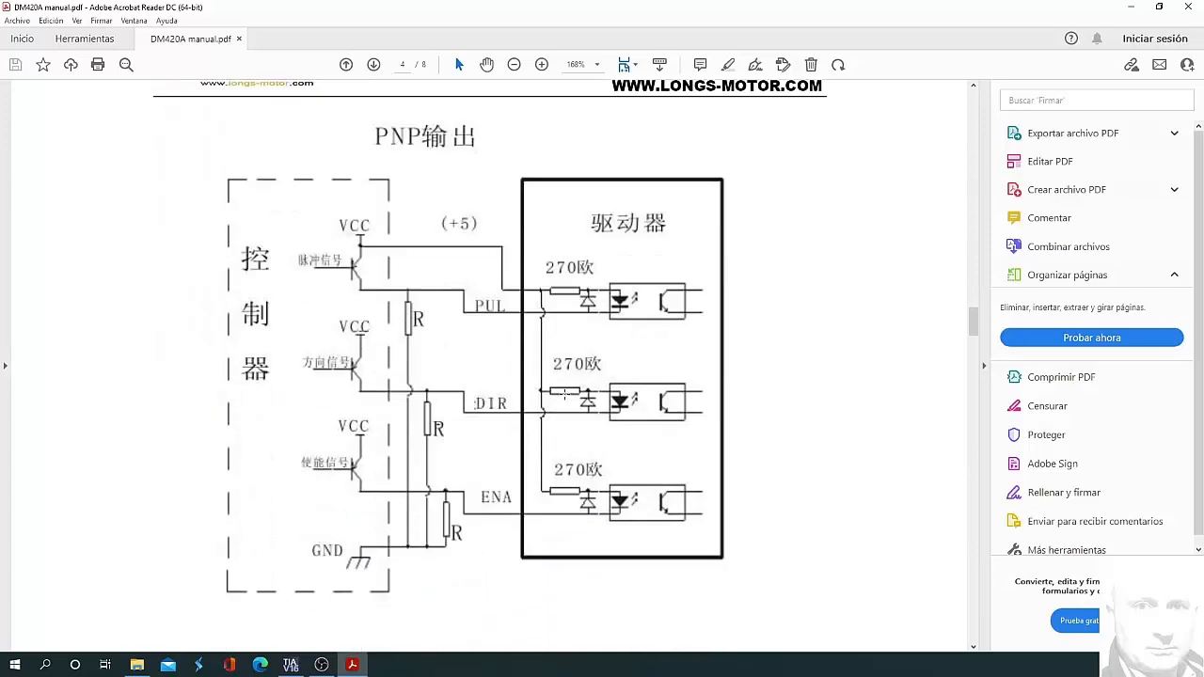
pyautogui.scroll(-10, 565, 395)
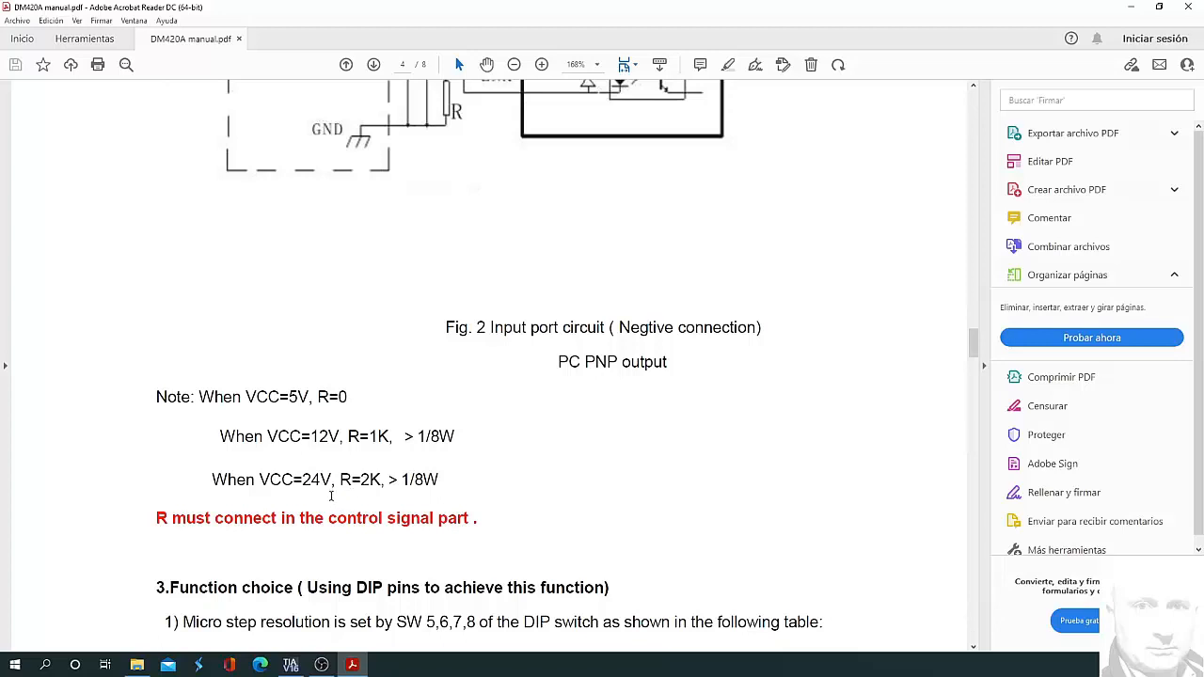
pyautogui.moveTo(214, 482); pyautogui.dragTo(441, 481)
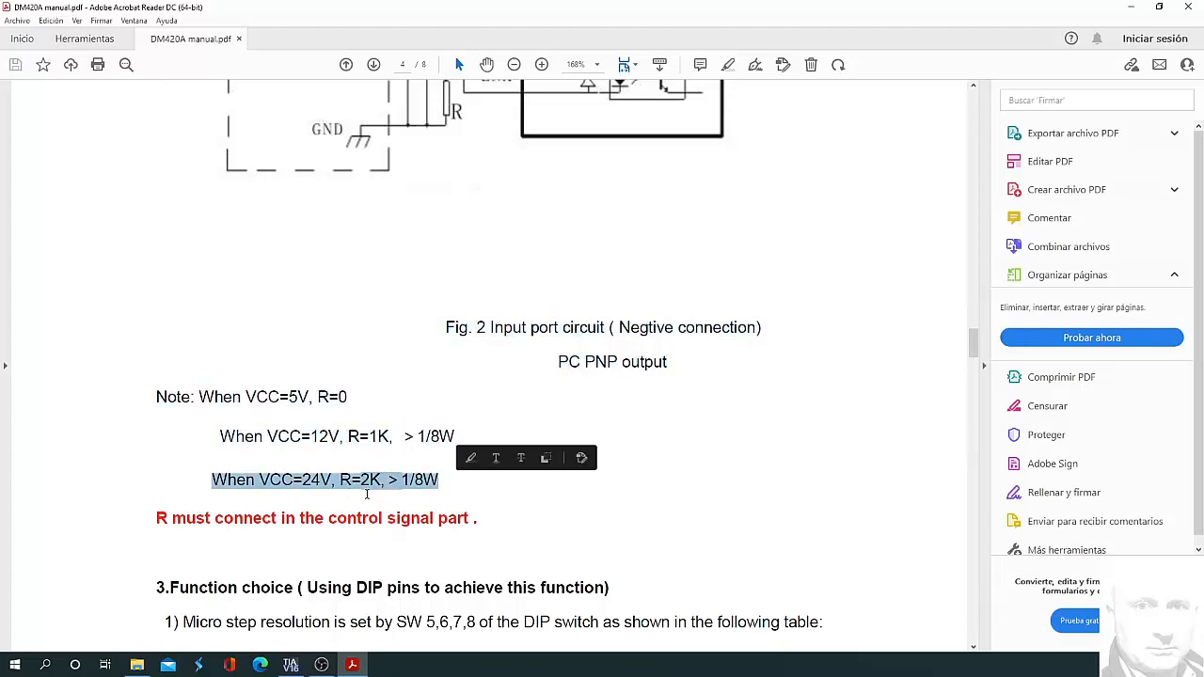
pyautogui.click(473, 495)
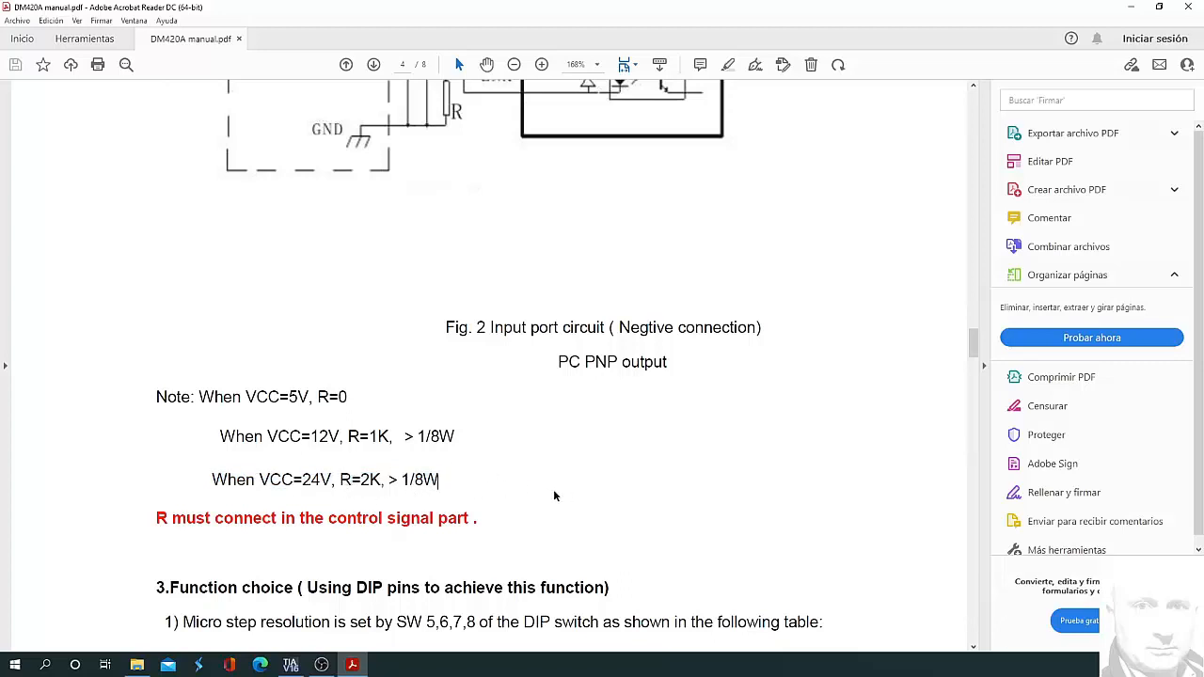
# - Review the PNP and open-collector input circuits in the DM420A manual again and return to TIA Portal
pyautogui.scroll(10, 669, 439)
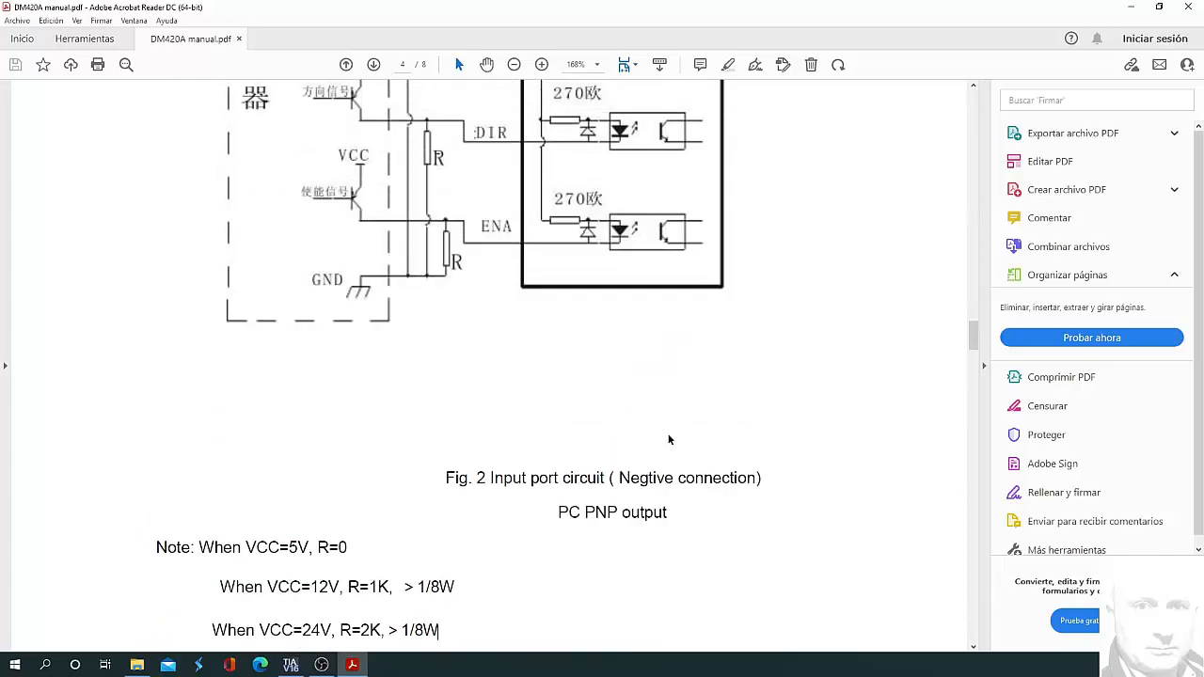
pyautogui.scroll(3, 585, 372)
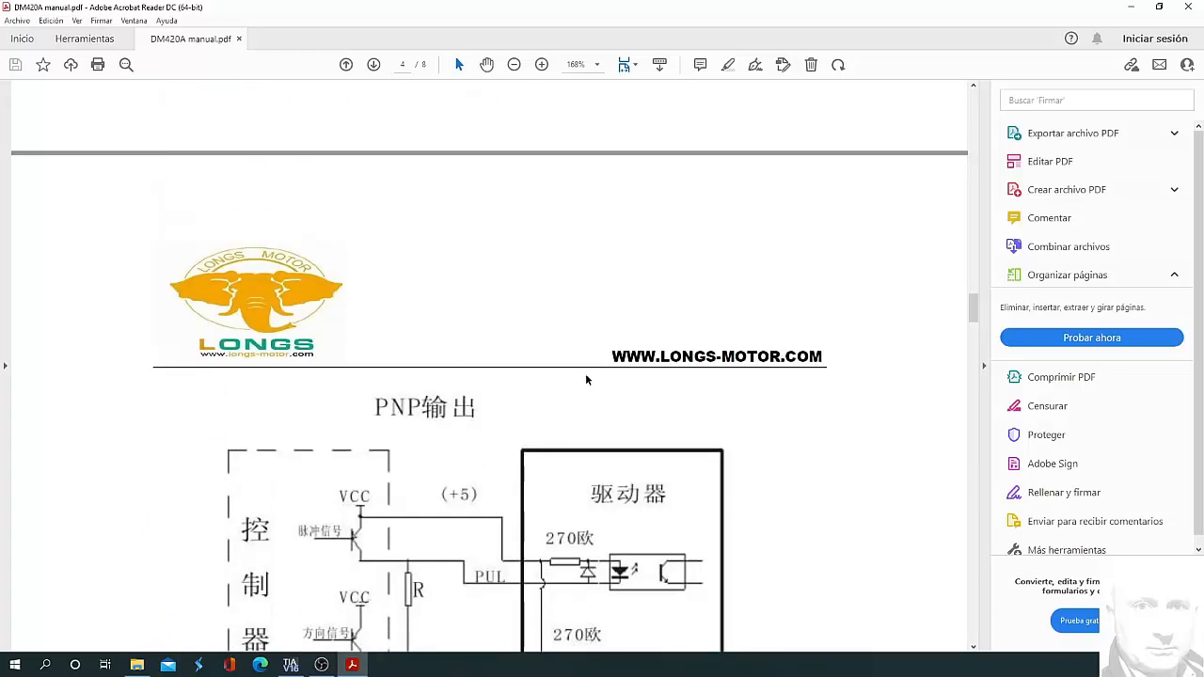
pyautogui.scroll(3, 439, 495)
pyautogui.scroll(-2, 478, 476)
pyautogui.scroll(8, 478, 477)
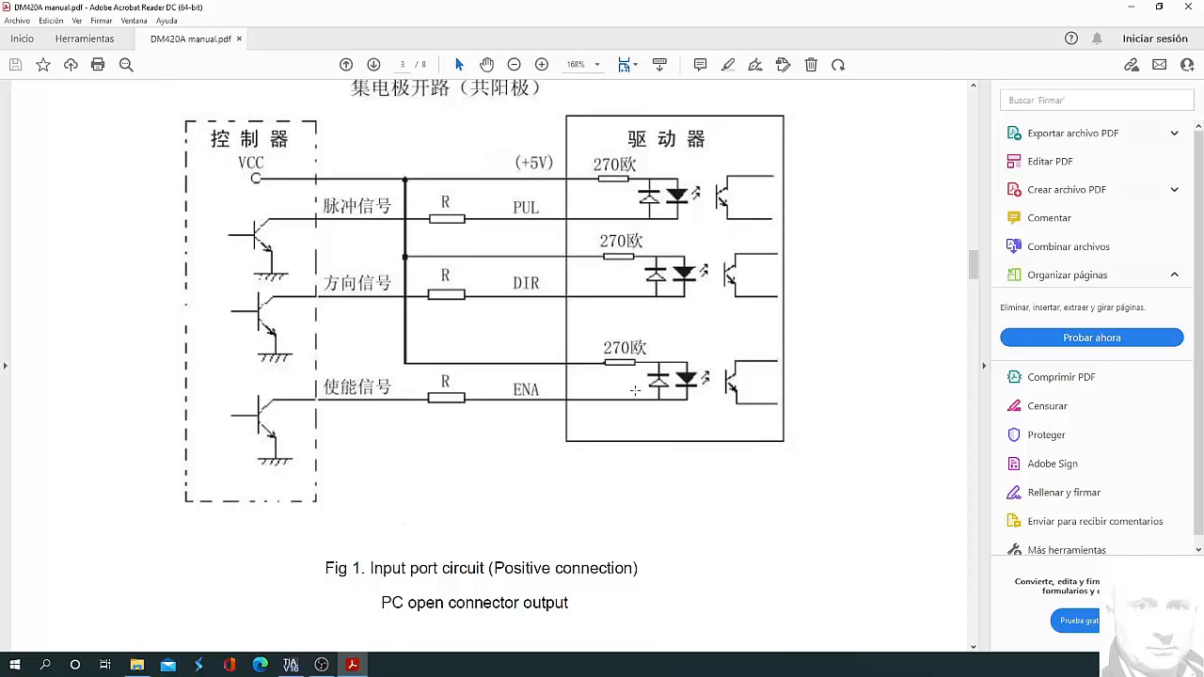
pyautogui.click(1131, 7)
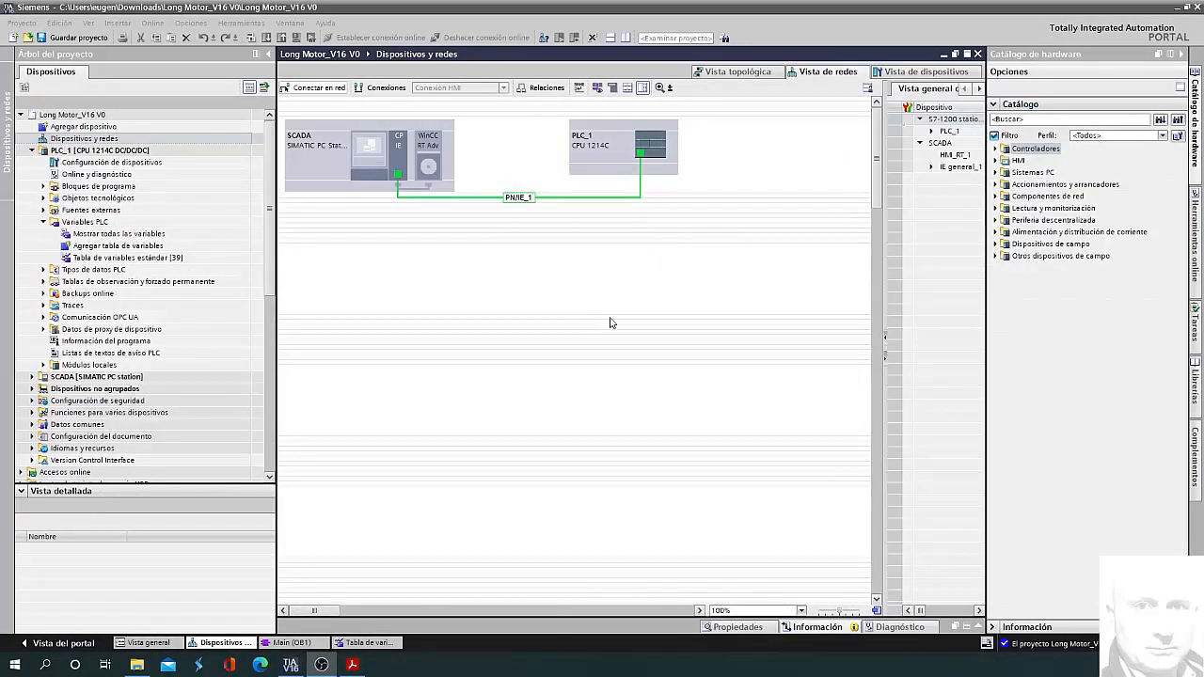
# - Open PLC_1's standard tag table and expand its program blocks and technology objects folders
pyautogui.doubleClick(150, 259)
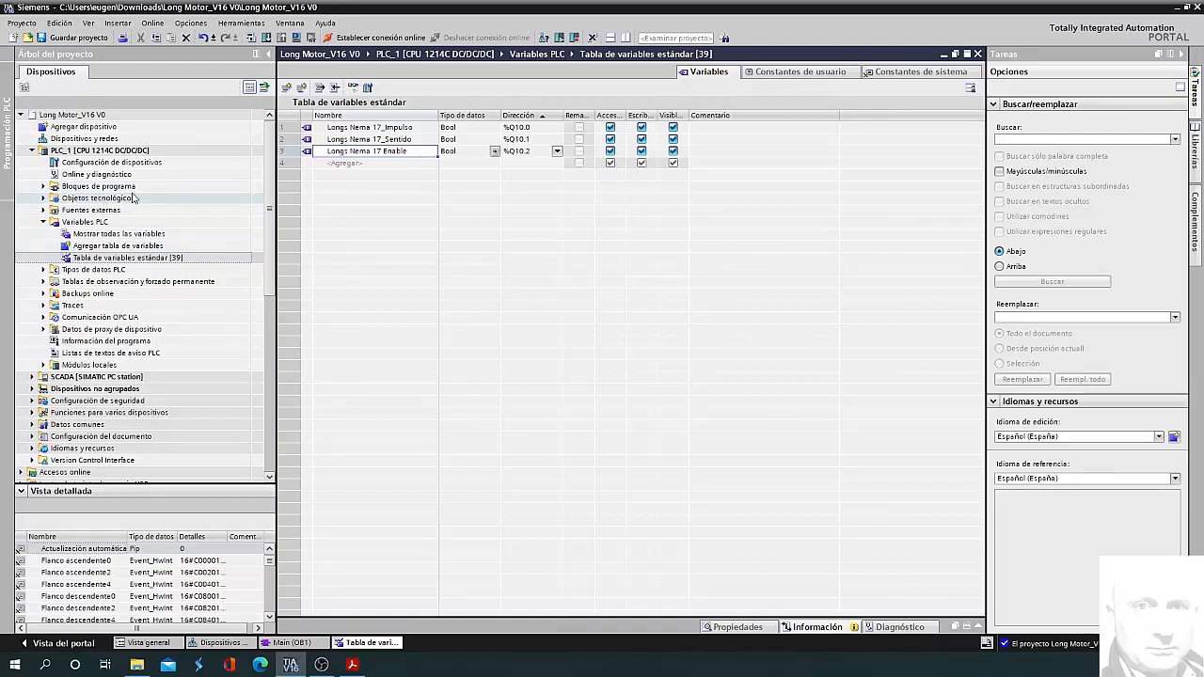
pyautogui.click(43, 187)
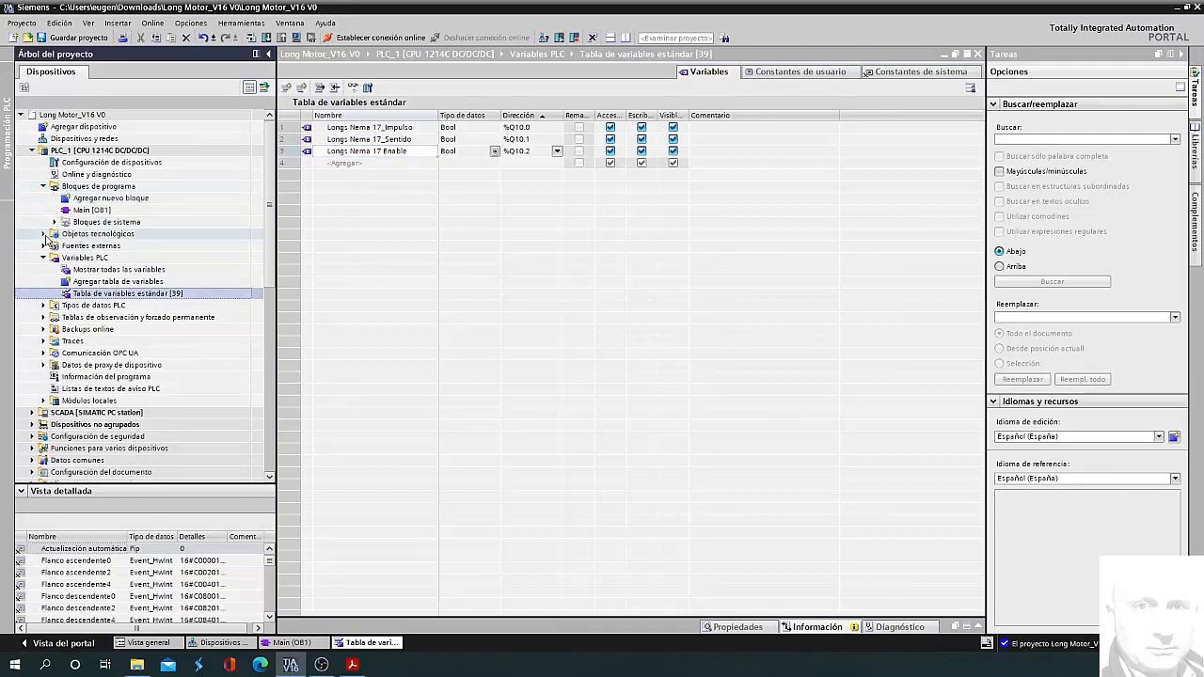
pyautogui.click(47, 236)
pyautogui.click(43, 235)
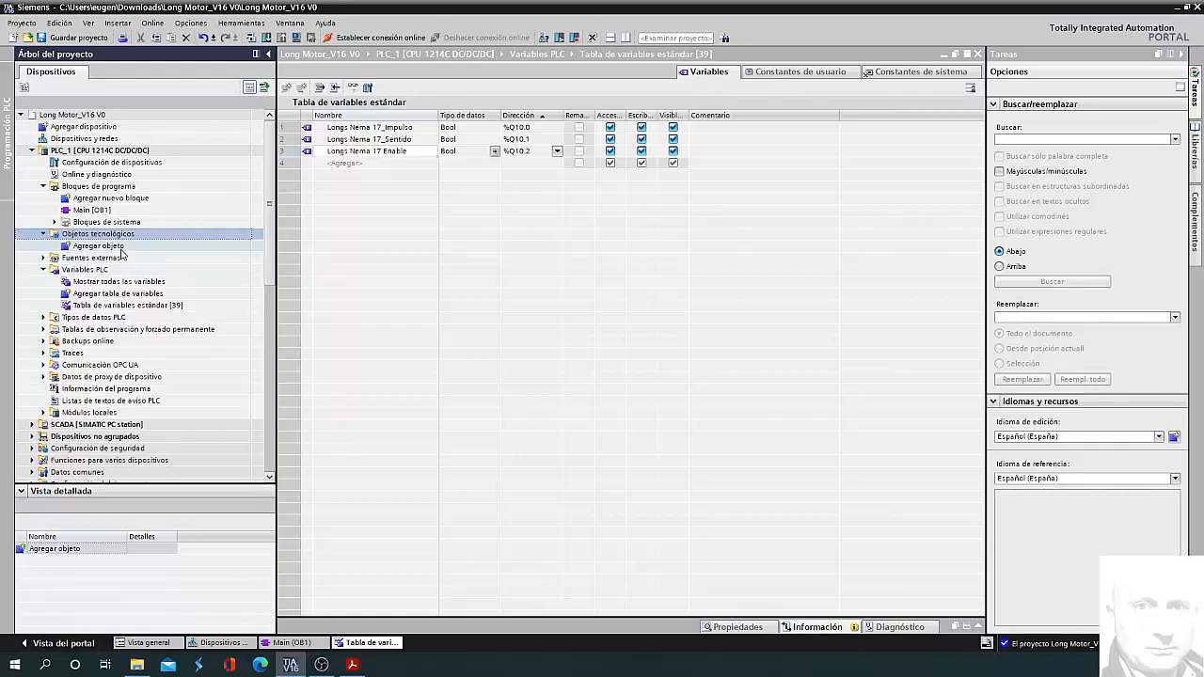
# - Add a TO_PositioningAxis technology object to PLC_1 using Motion Control version V7.0
pyautogui.click(99, 247)
pyautogui.click(99, 247)
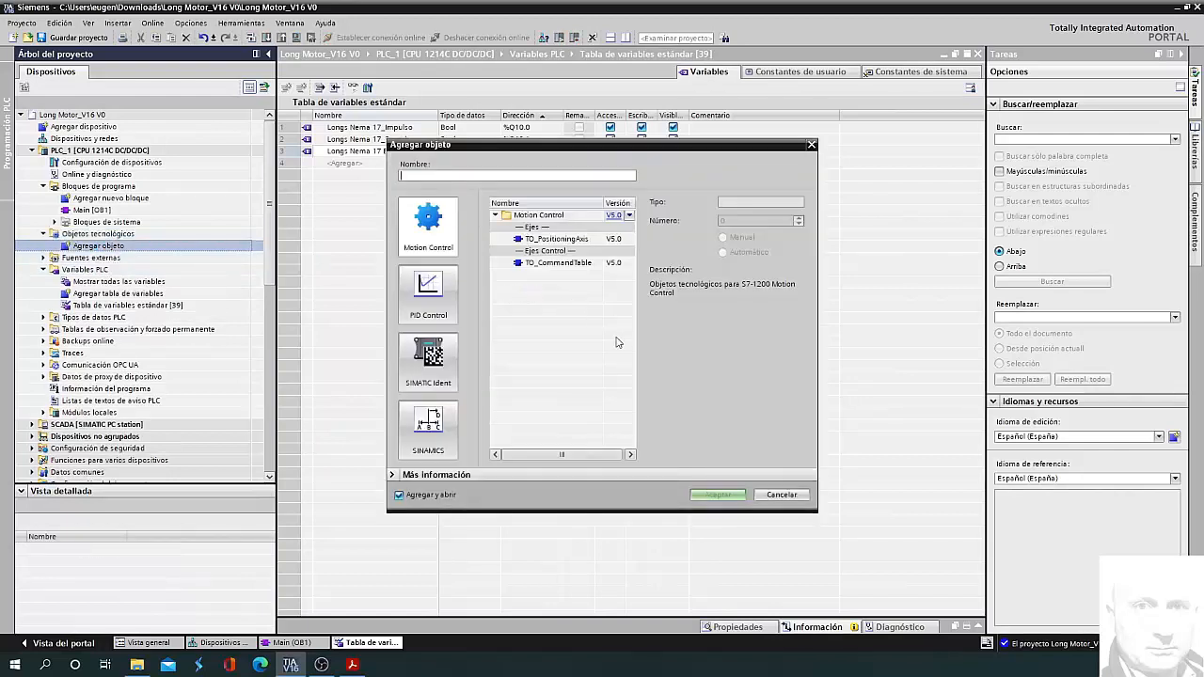
pyautogui.click(411, 240)
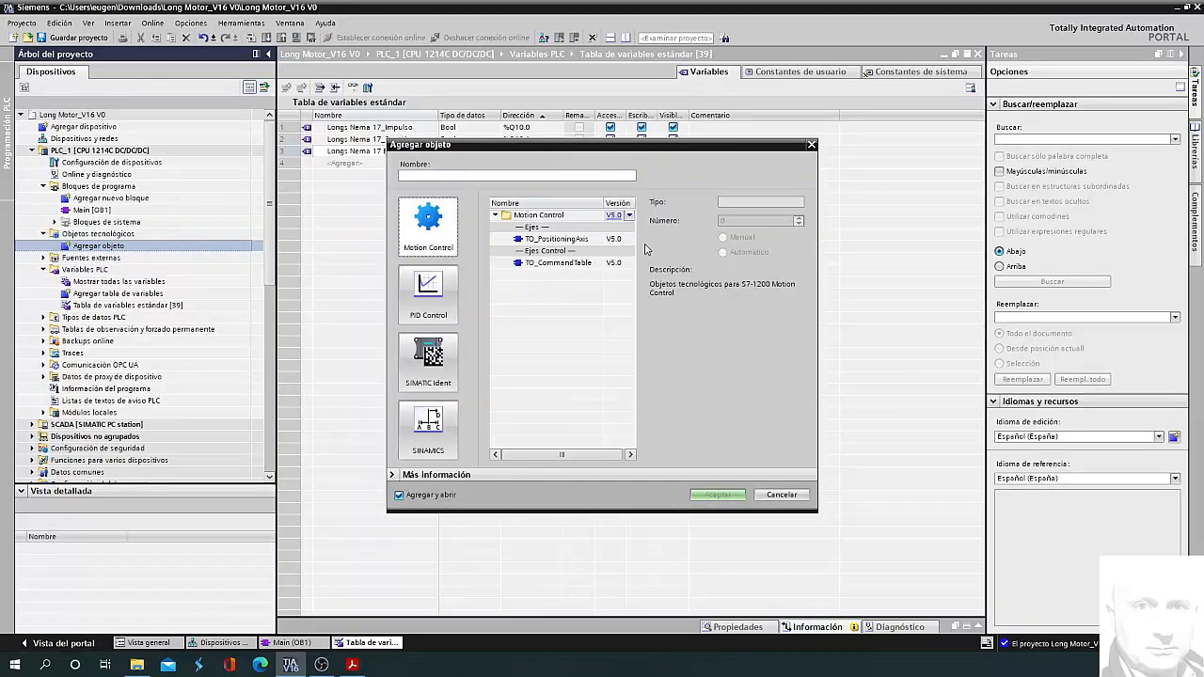
pyautogui.click(629, 216)
pyautogui.click(630, 217)
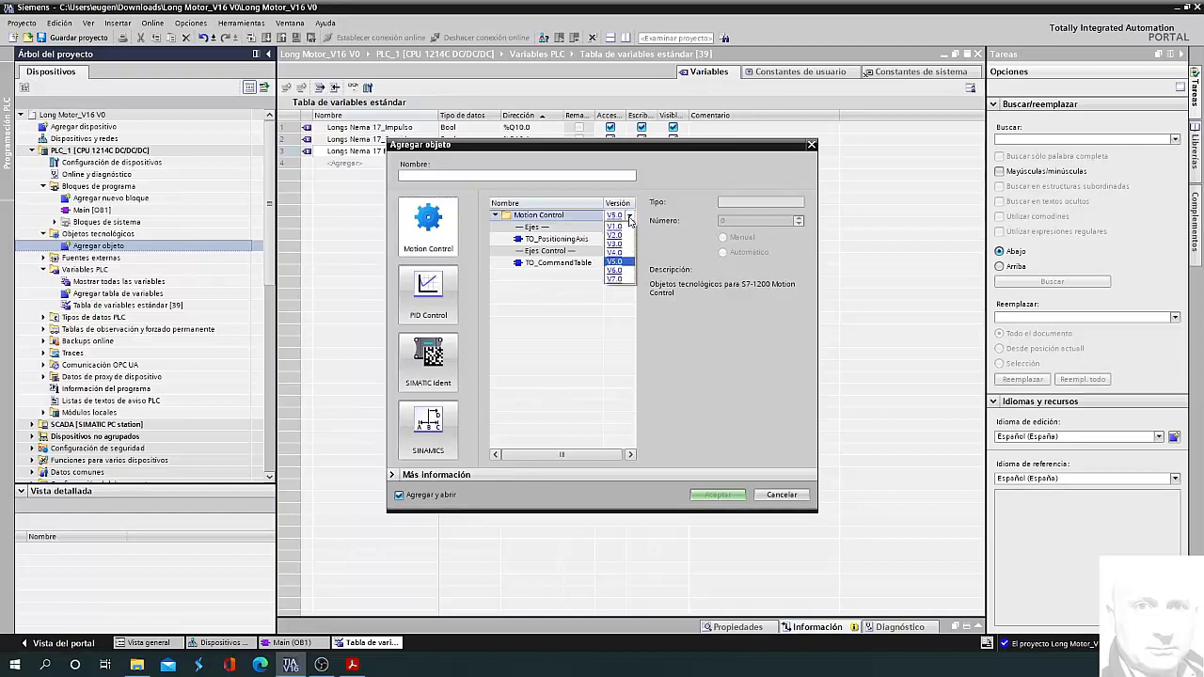
pyautogui.click(619, 279)
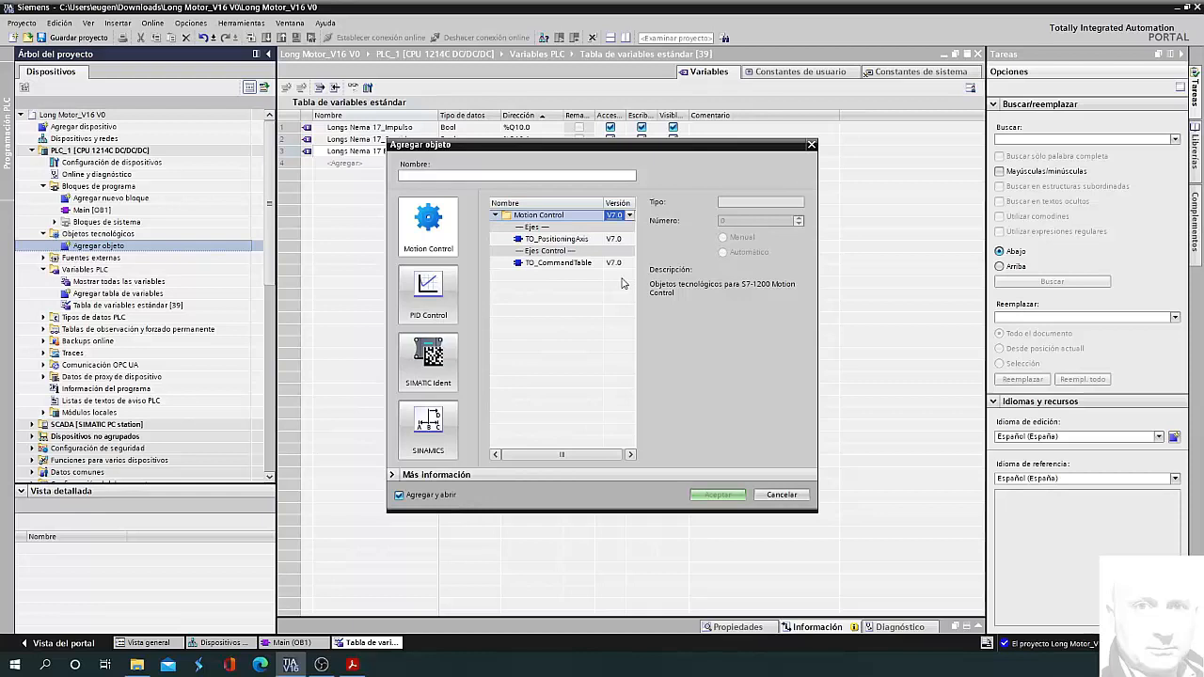
pyautogui.click(563, 241)
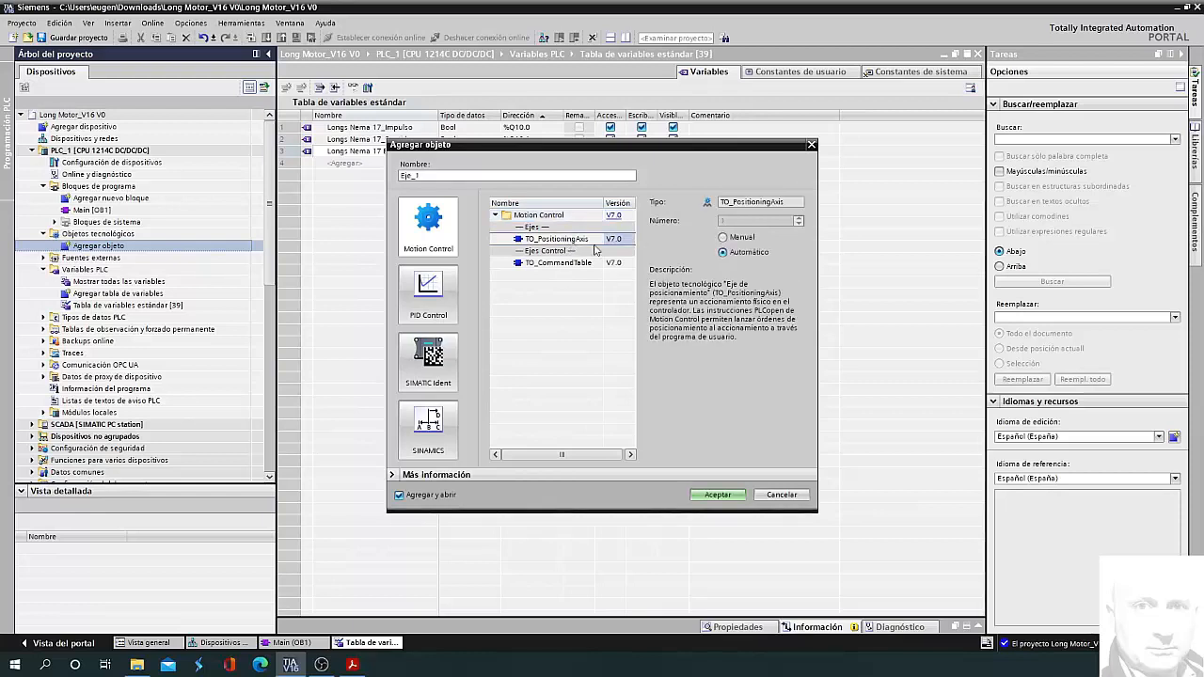
pyautogui.click(733, 496)
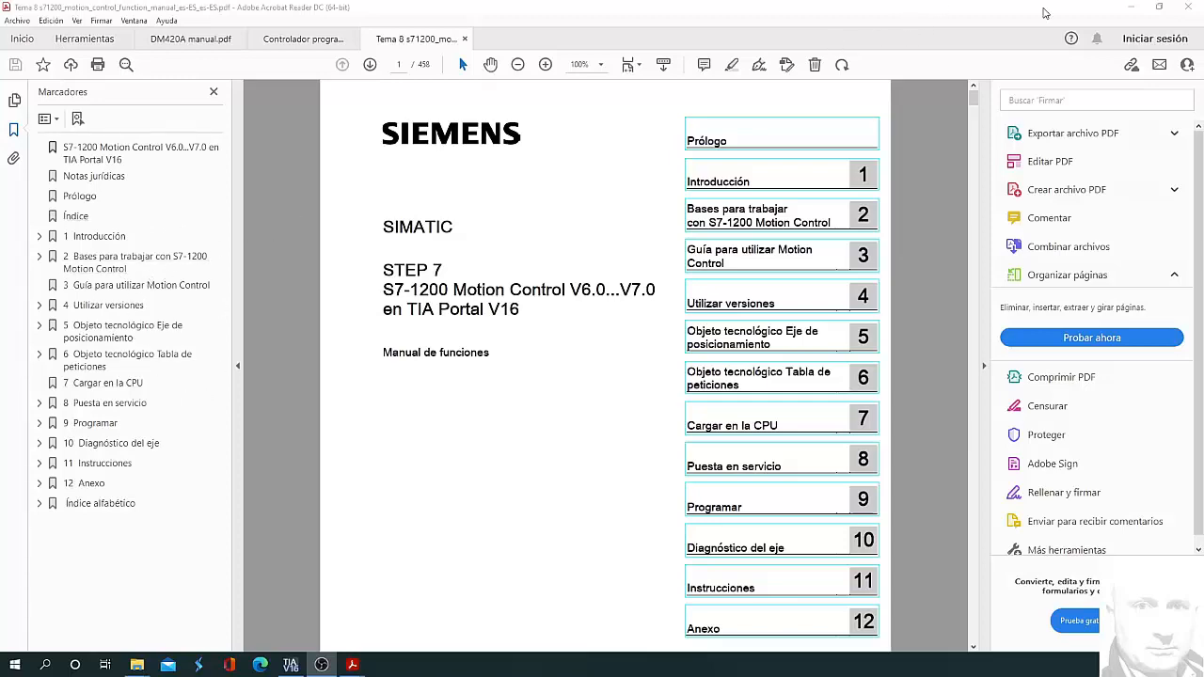
# - Put away the manual windows, return to TIA Portal and rename the positioning axis as Cosme
pyautogui.click(1132, 7)
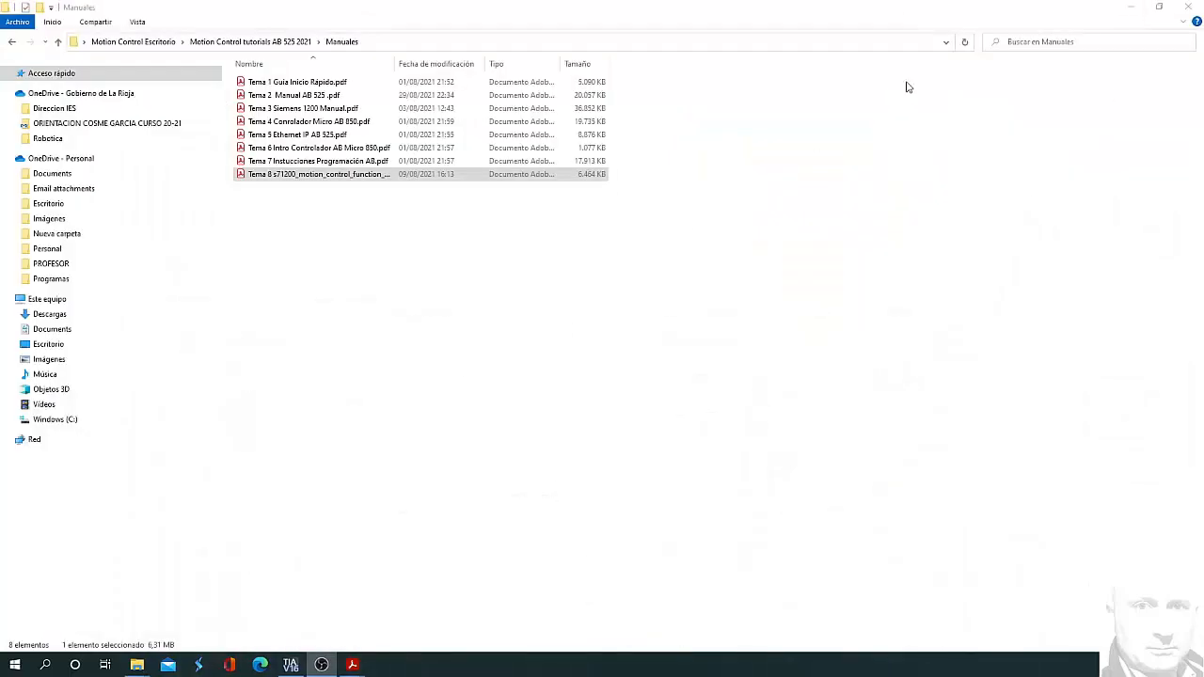
pyautogui.click(1132, 7)
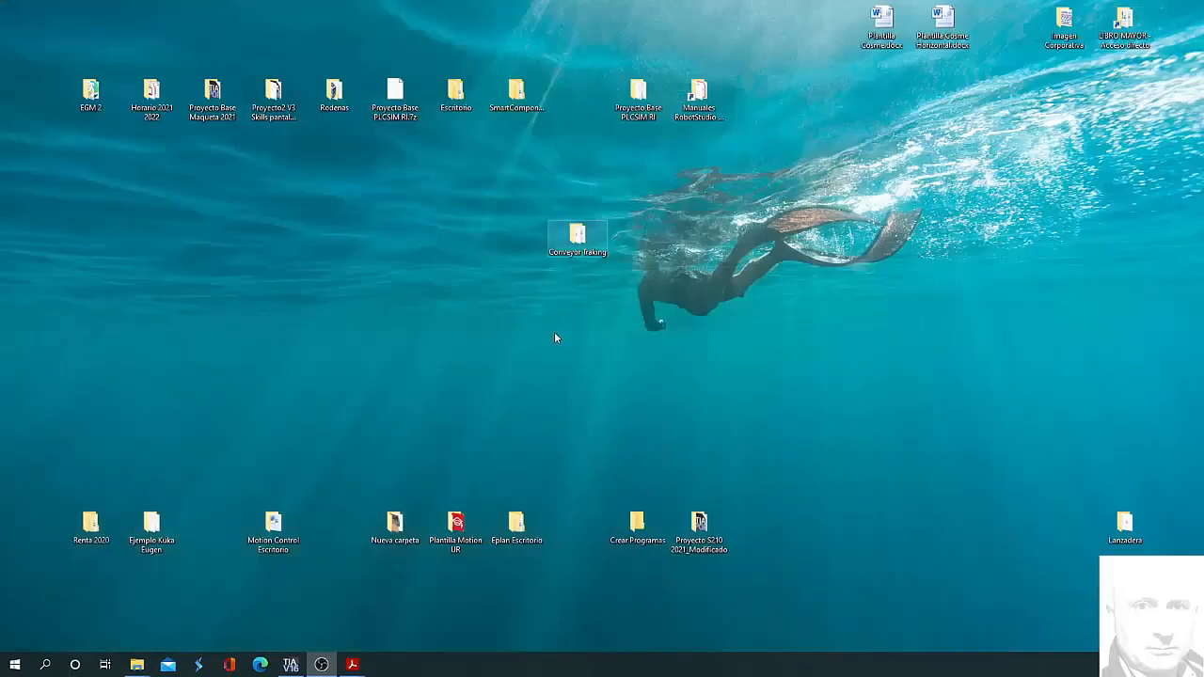
pyautogui.click(291, 665)
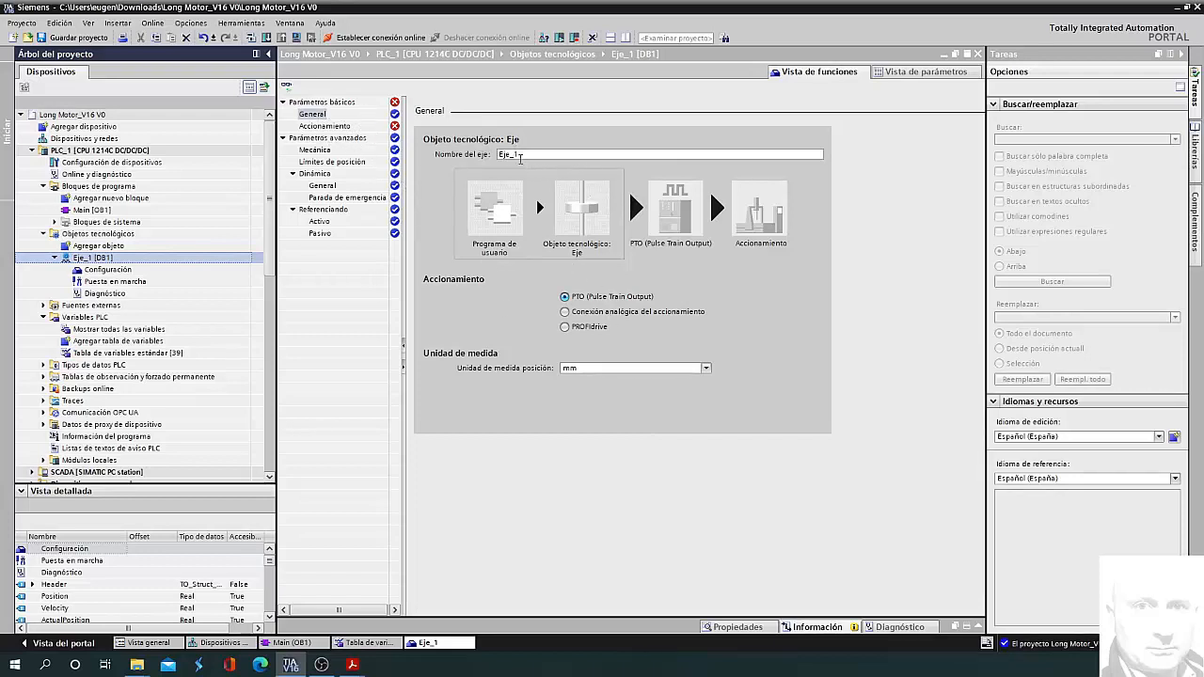
pyautogui.click(532, 154)
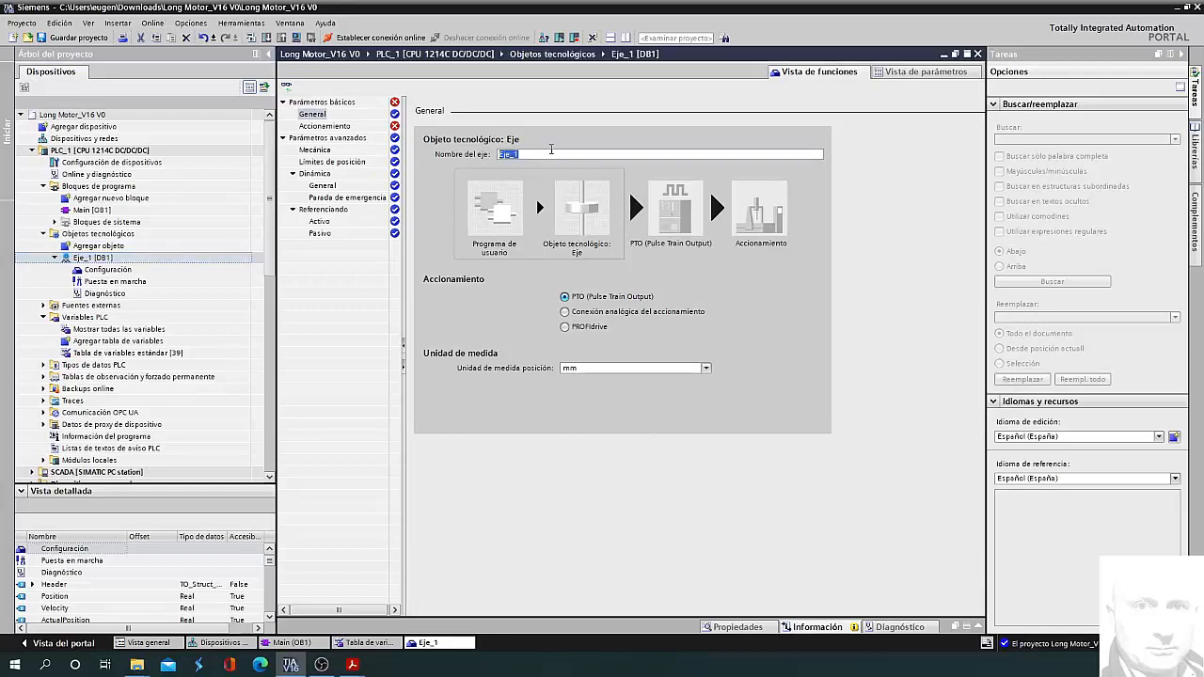
pyautogui.write('Cosme')
# - Set the pulse generator in the axis's drive hardware interface to Pulse_1
pyautogui.click(325, 126)
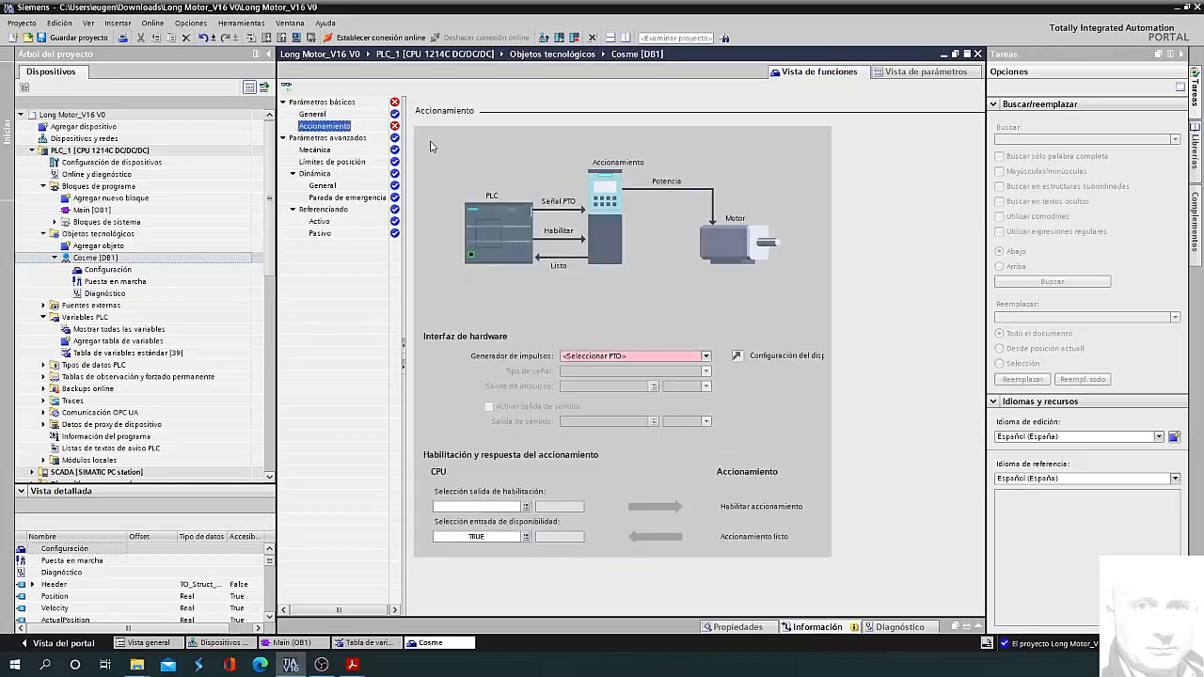
pyautogui.click(707, 358)
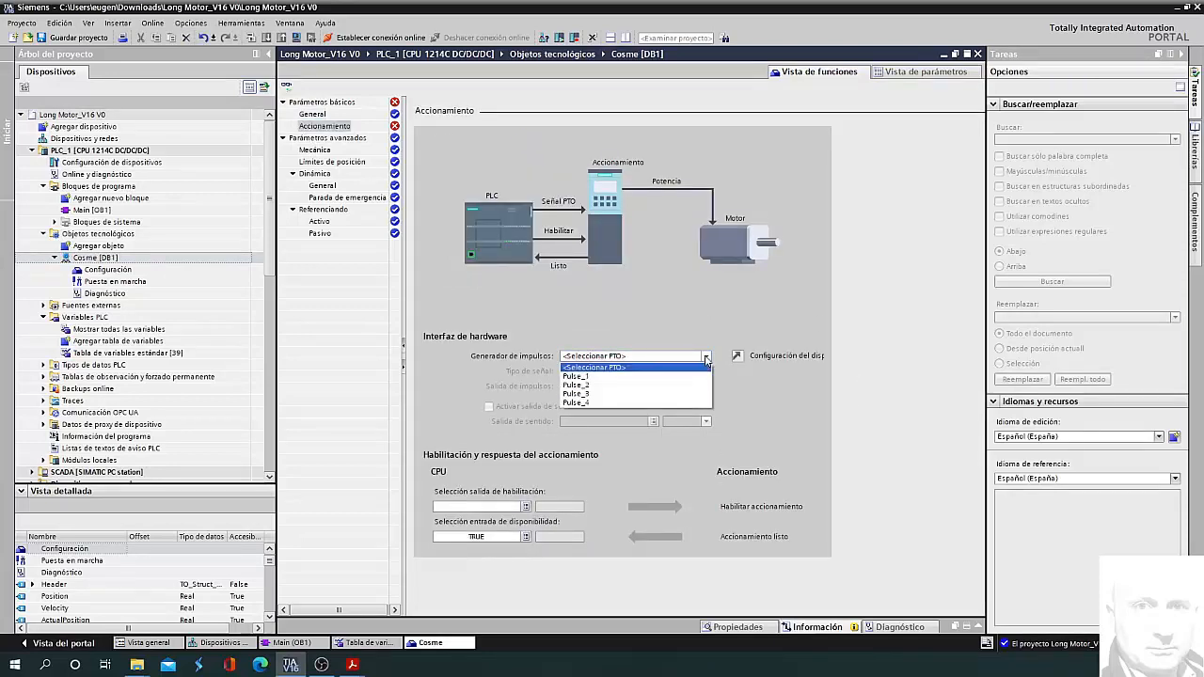
pyautogui.click(577, 376)
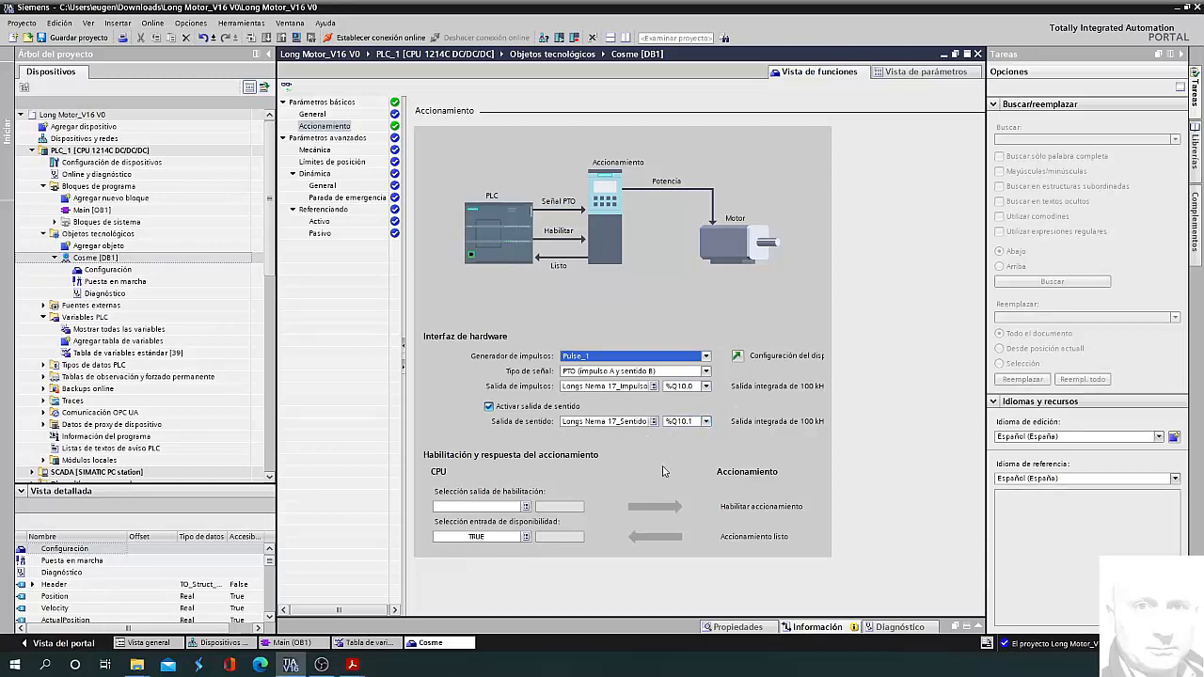
# - Assign the tag "Longs Nema 17 Enable" (%Q10.2) as the drive's enable output
pyautogui.click(527, 509)
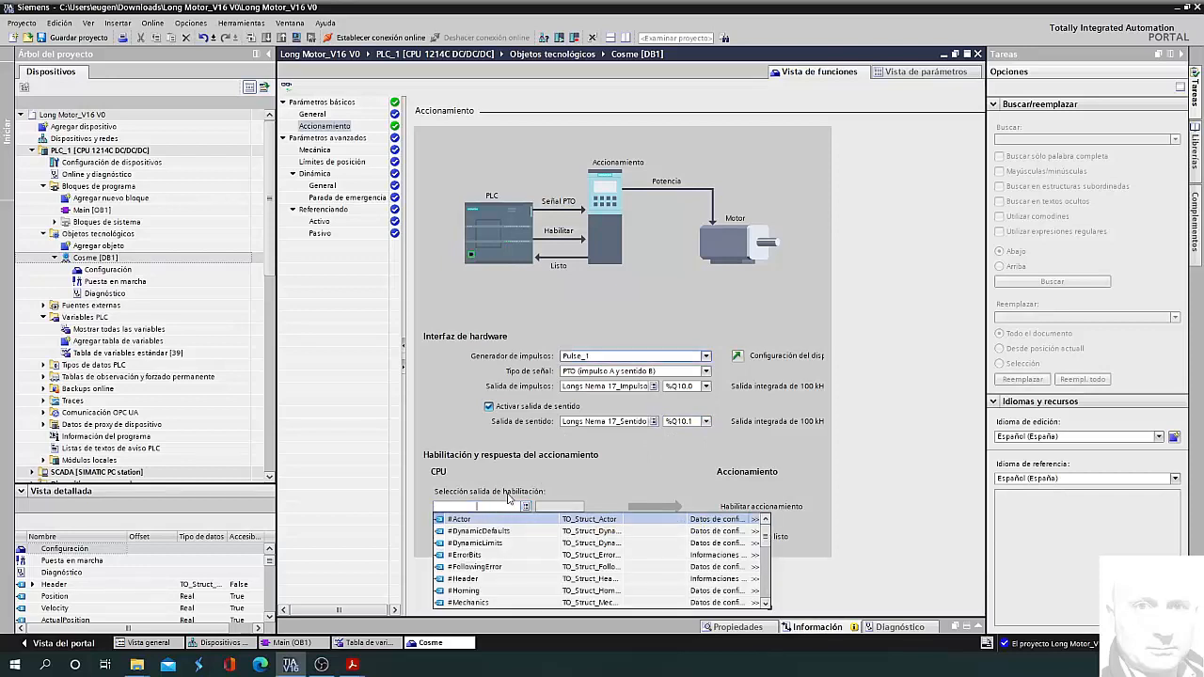
pyautogui.click(768, 559)
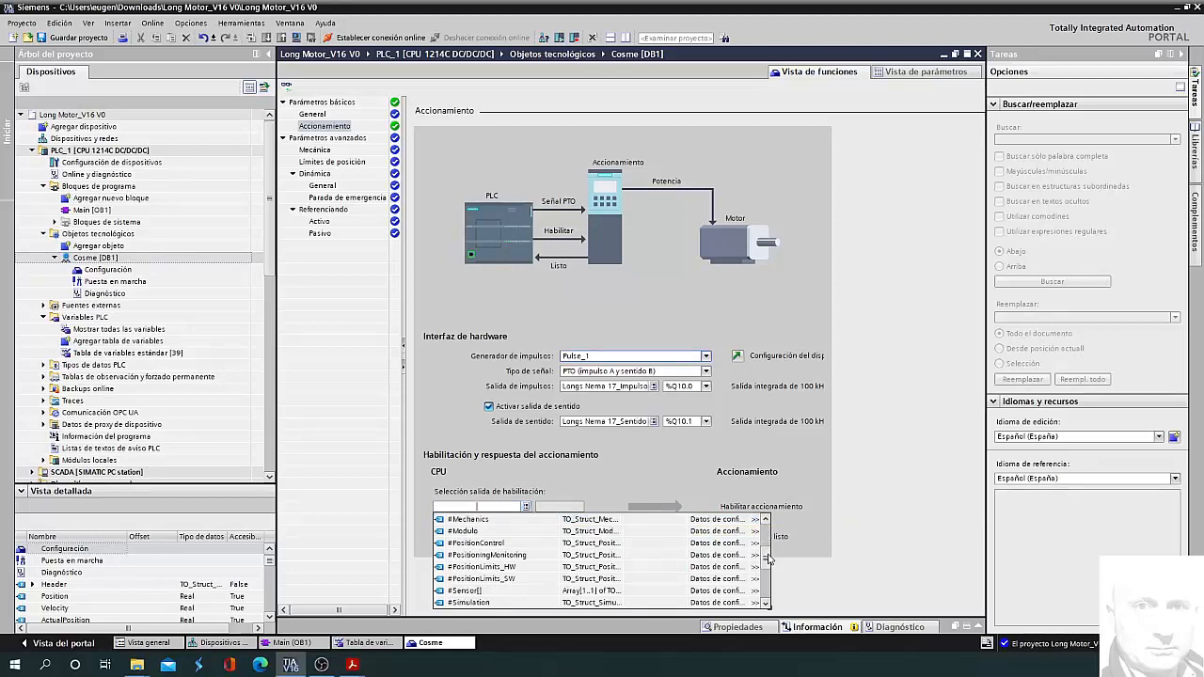
pyautogui.click(765, 590)
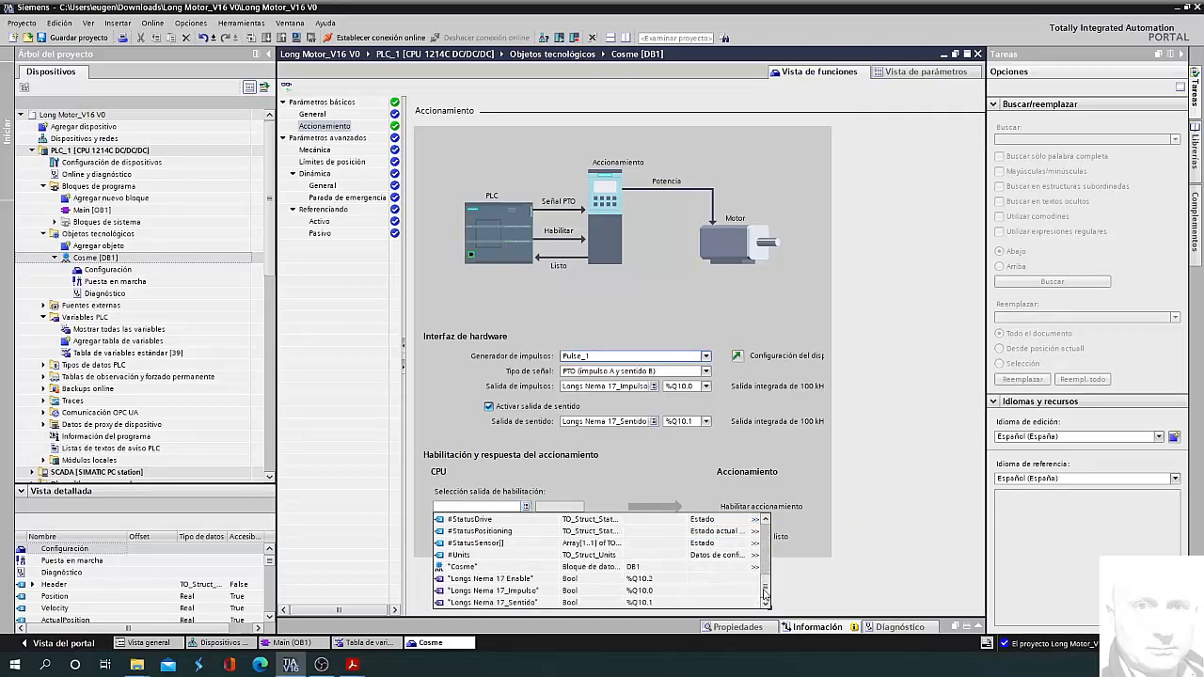
pyautogui.click(514, 581)
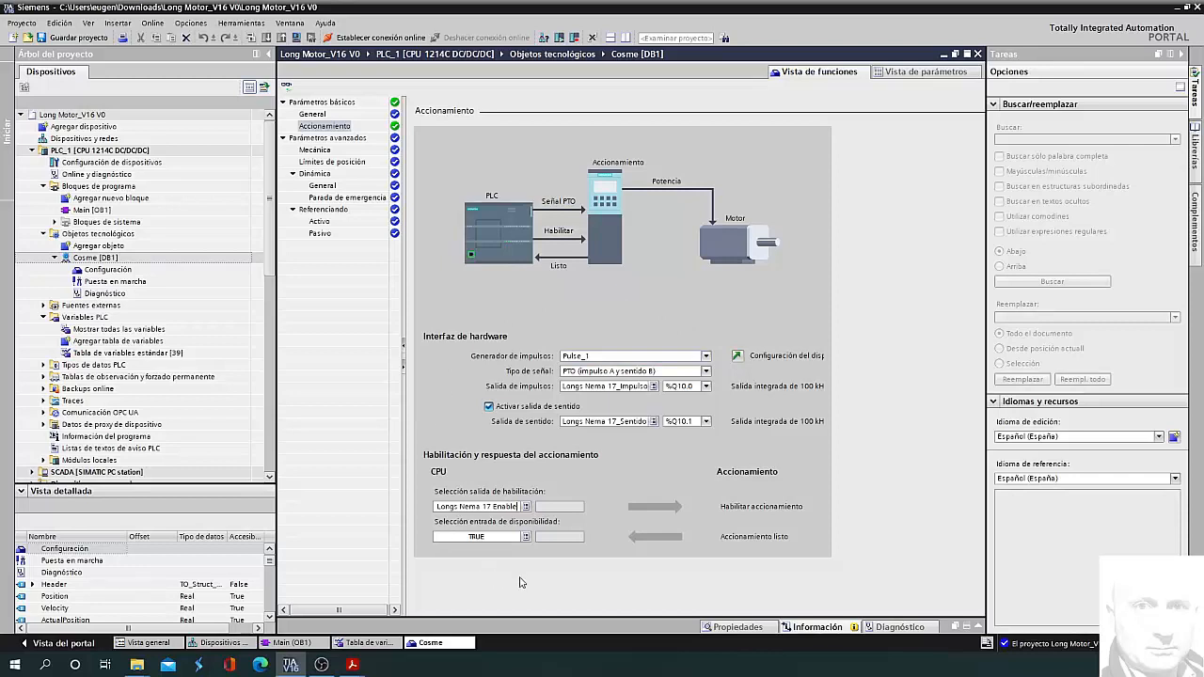
# - Check the driver's microstep table in the DM420A manual and set the axis's pulses per motor revolution to 400
pyautogui.click(344, 139)
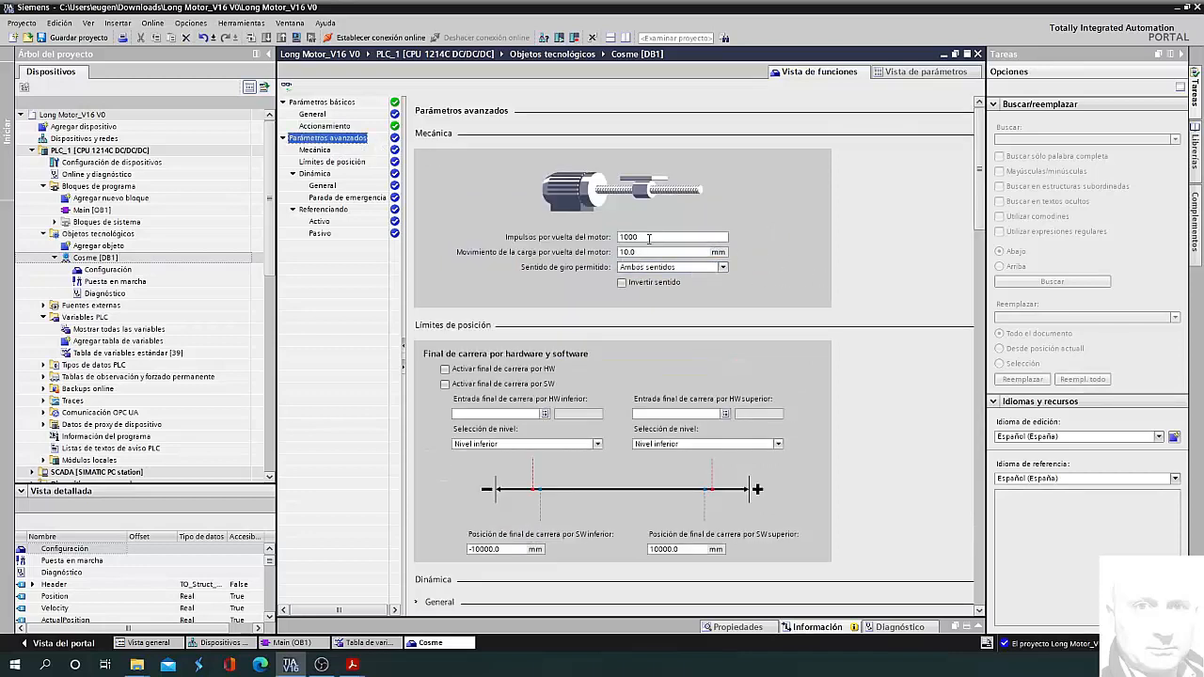
pyautogui.click(660, 236)
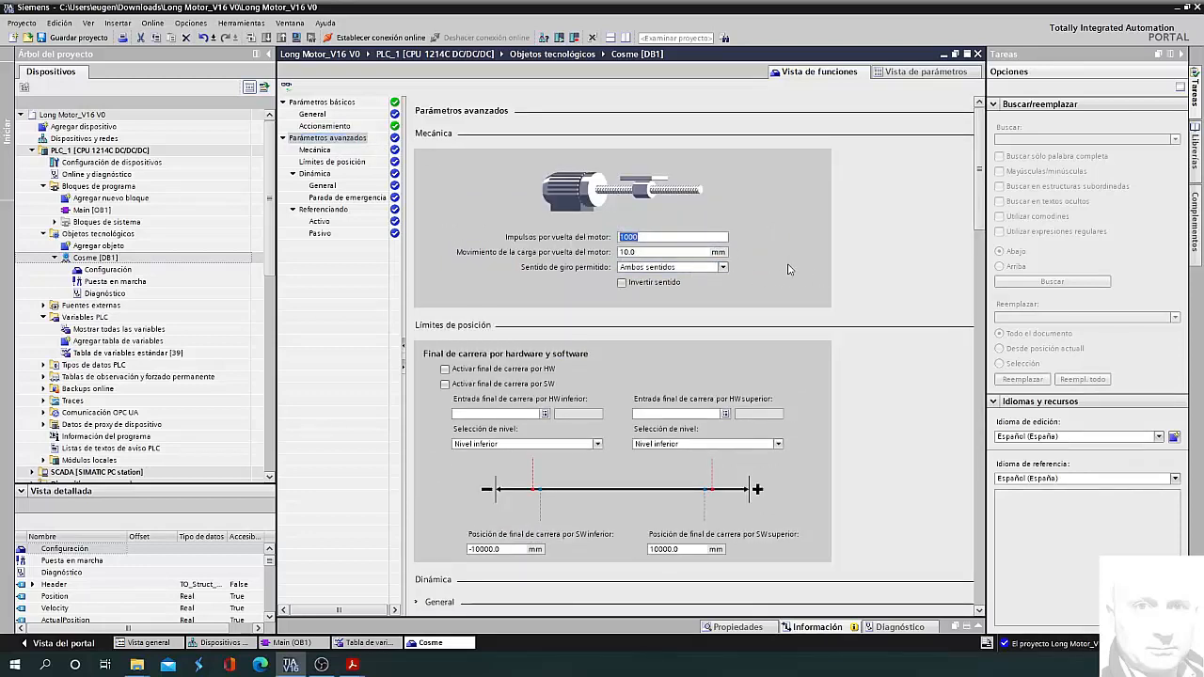
pyautogui.moveTo(351, 667)
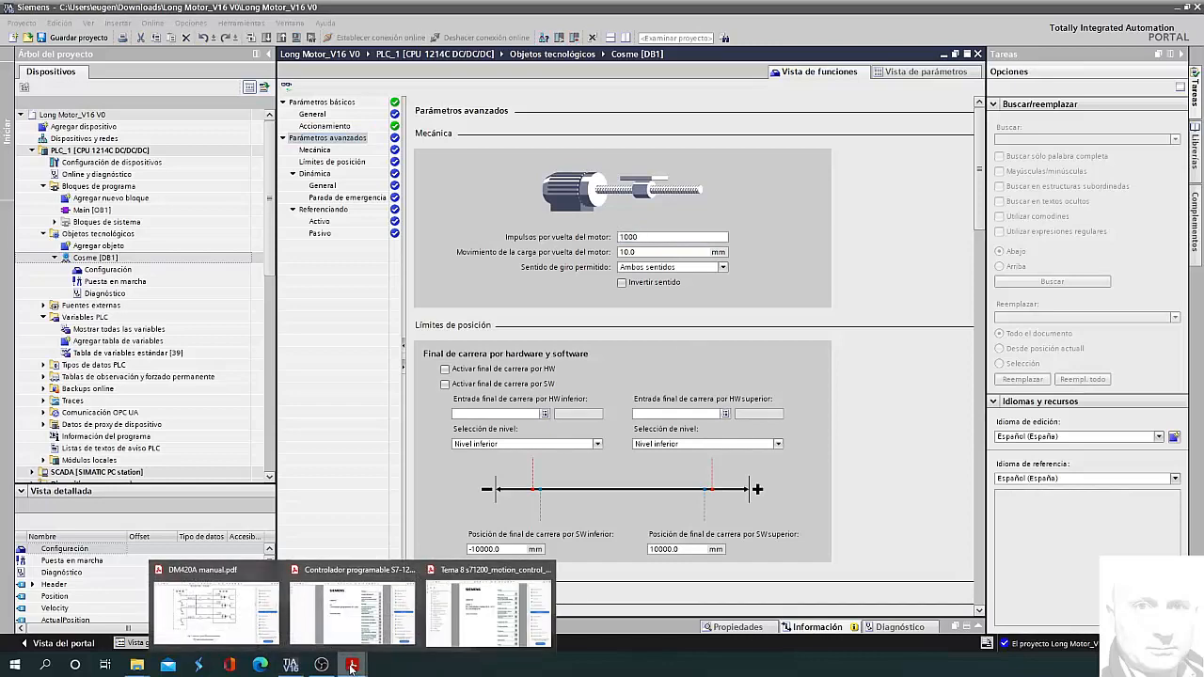
pyautogui.click(218, 607)
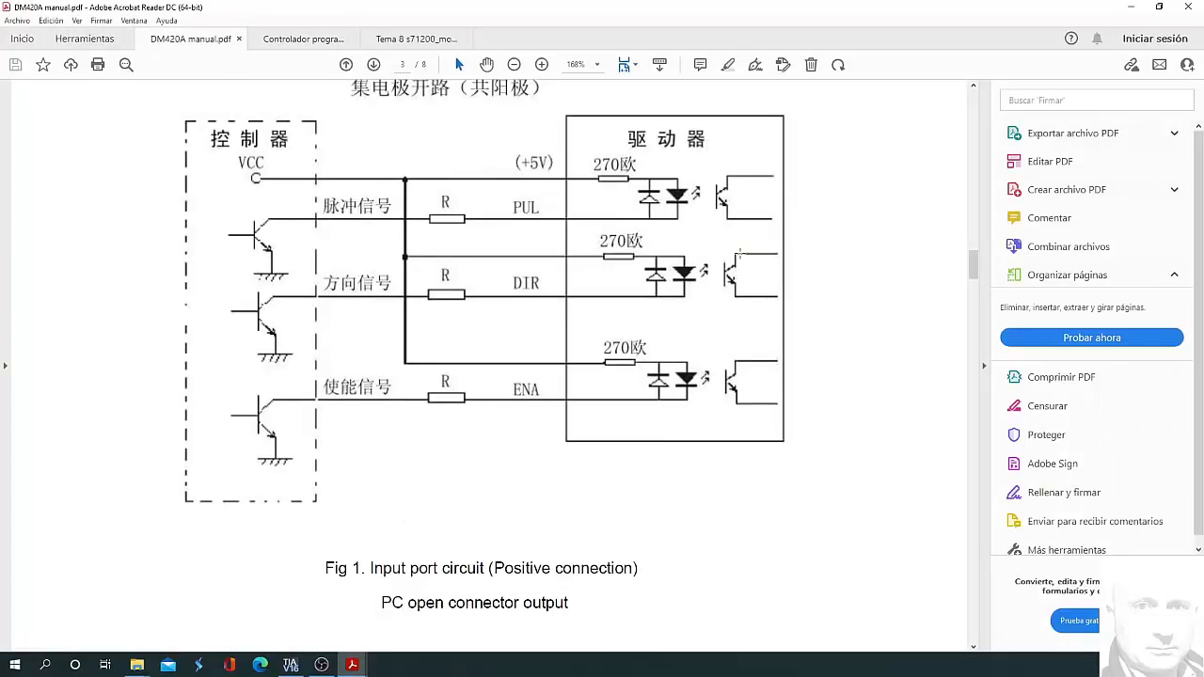
pyautogui.scroll(3, 741, 254)
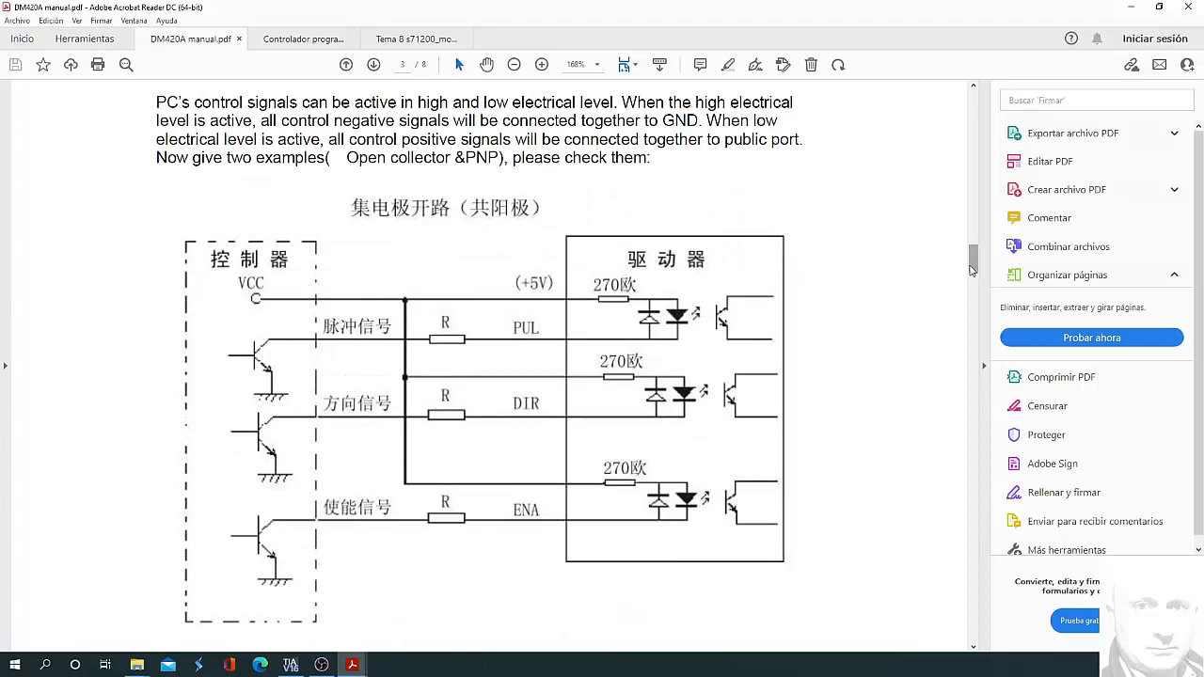
pyautogui.moveTo(975, 259); pyautogui.dragTo(976, 90)
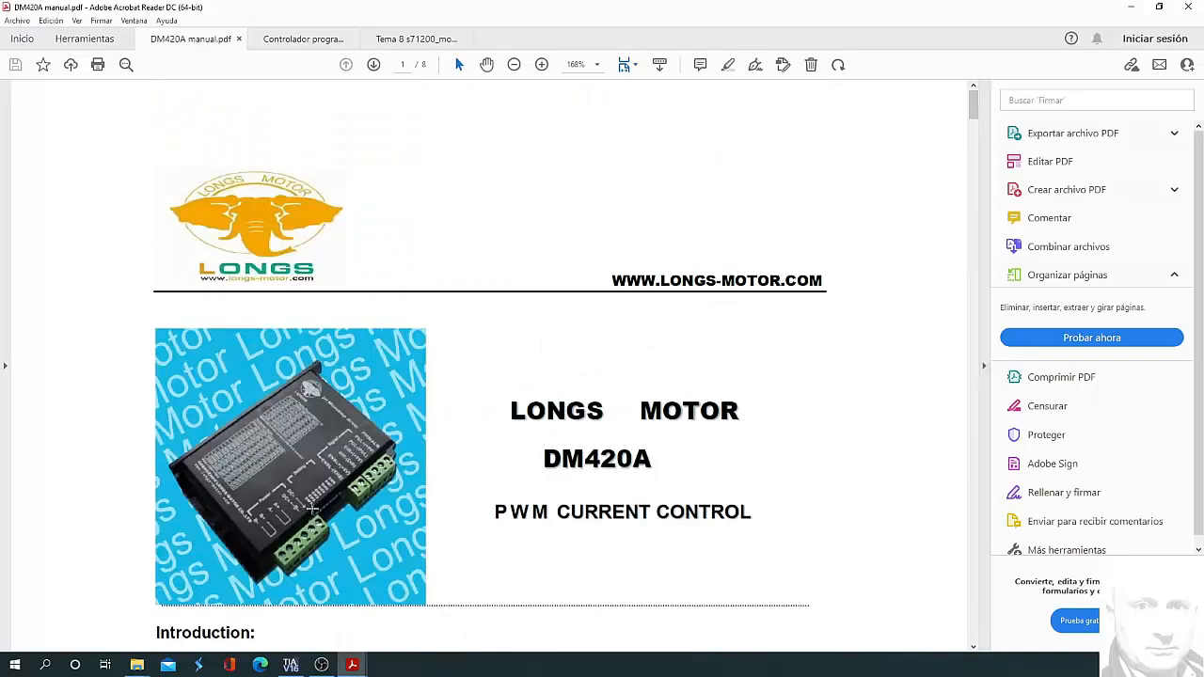
pyautogui.scroll(3, 311, 500)
pyautogui.scroll(2, 309, 501)
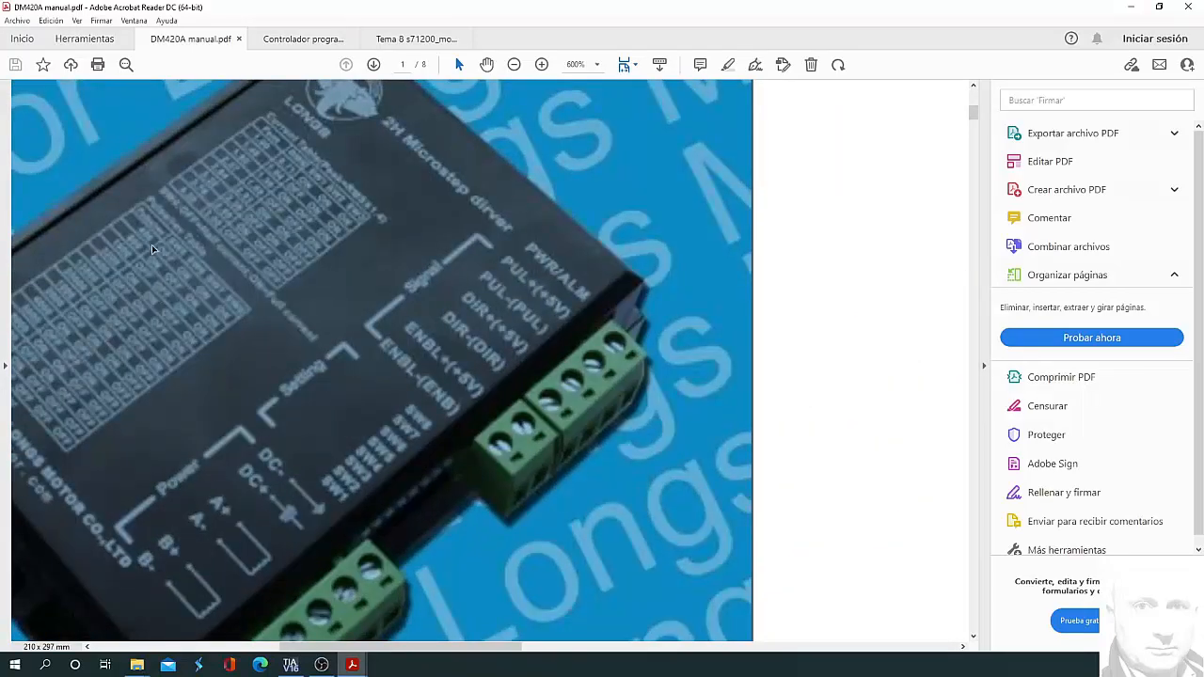
pyautogui.scroll(-2, 413, 477)
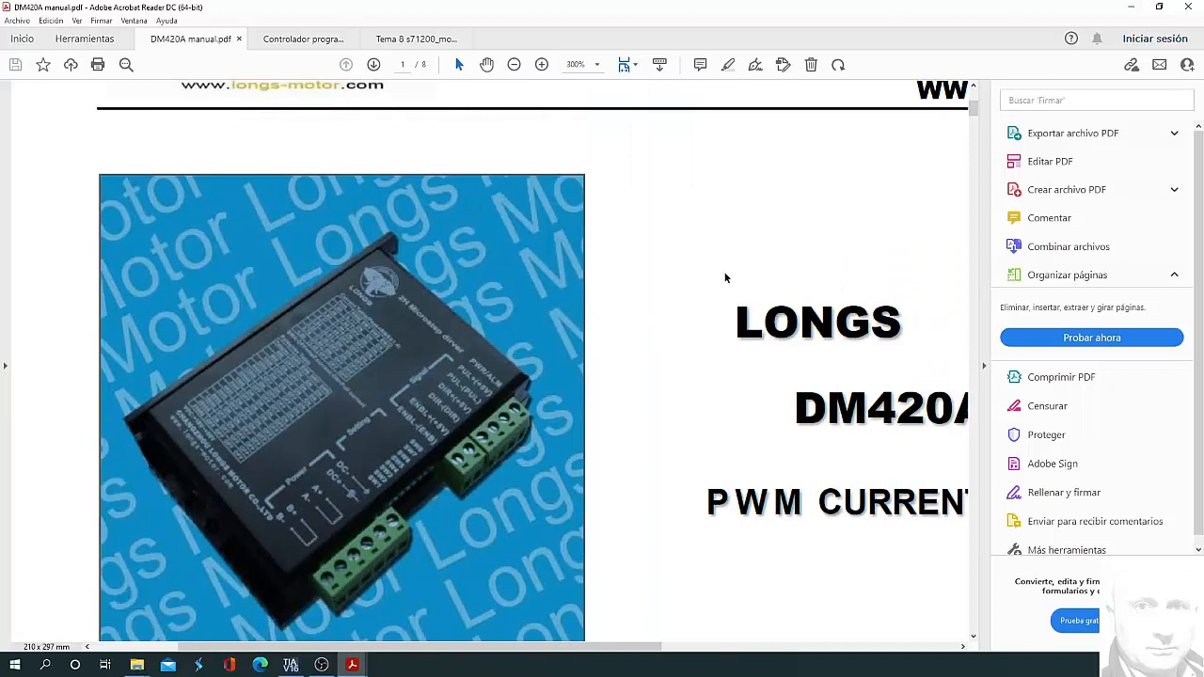
pyautogui.click(1134, 9)
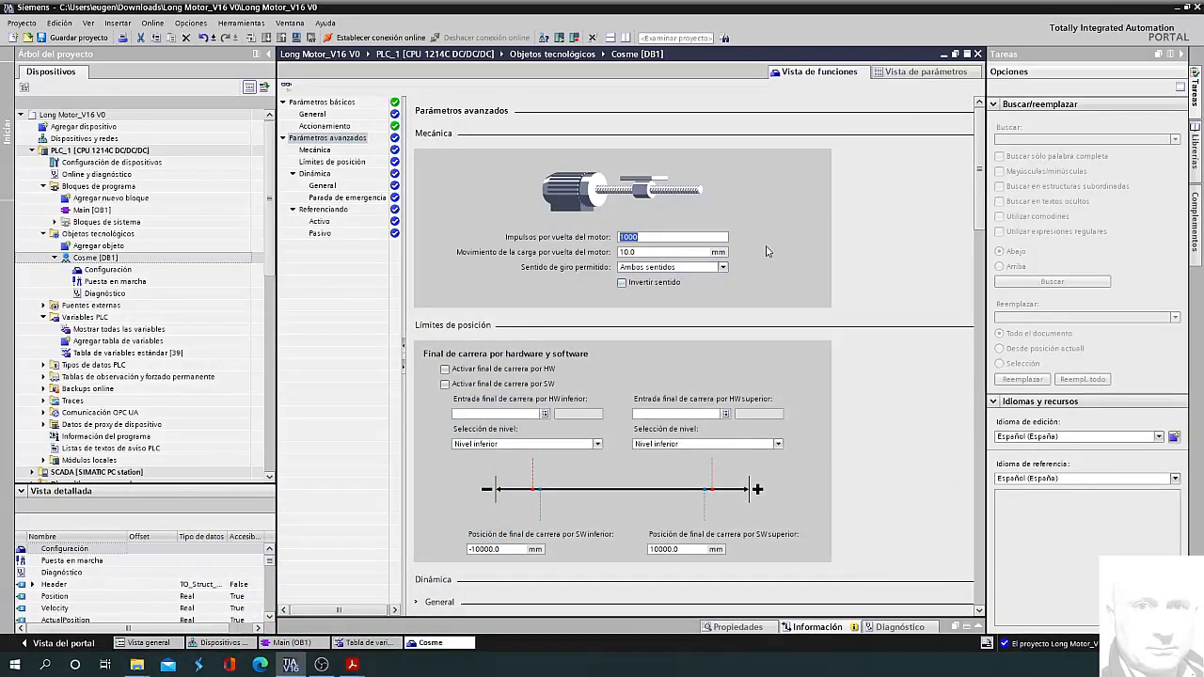
pyautogui.write('4')
pyautogui.scroll(-3, 668, 303)
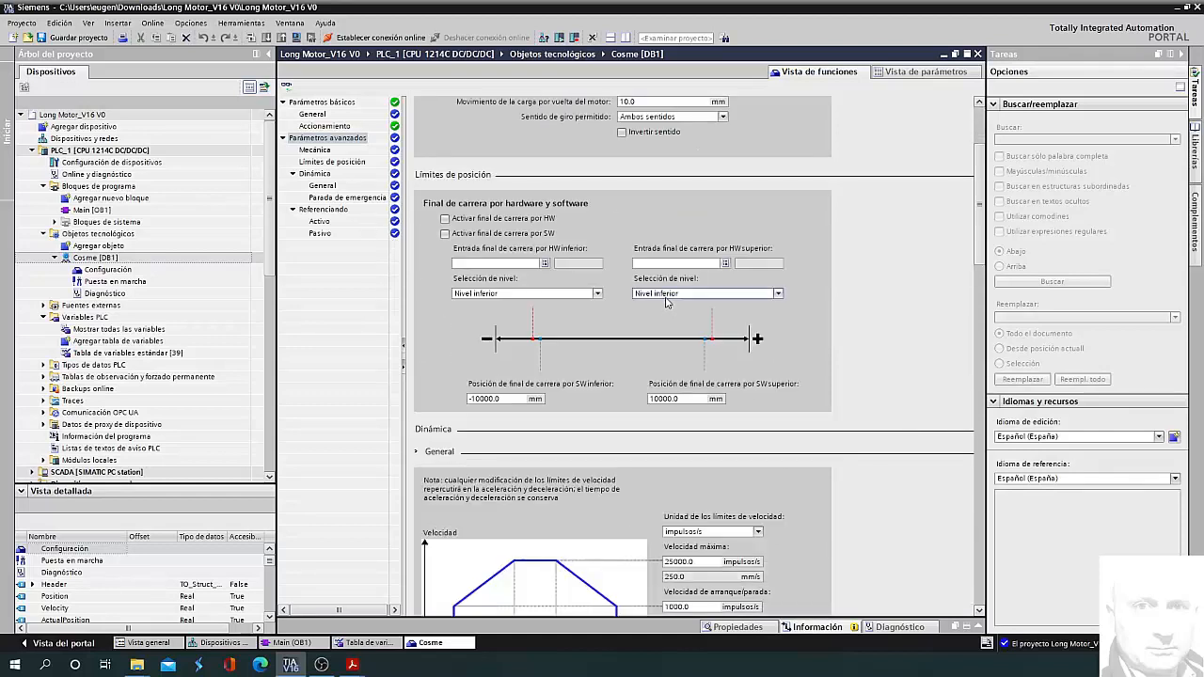
# - Set the axis's position unit to impulsos and convert all affected parameter values to the new unit
pyautogui.click(322, 102)
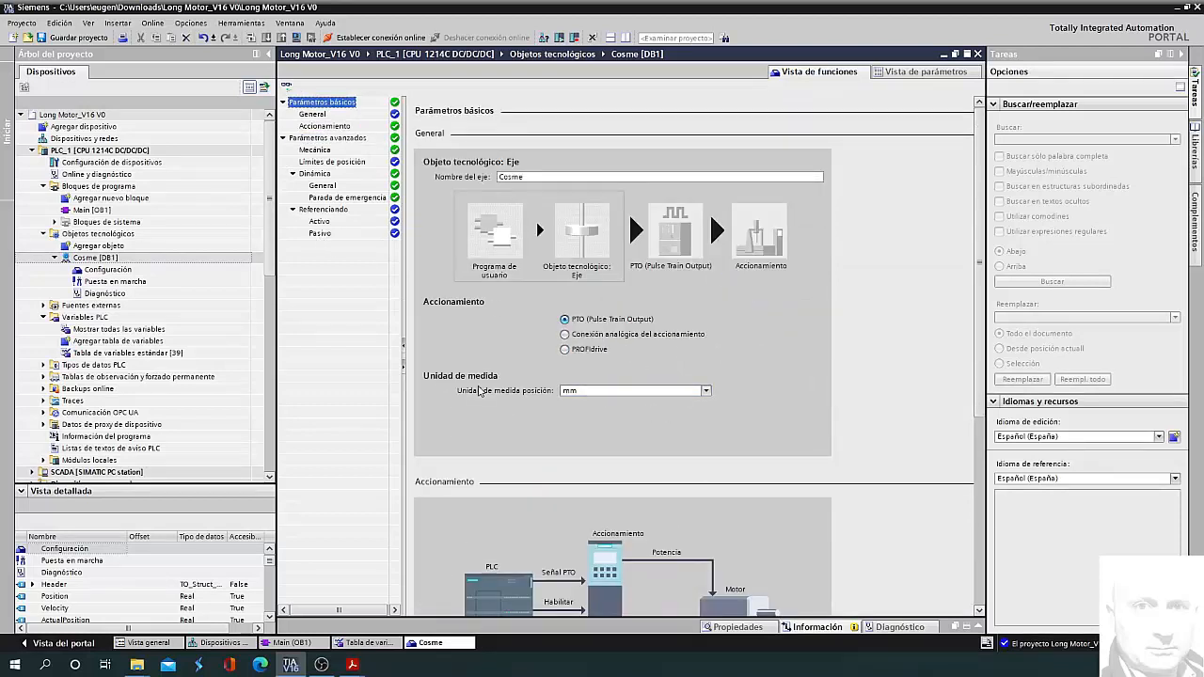
pyautogui.click(705, 391)
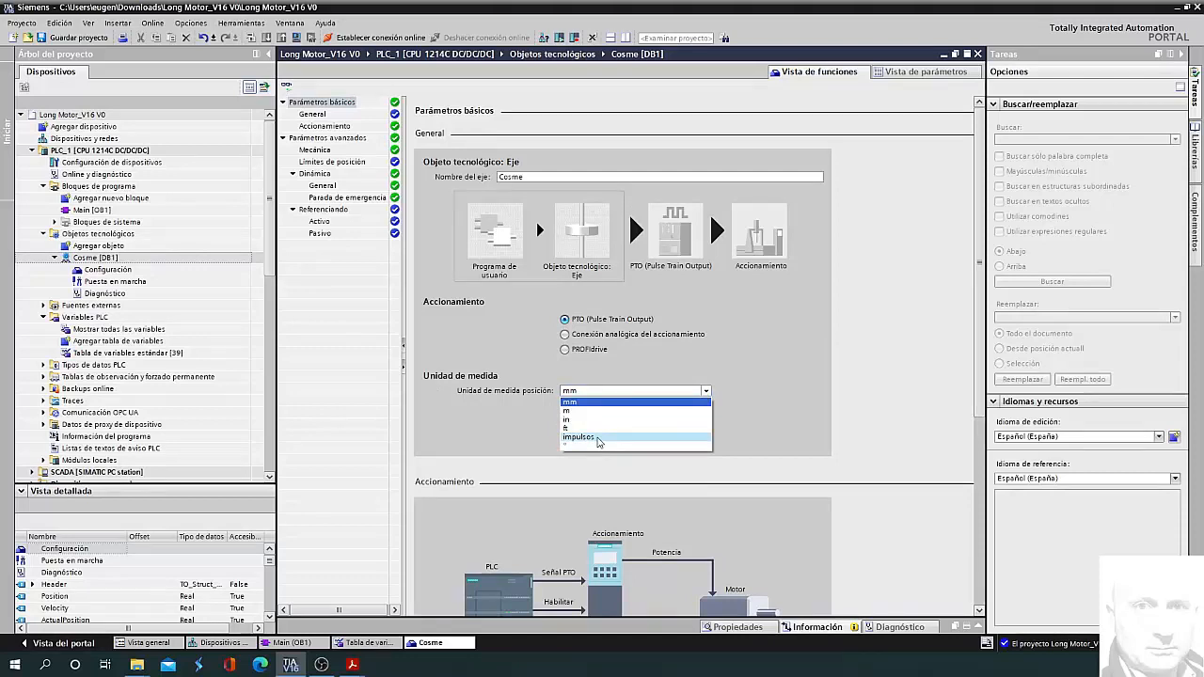
pyautogui.click(599, 439)
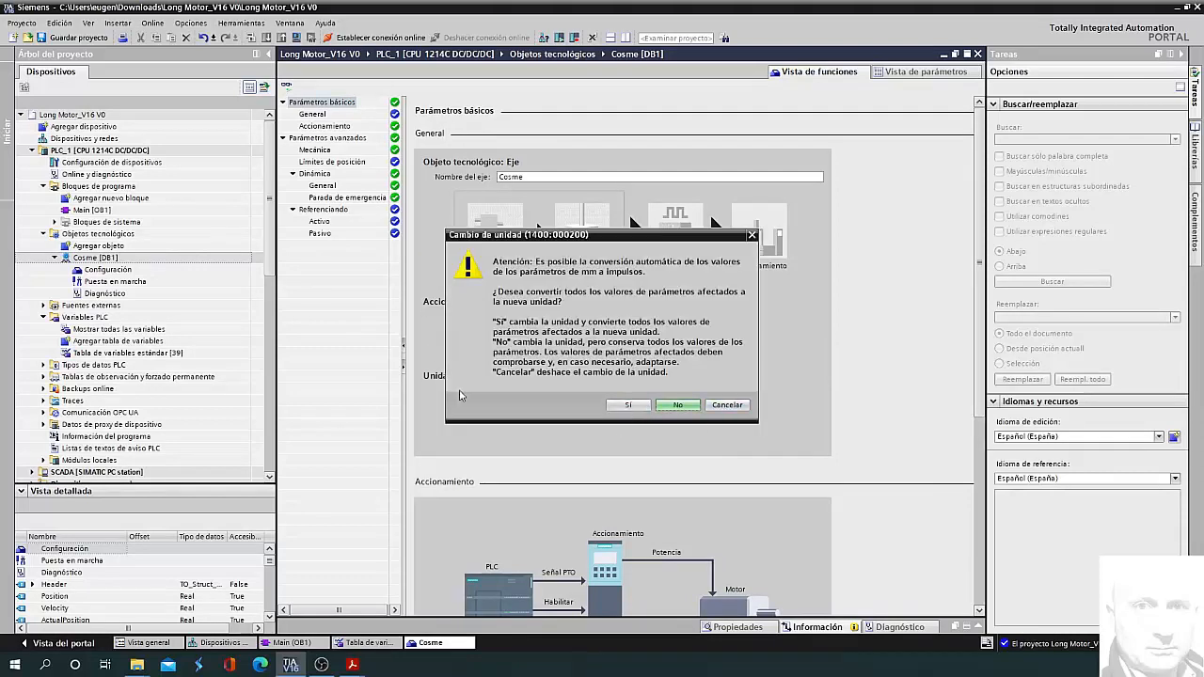
pyautogui.click(635, 409)
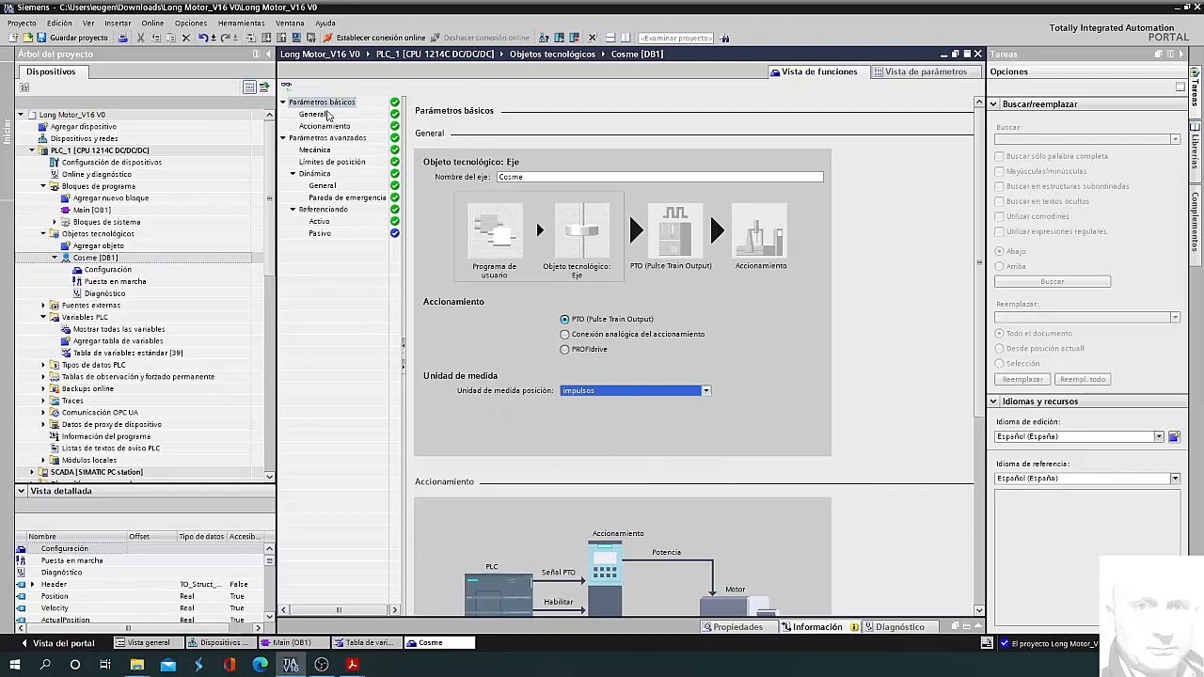
# - Review the axis's general, drive, mechanics, position limit and dynamics settings after the unit change
pyautogui.click(313, 114)
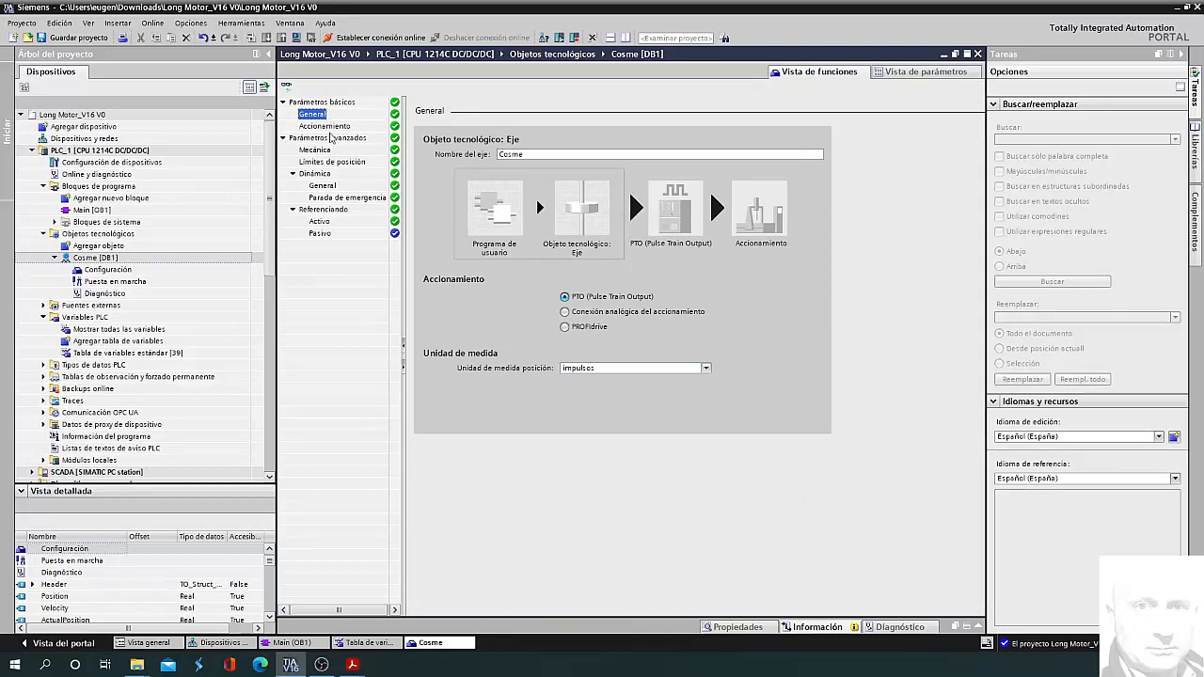
pyautogui.click(325, 126)
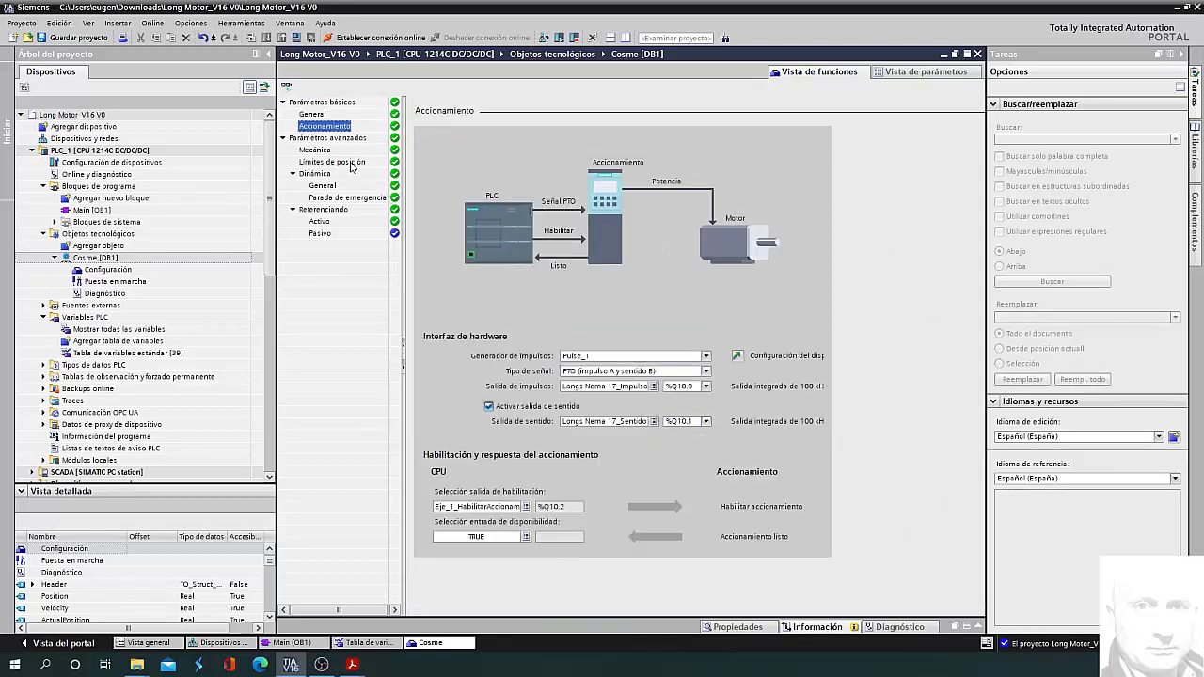
pyautogui.click(342, 139)
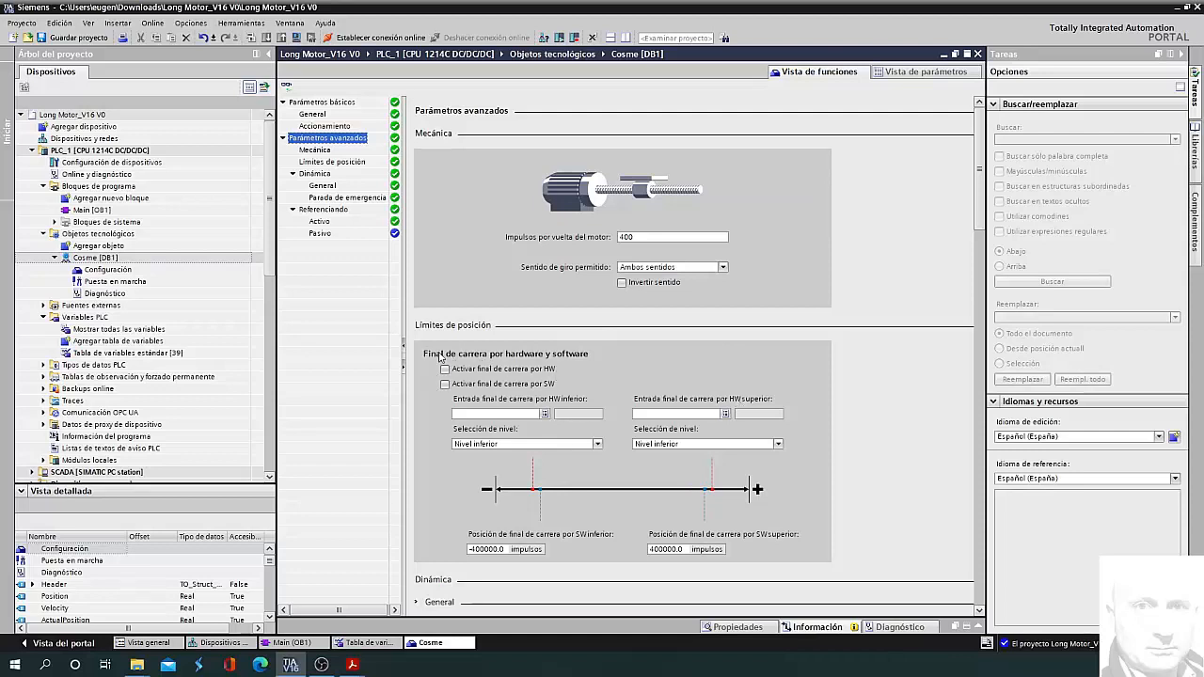
pyautogui.click(478, 368)
pyautogui.click(315, 151)
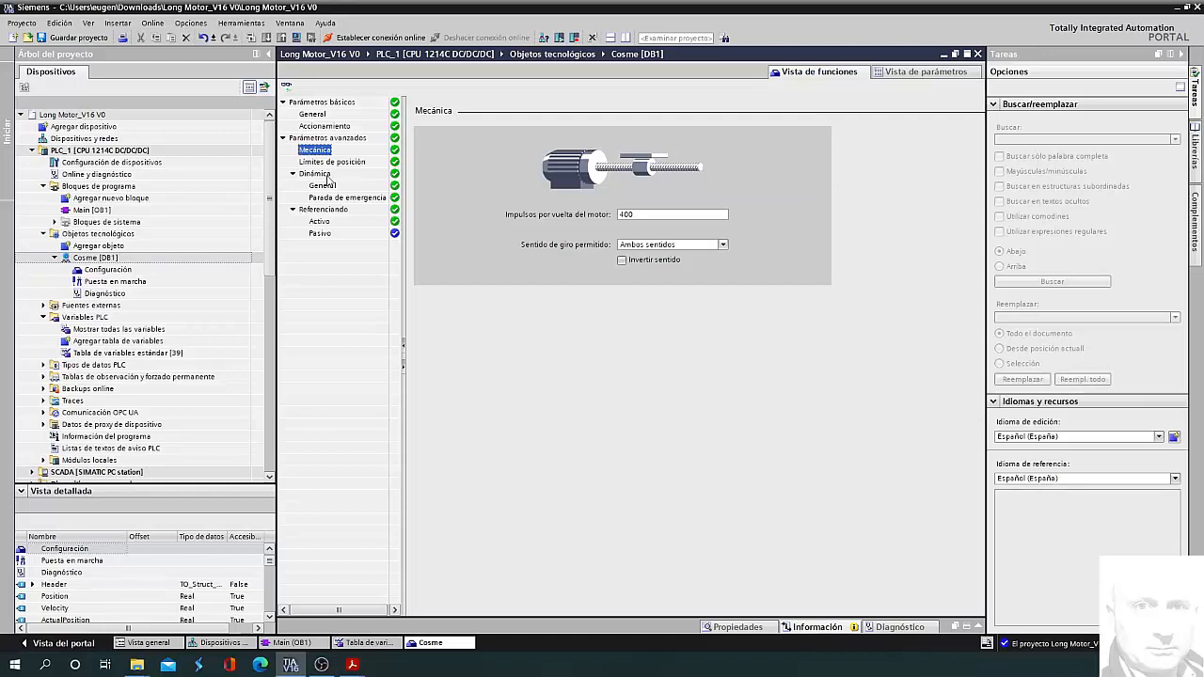
pyautogui.click(348, 163)
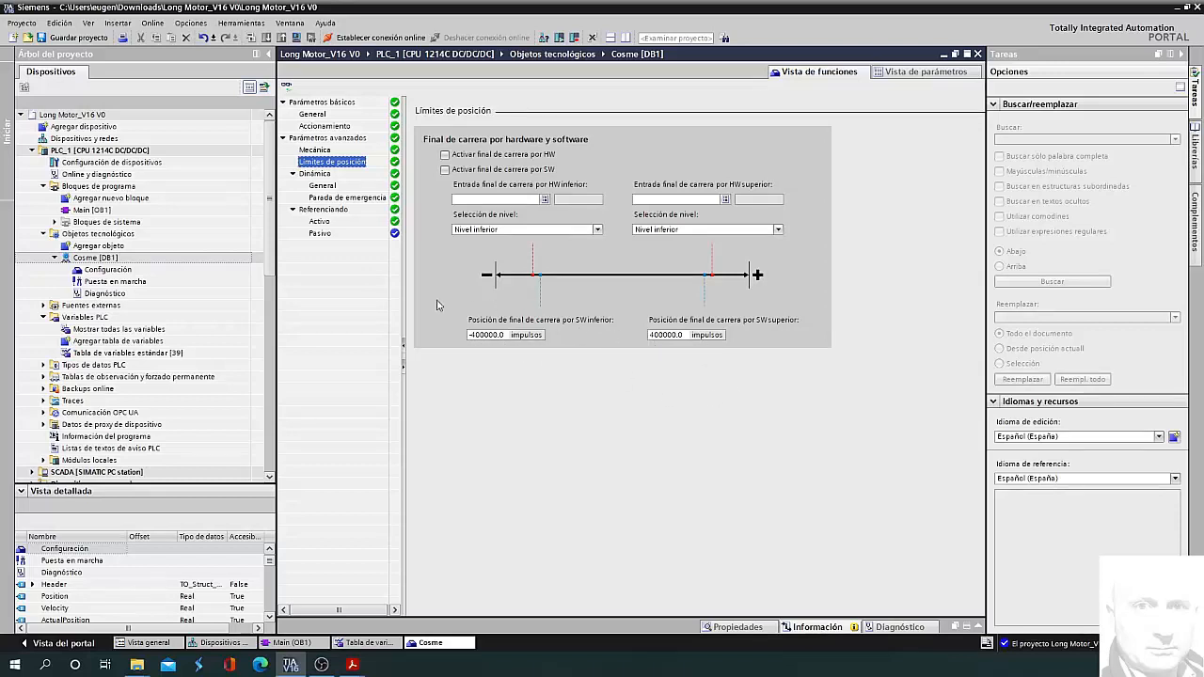
pyautogui.click(324, 176)
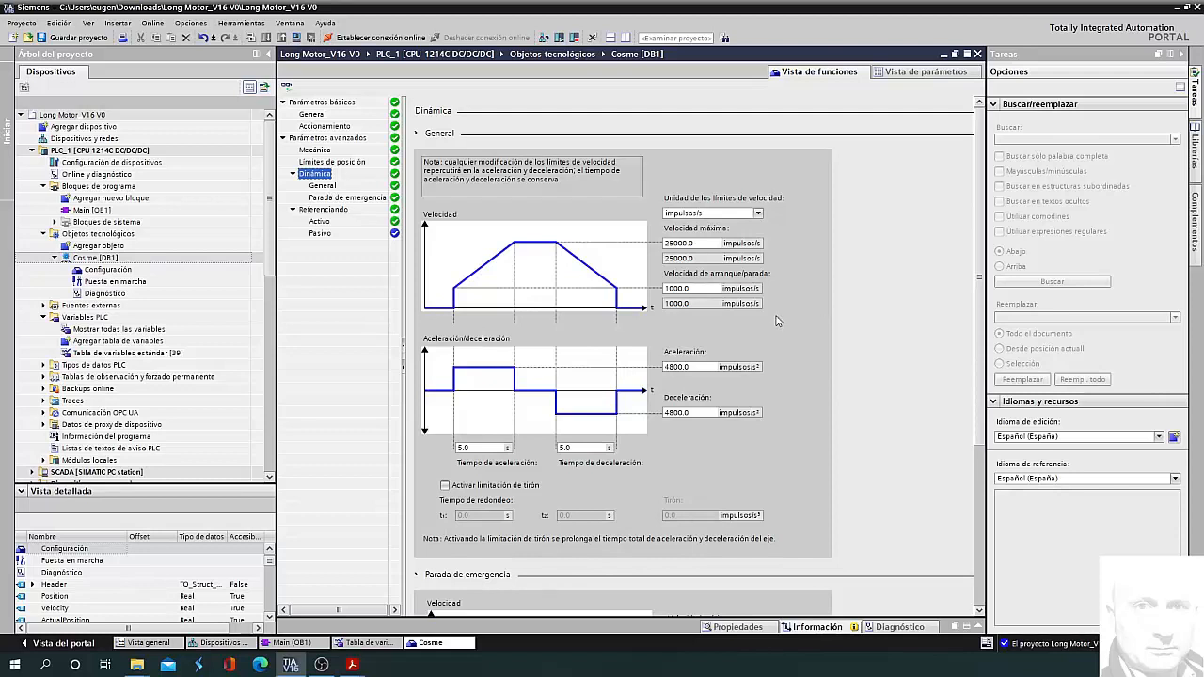
pyautogui.click(704, 290)
# - Save the Long Motor_V16 V0 project
pyautogui.click(78, 153)
pyautogui.click(78, 153)
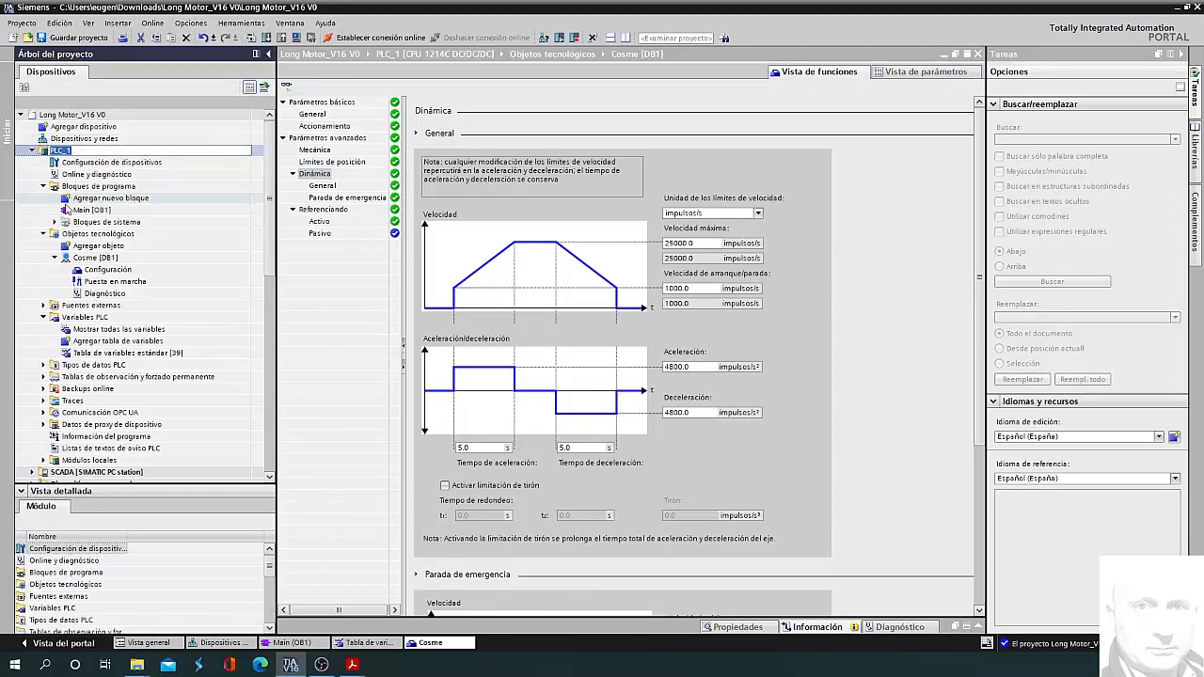
pyautogui.click(85, 198)
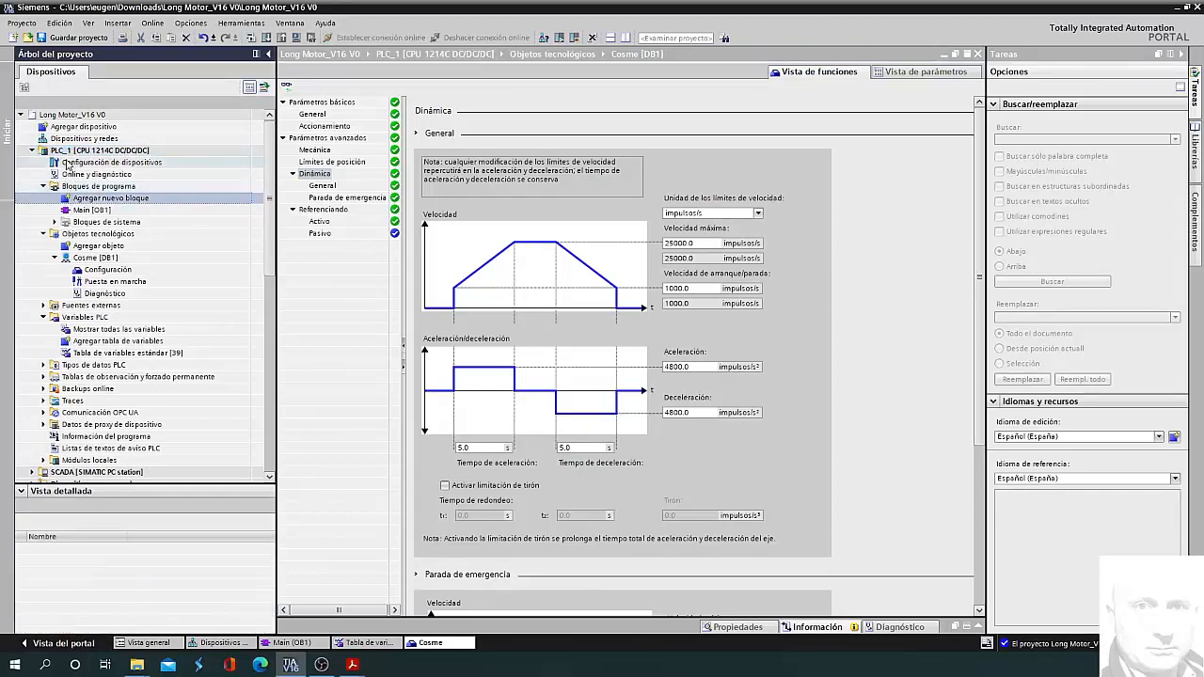
pyautogui.click(58, 36)
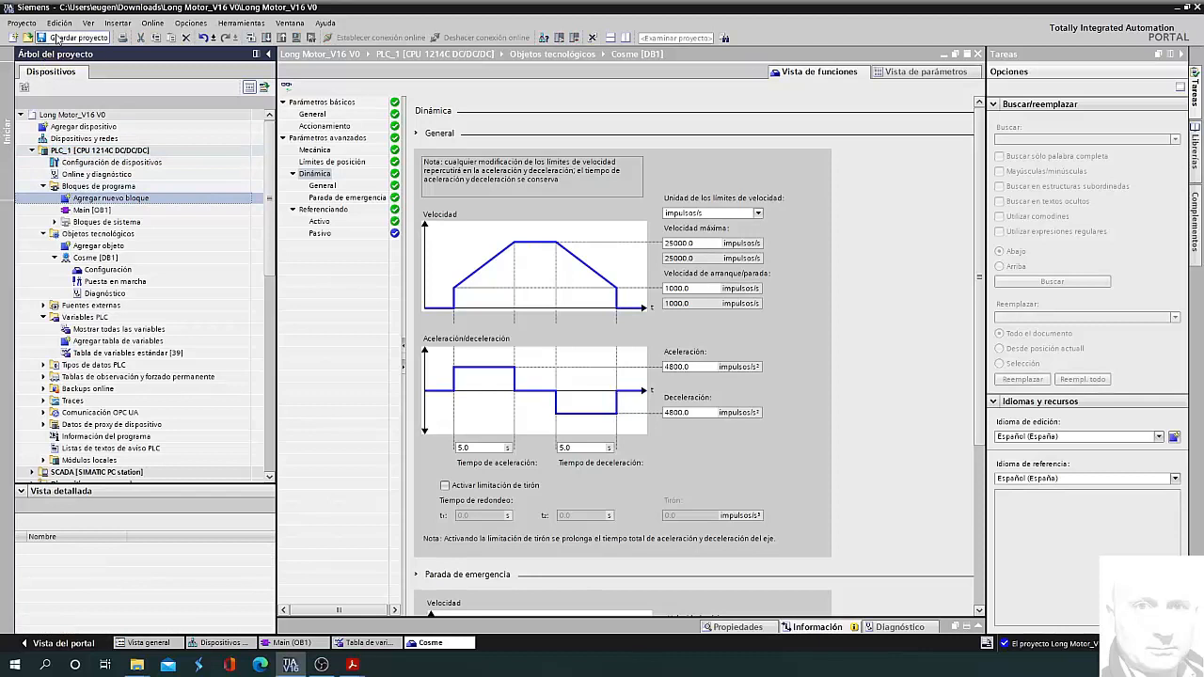
# - Compile the complete hardware of PLC_1 with Hardware (compilar todo)
pyautogui.click(89, 152)
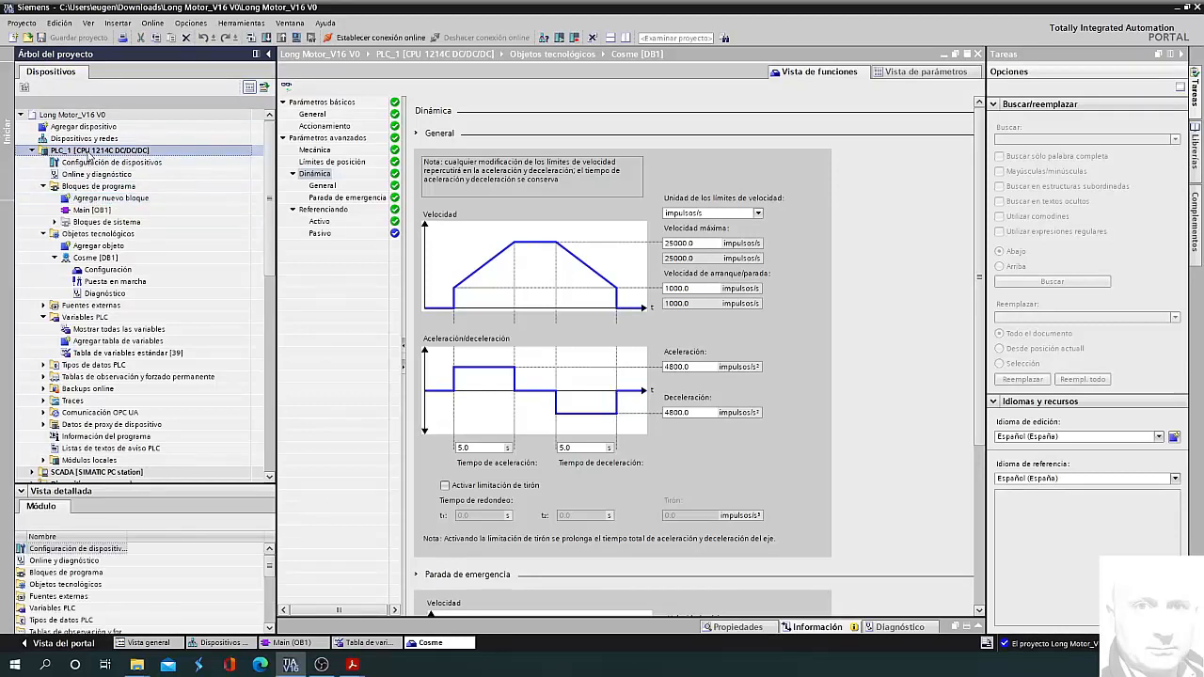
pyautogui.rightClick(90, 153)
pyautogui.moveTo(135, 307)
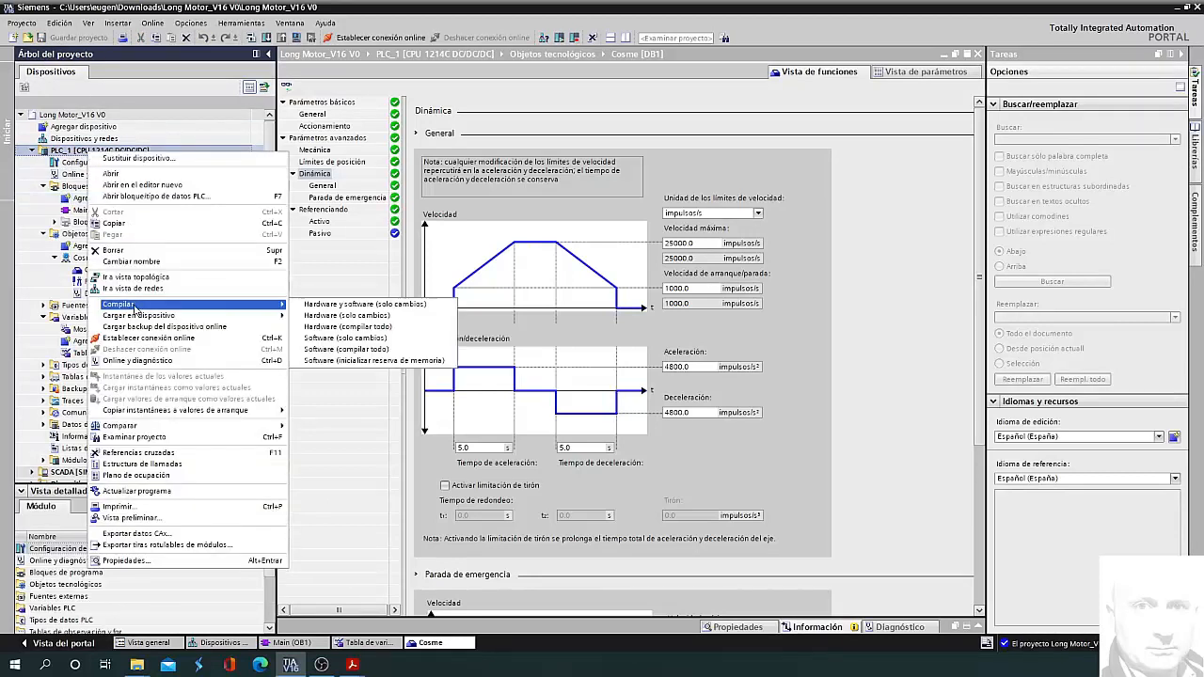
pyautogui.click(384, 328)
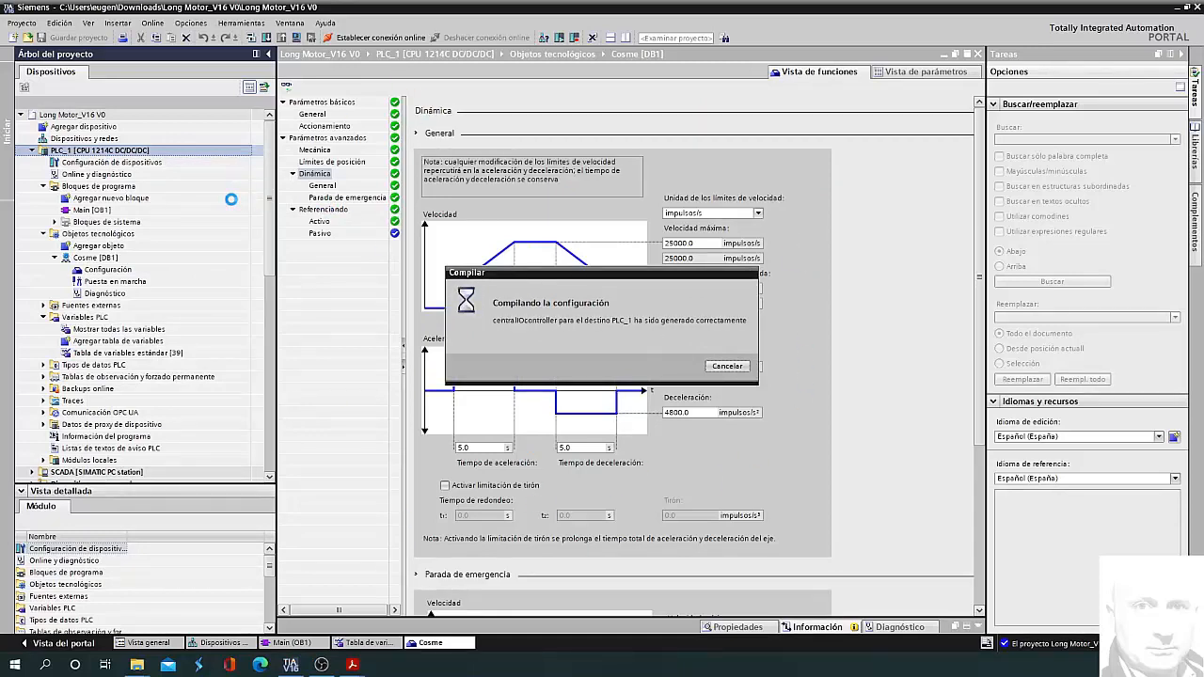
# - Load the hardware configuration into PLC_1, stopping all modules for the load and starting the module again on completion
pyautogui.click(147, 152)
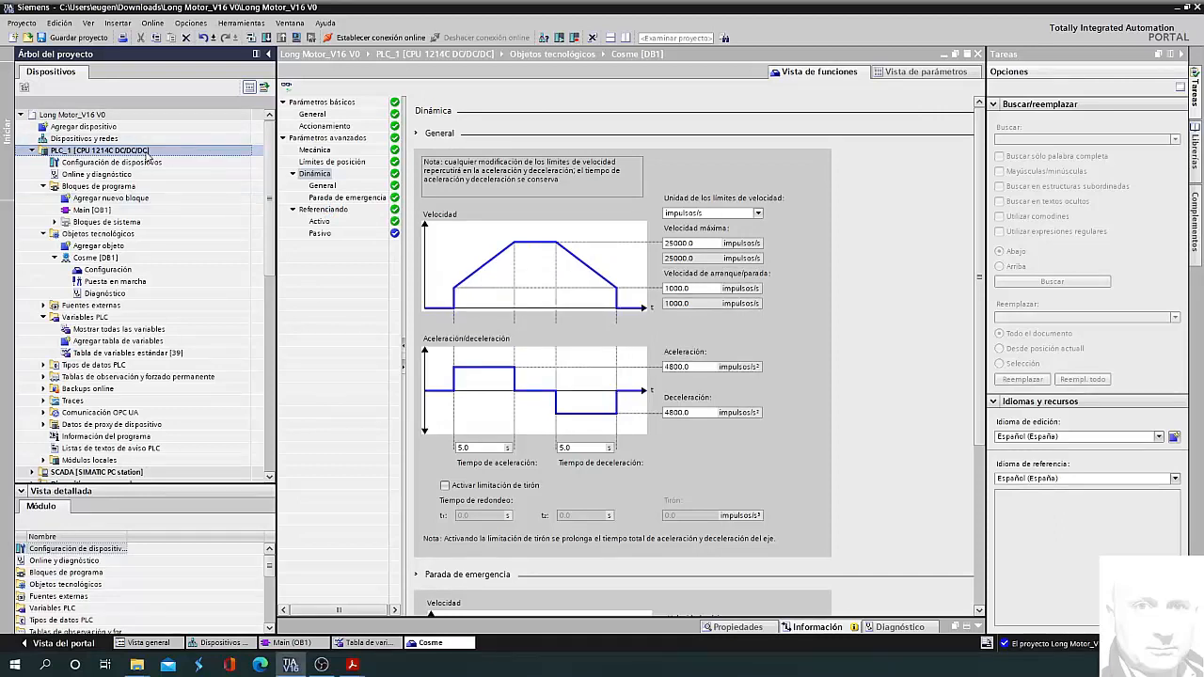
pyautogui.rightClick(147, 155)
pyautogui.moveTo(214, 318)
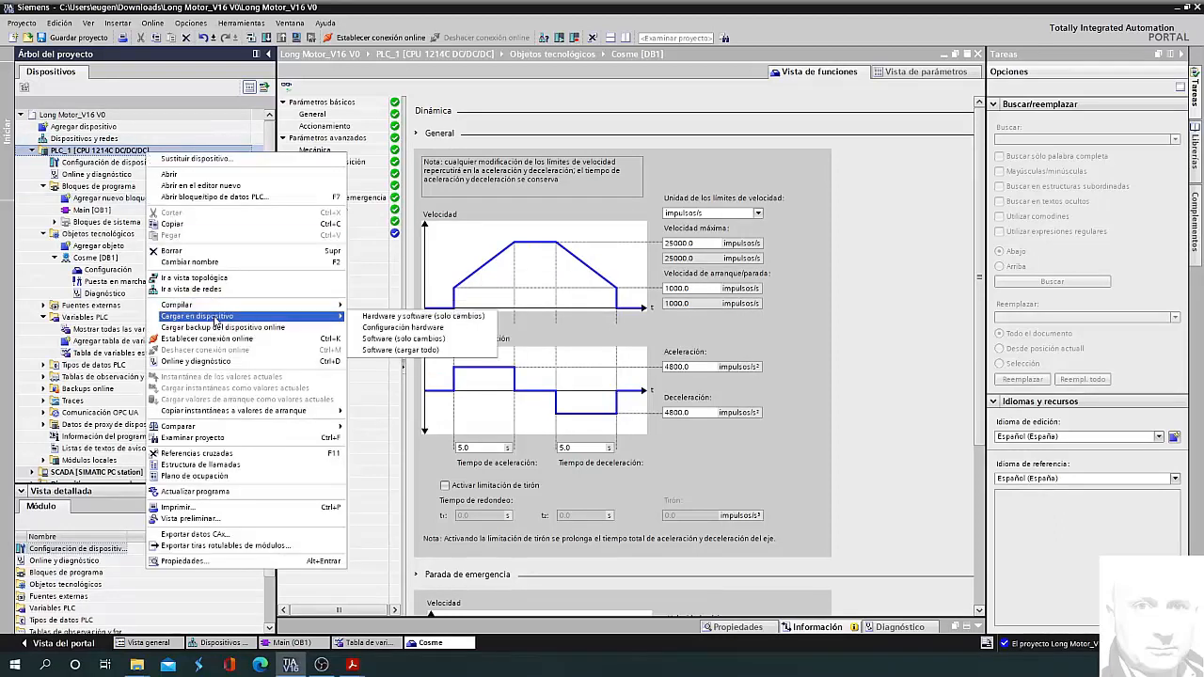
pyautogui.click(419, 327)
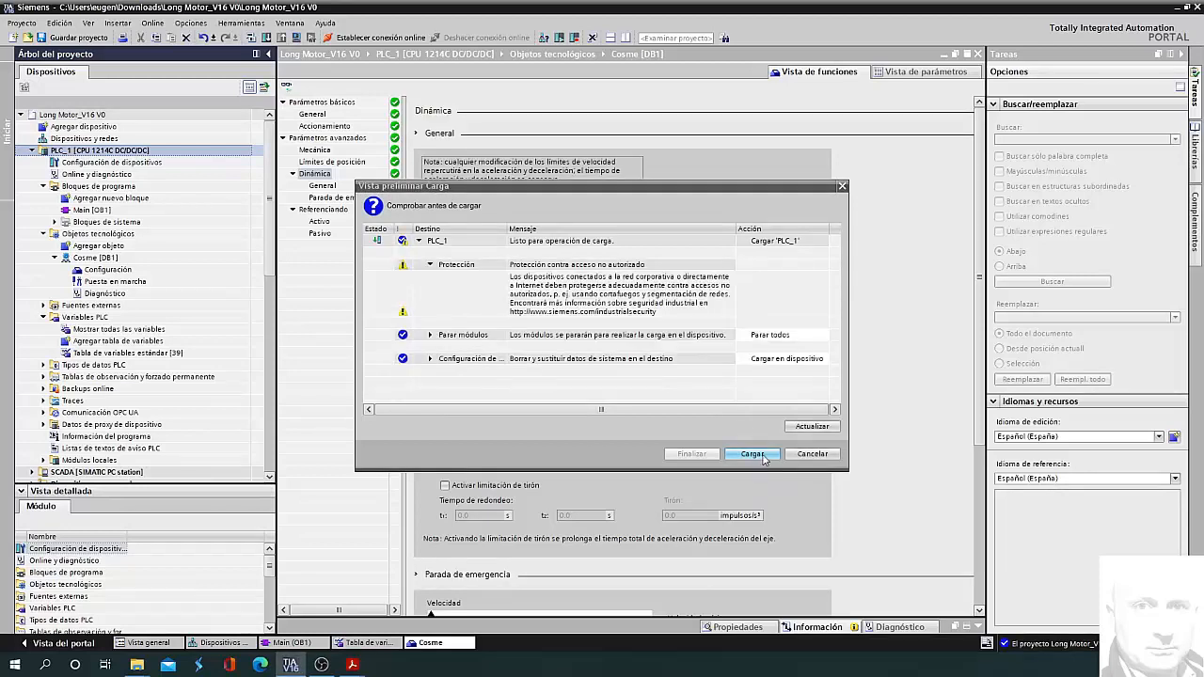
pyautogui.click(764, 458)
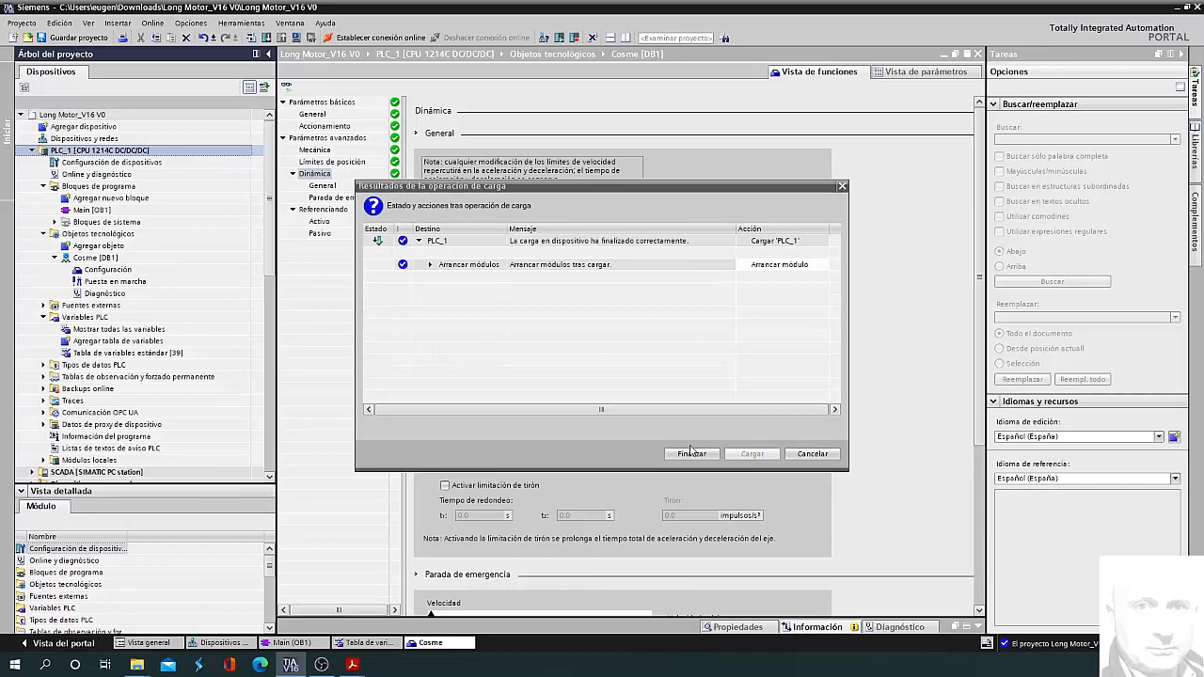
pyautogui.click(693, 454)
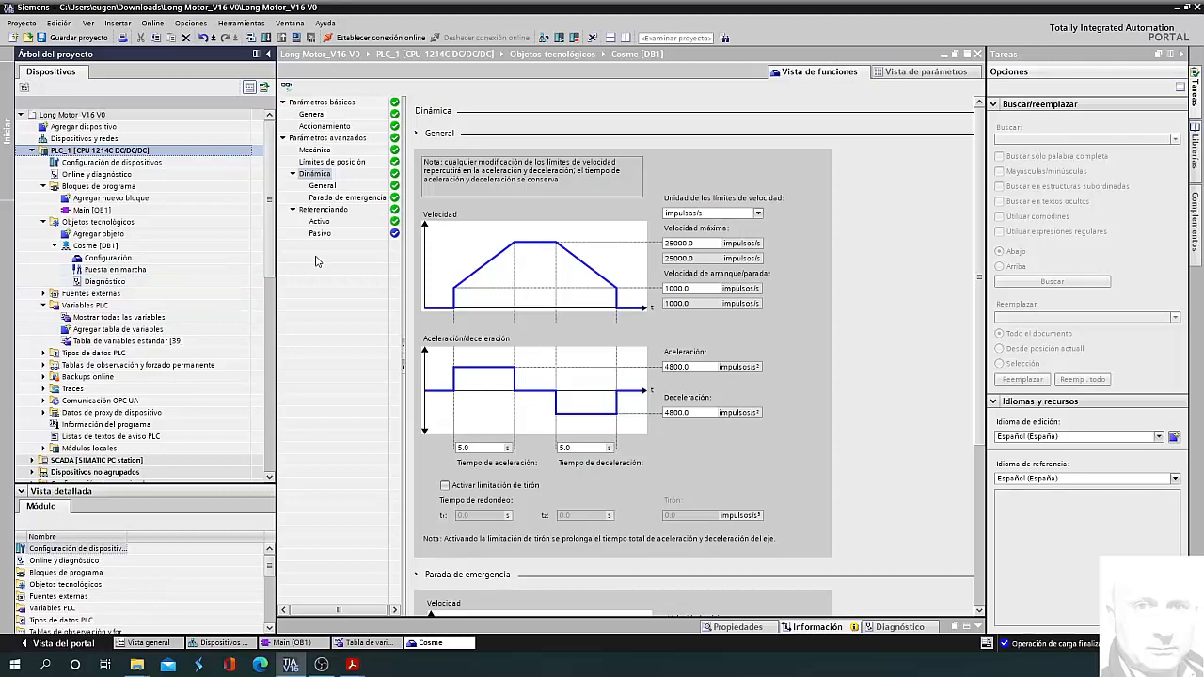
# - Open the commissioning panel of the axis Cosme and assume master control with a 3000 ms monitoring time
pyautogui.doubleClick(131, 271)
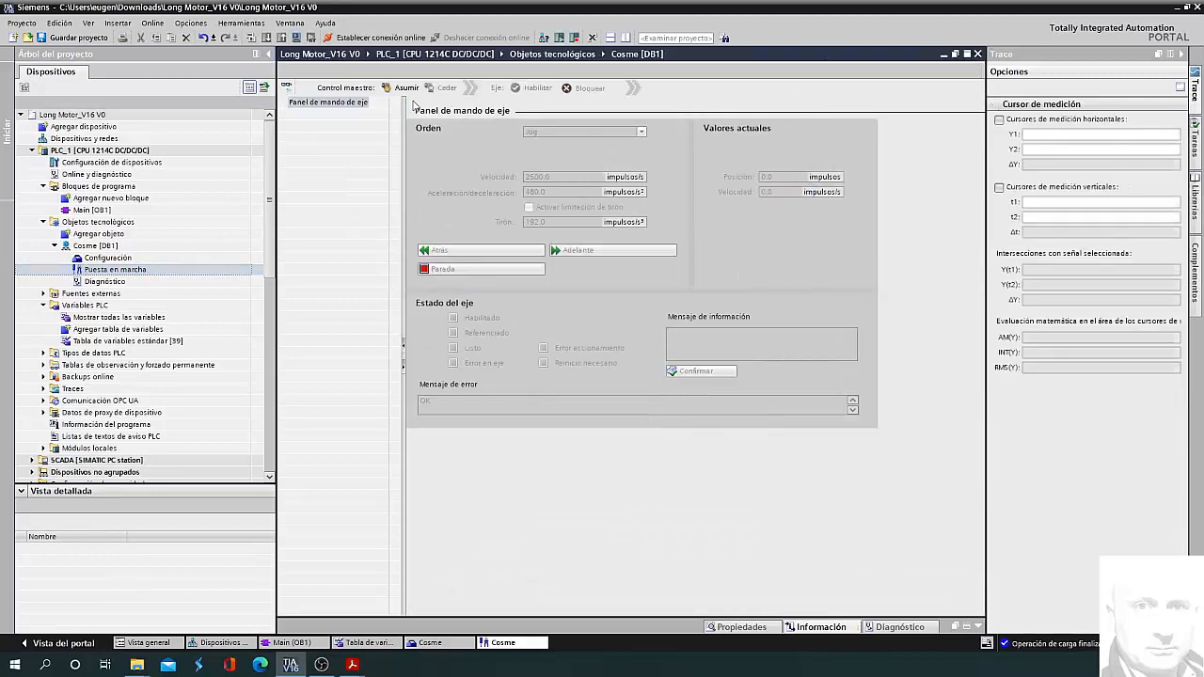
pyautogui.click(397, 89)
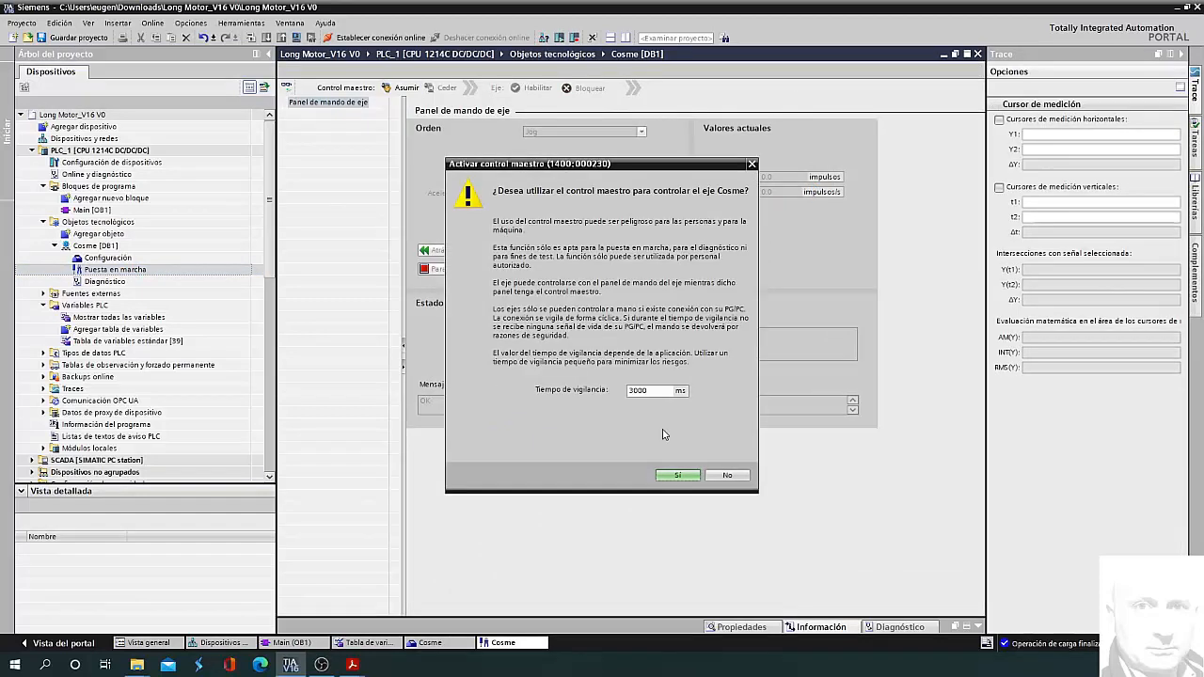
pyautogui.click(676, 477)
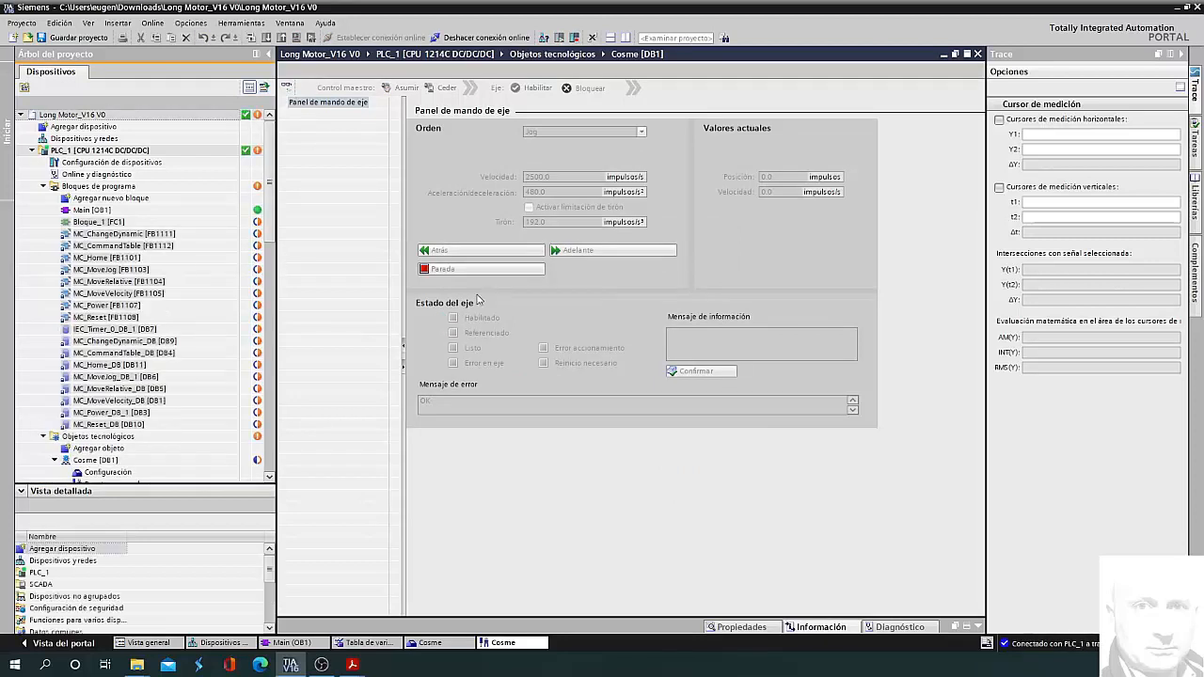
# - Load the Main [OB1] program into PLC_1, stopping all modules for the load, and finish the load operation
pyautogui.click(91, 210)
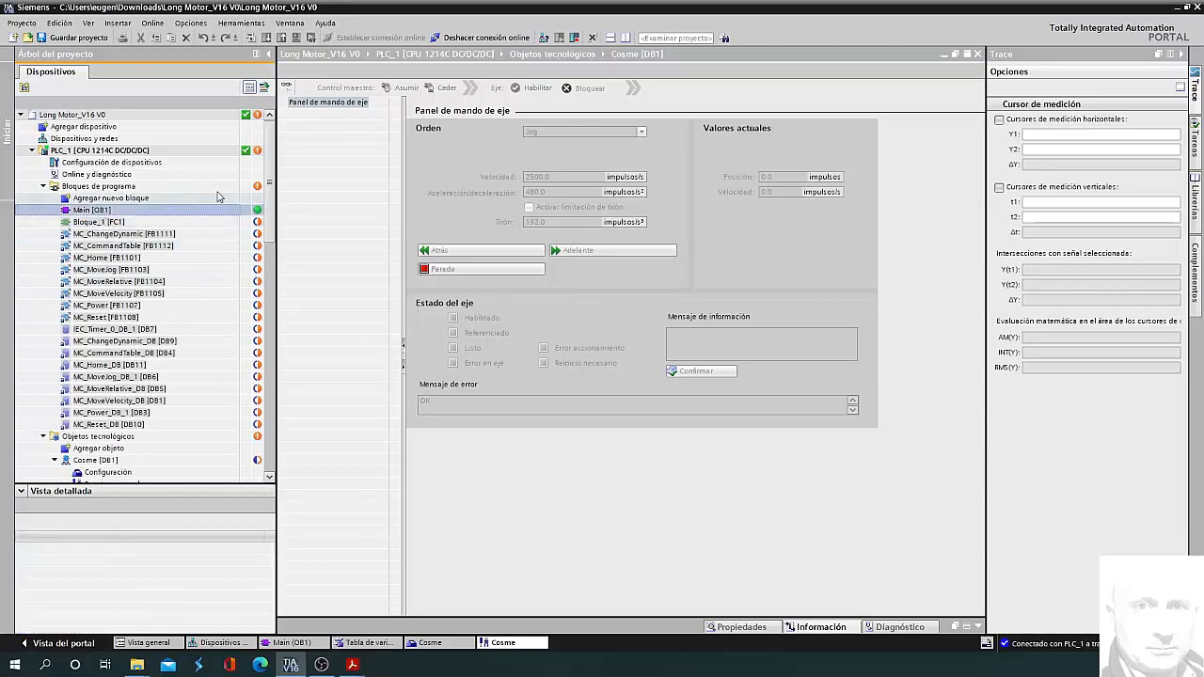
pyautogui.click(266, 38)
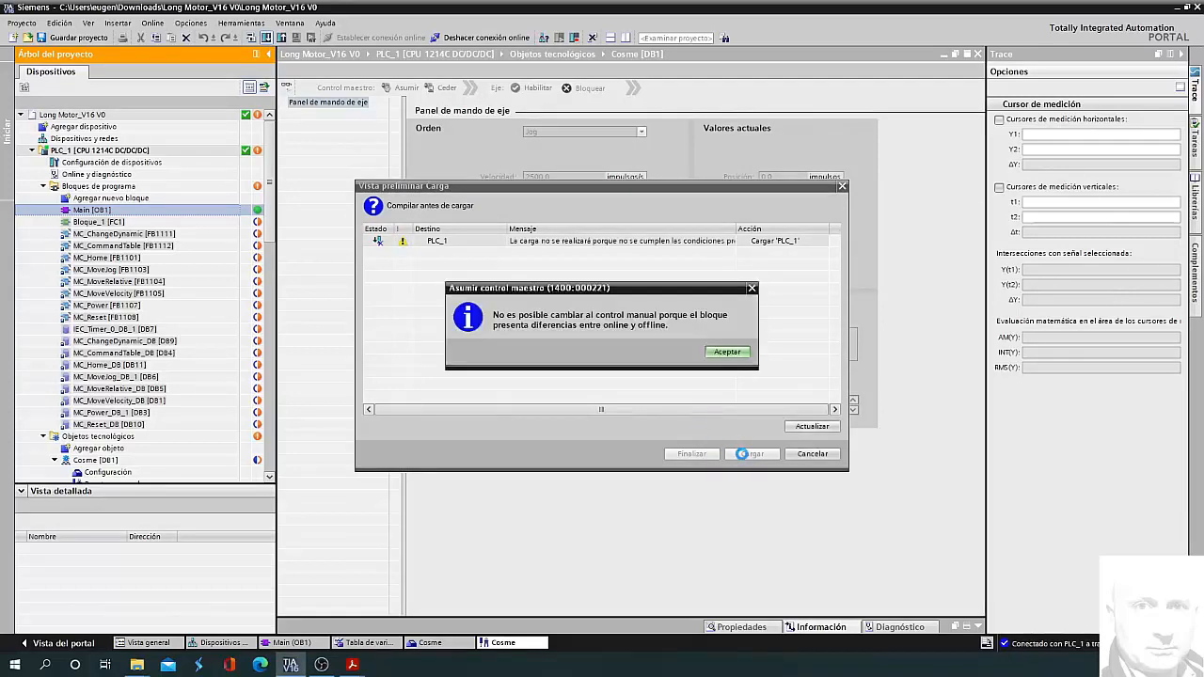
pyautogui.click(726, 351)
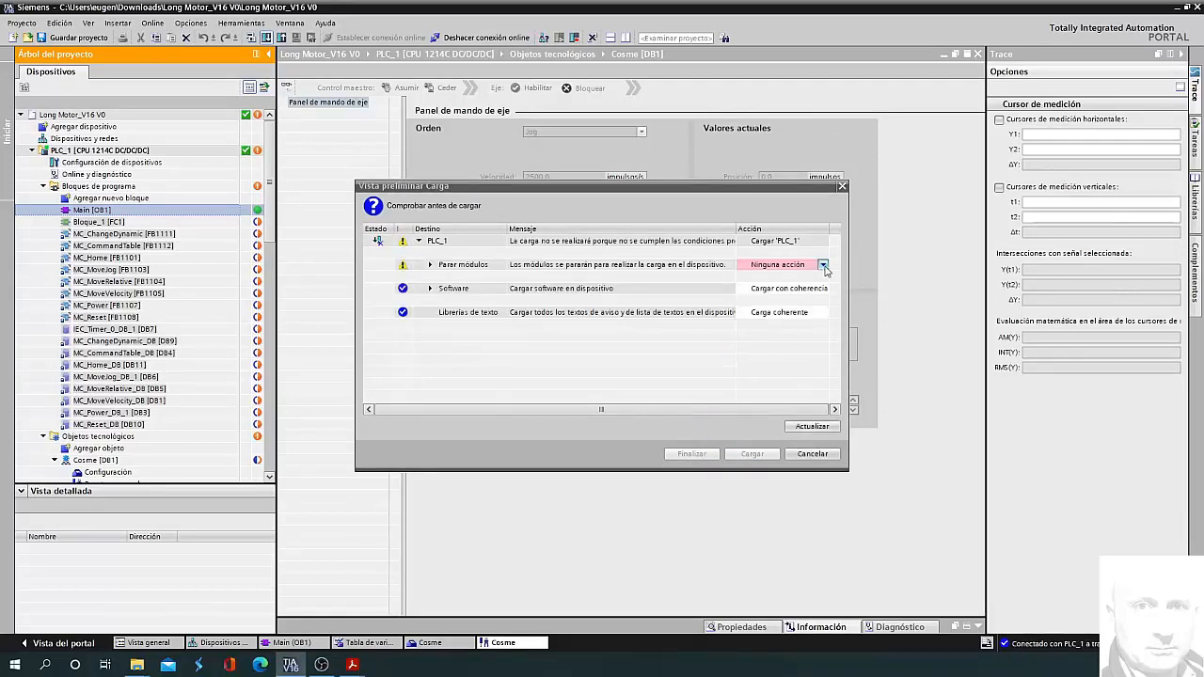
pyautogui.click(823, 265)
pyautogui.click(778, 277)
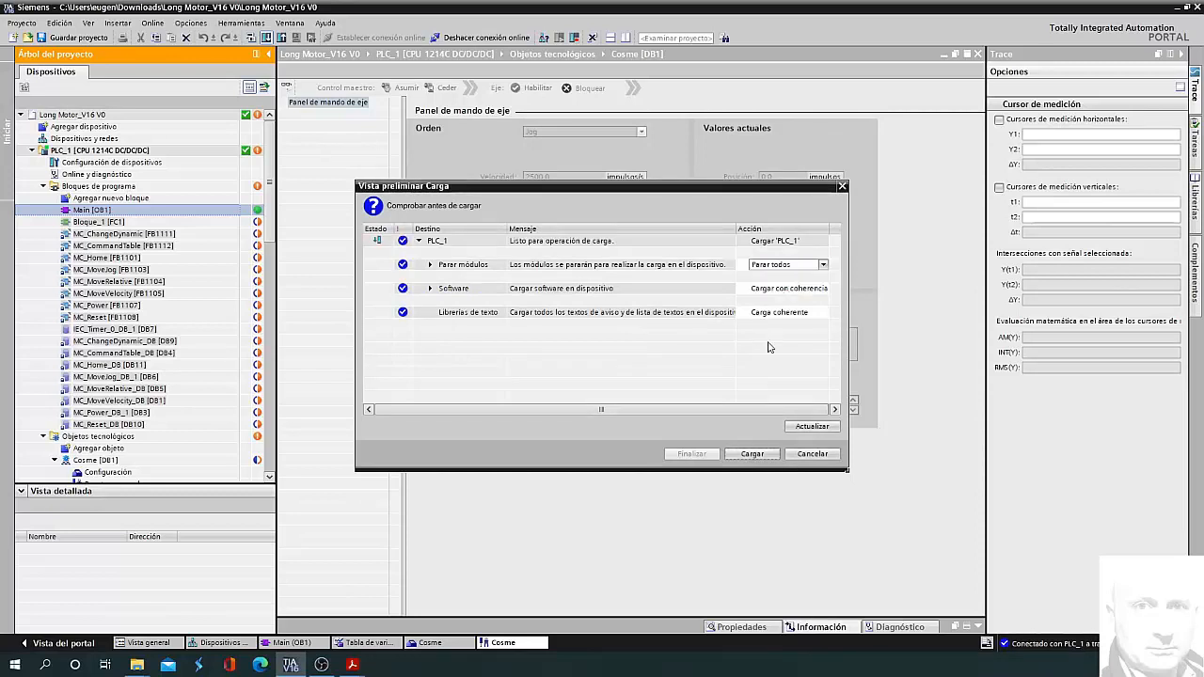
pyautogui.click(753, 454)
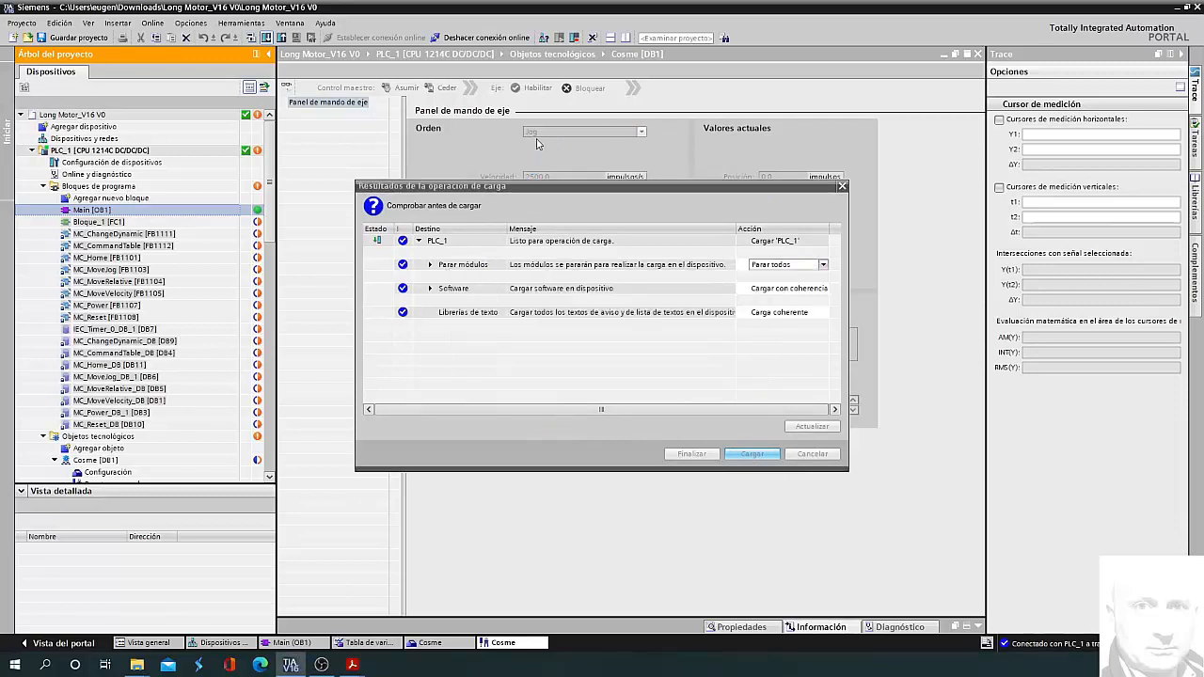
pyautogui.click(689, 454)
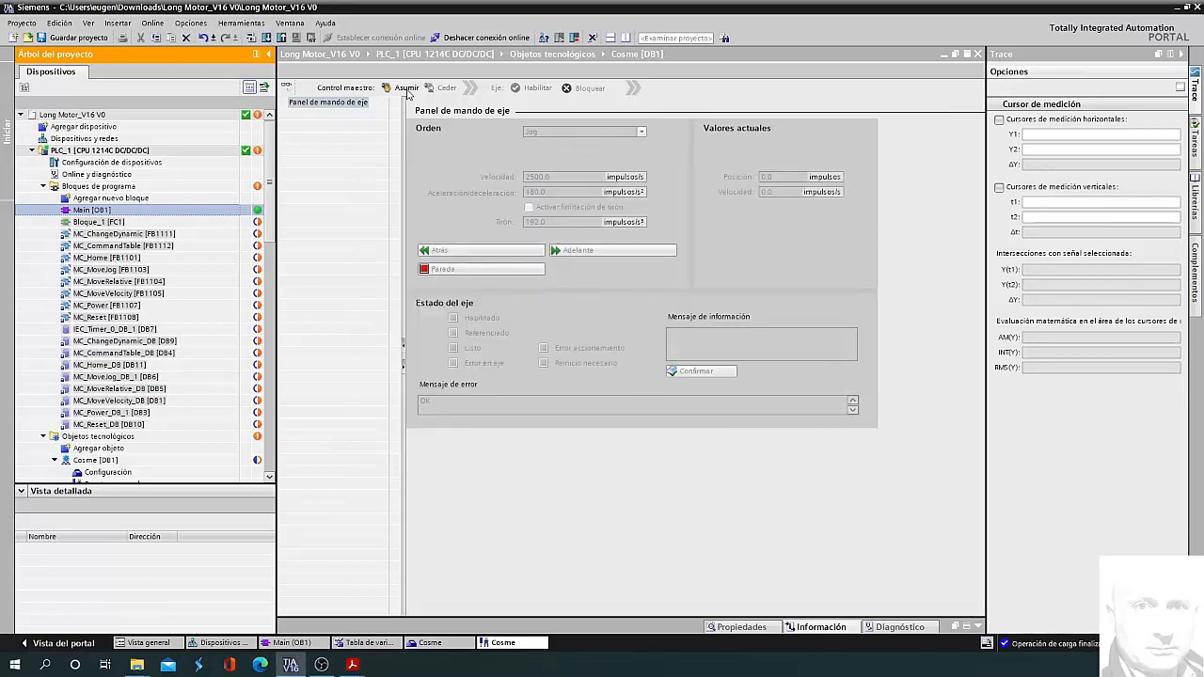
# - Assume master control of the axis Cosme from its control panel with a 3000 ms monitoring time
pyautogui.click(410, 90)
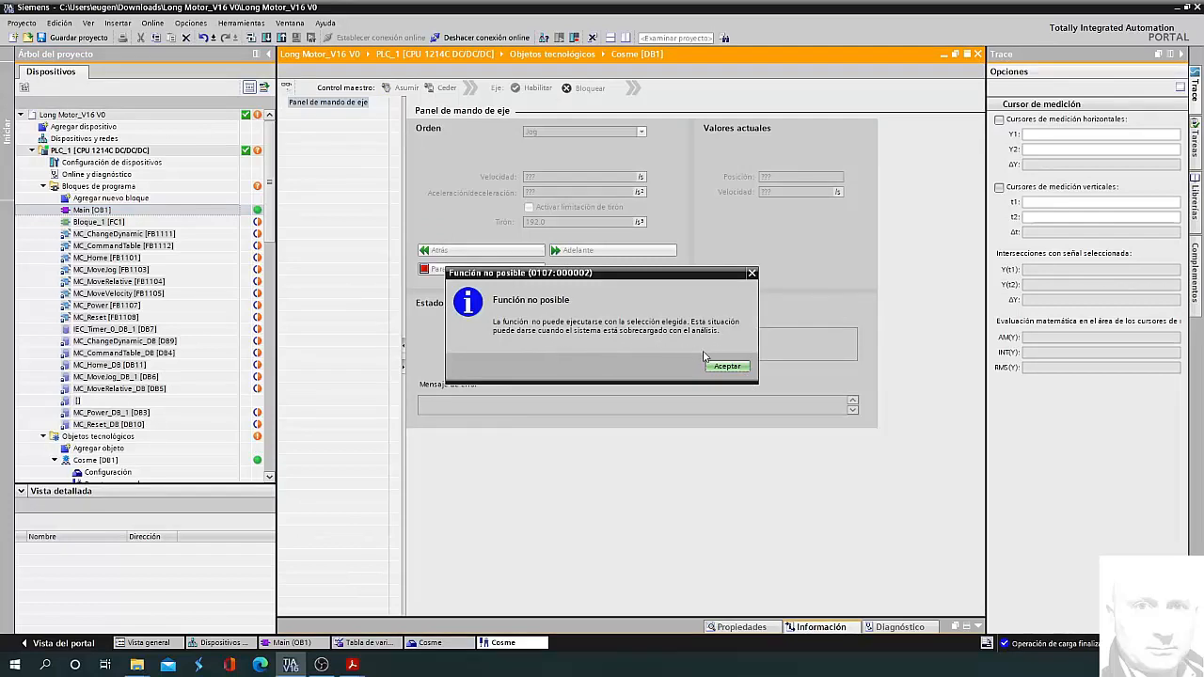
pyautogui.click(728, 367)
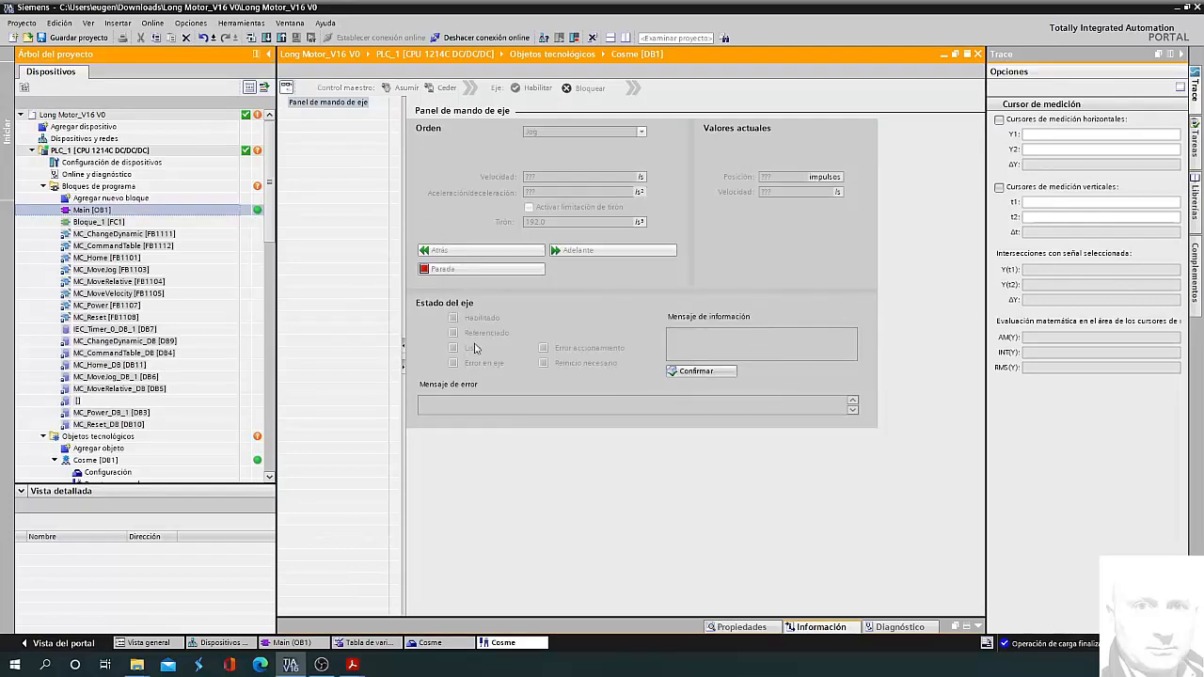
pyautogui.click(403, 87)
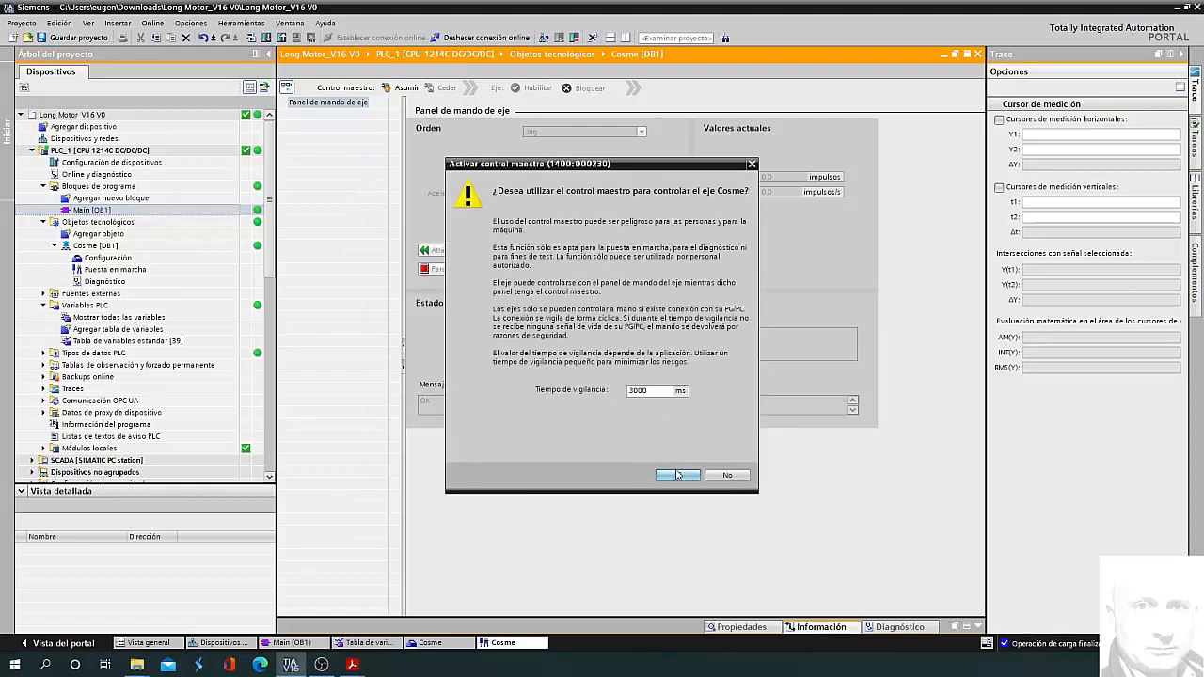
pyautogui.click(677, 474)
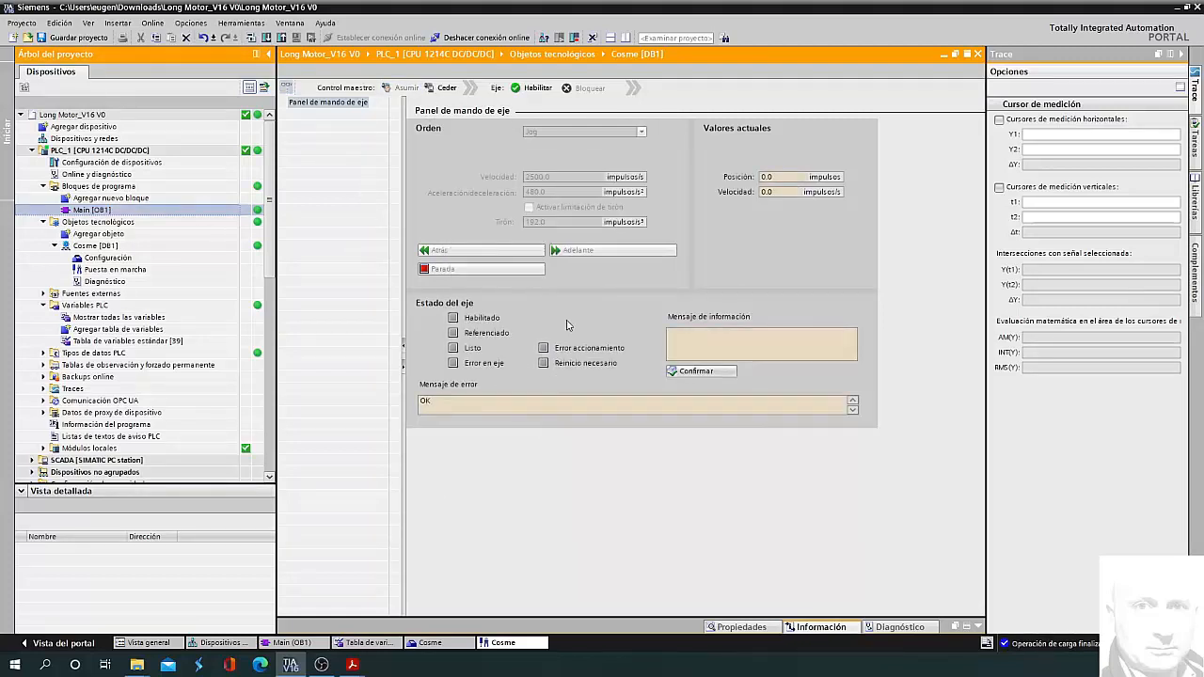
# - Enable the axis Cosme and jog it forward at 2500 pulses/s with an acceleration/deceleration of 480 pulses/s²
pyautogui.click(533, 87)
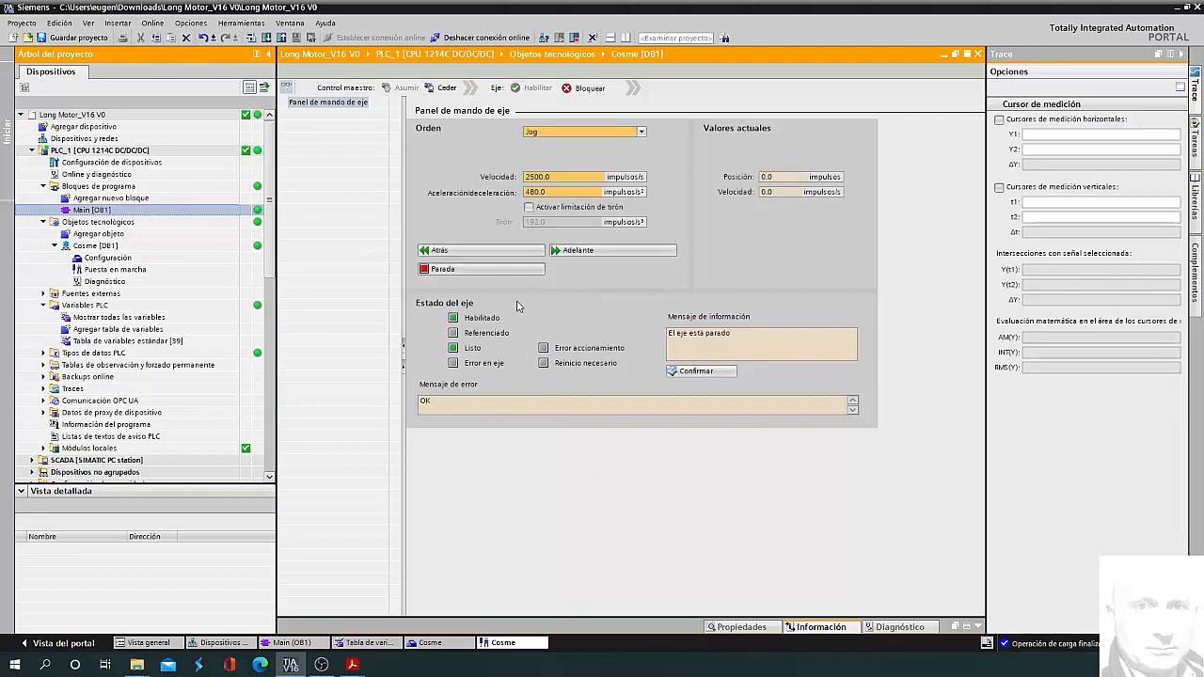
pyautogui.click(589, 253)
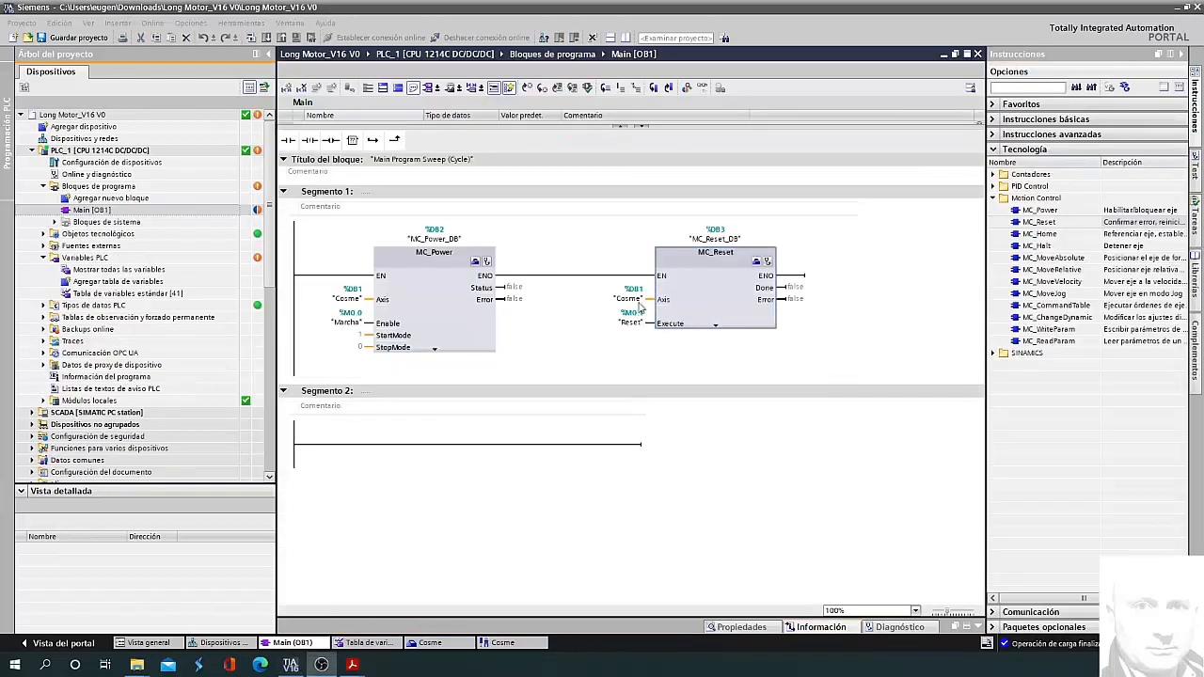
# - Assign the tags MC_Power_Status and MC_Power_Error to the Status and Error outputs of MC_Power in Main's segment 1
pyautogui.click(532, 295)
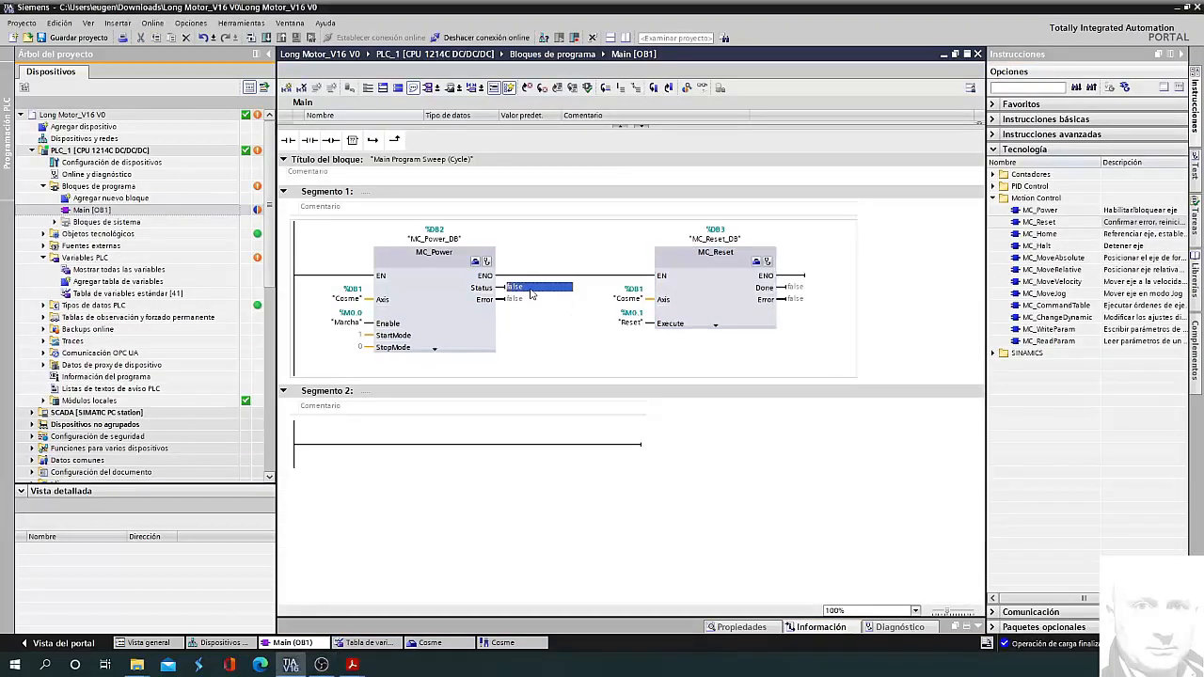
pyautogui.write('MC')
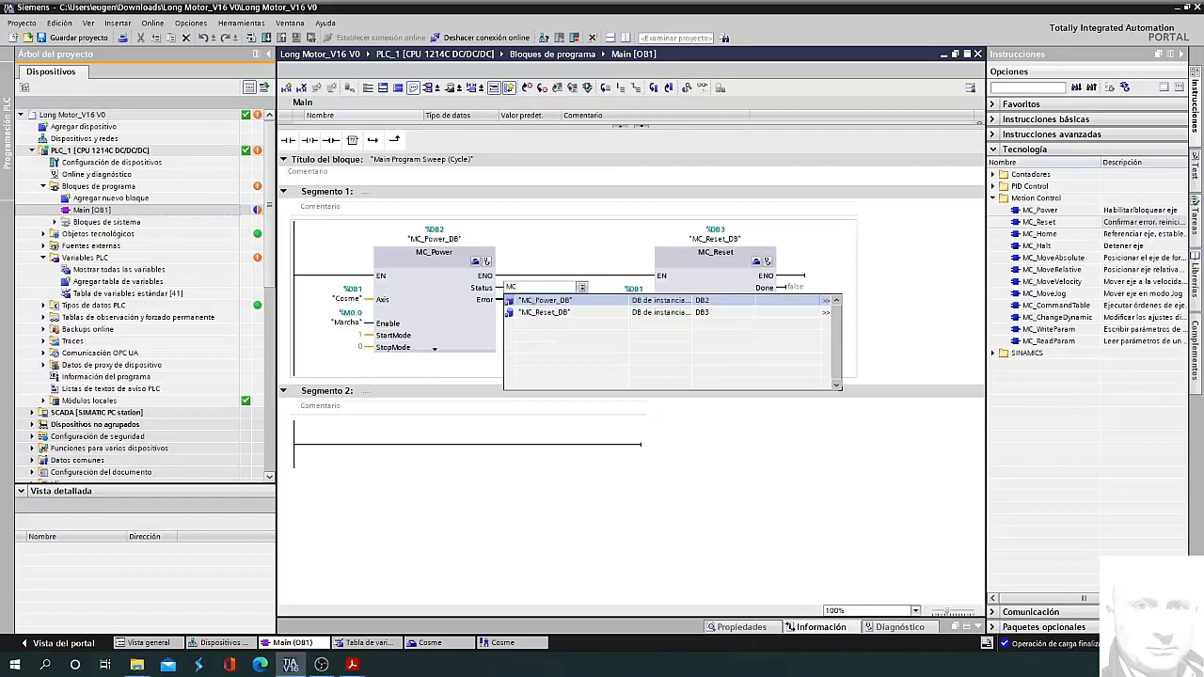
pyautogui.write('_Power')
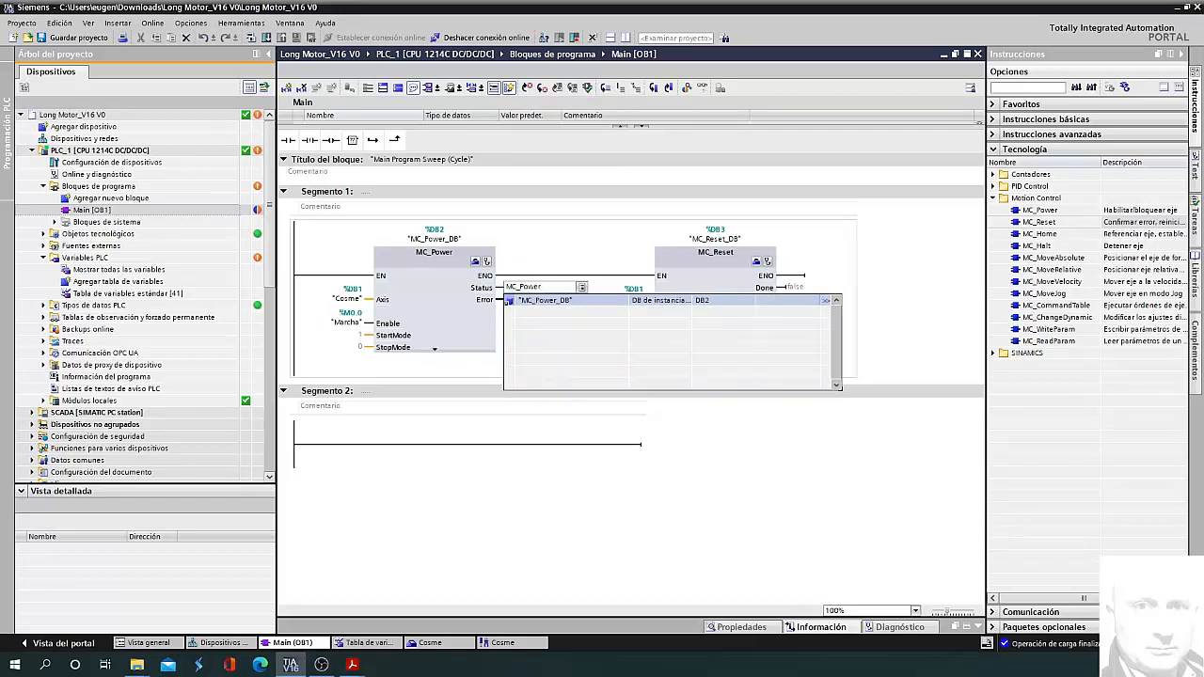
pyautogui.write('_Status')
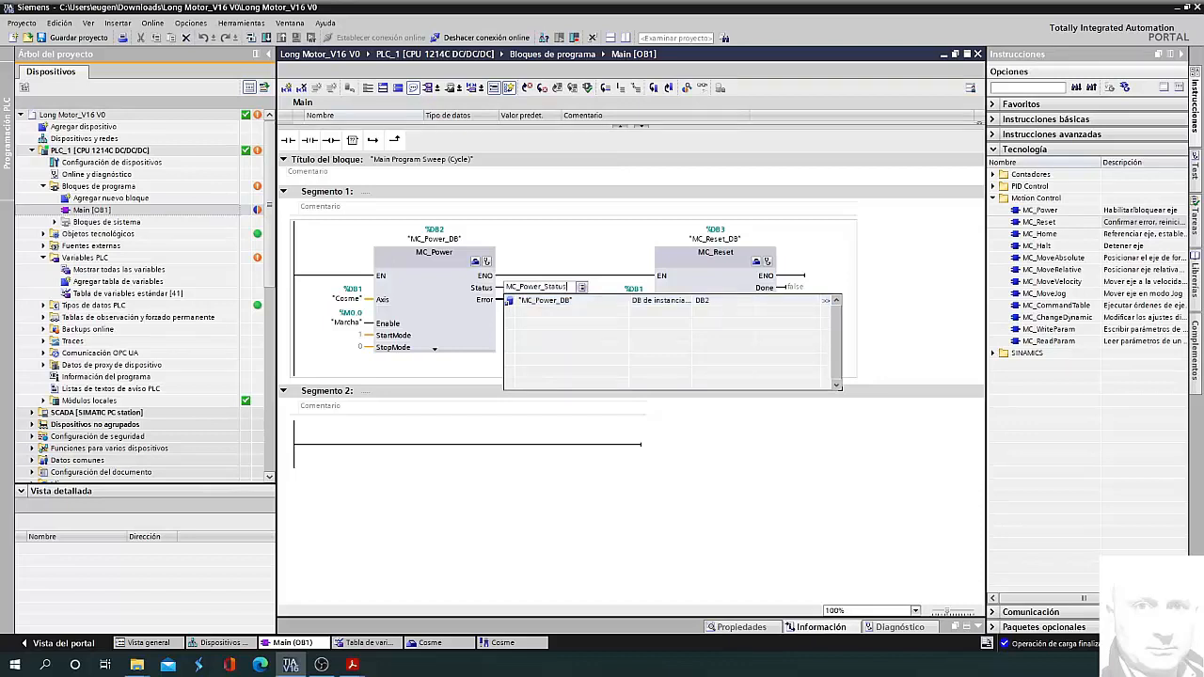
pyautogui.press('Return')
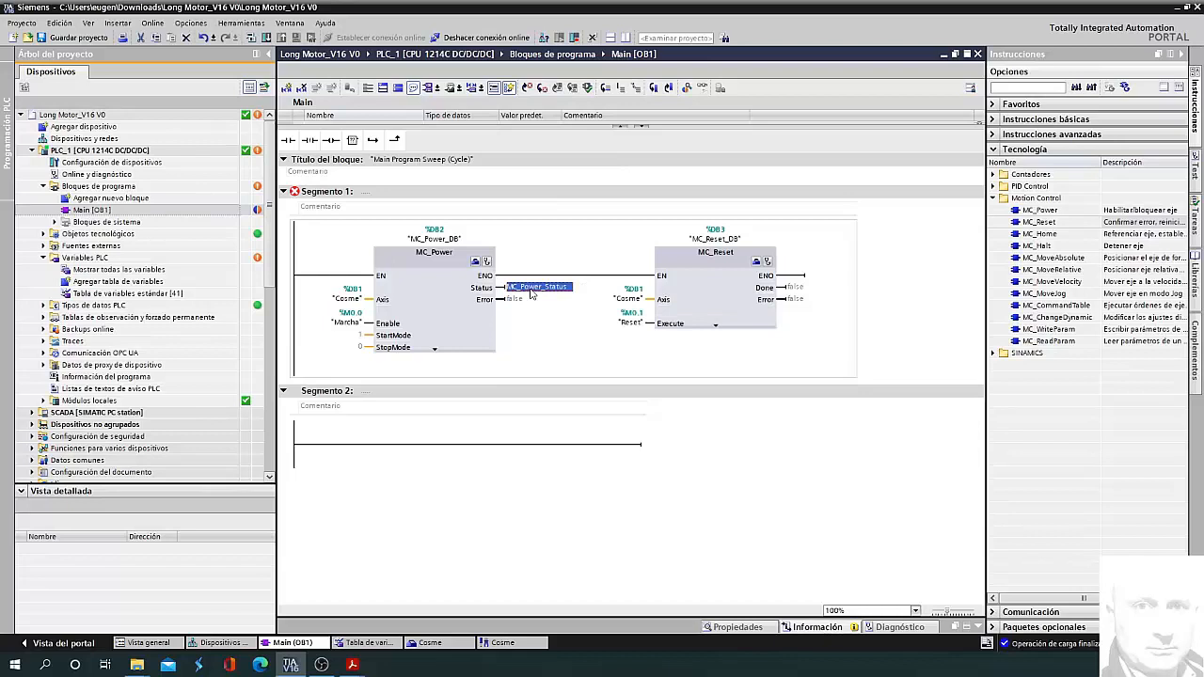
pyautogui.click(523, 299)
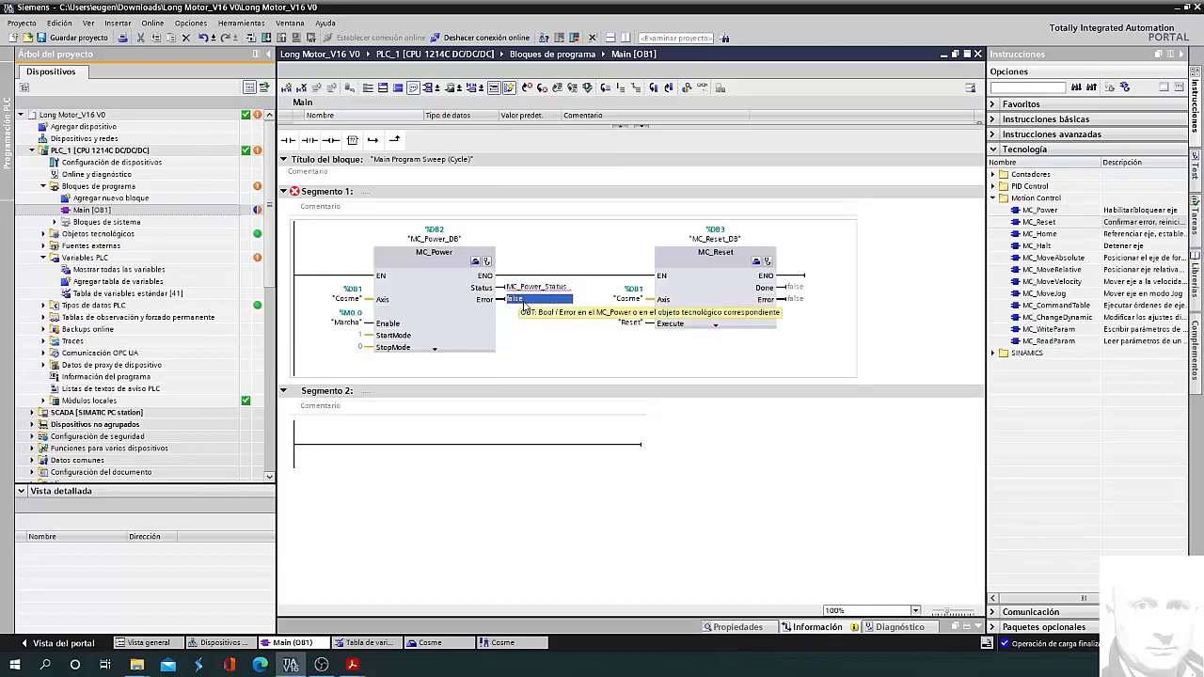
pyautogui.write('MC')
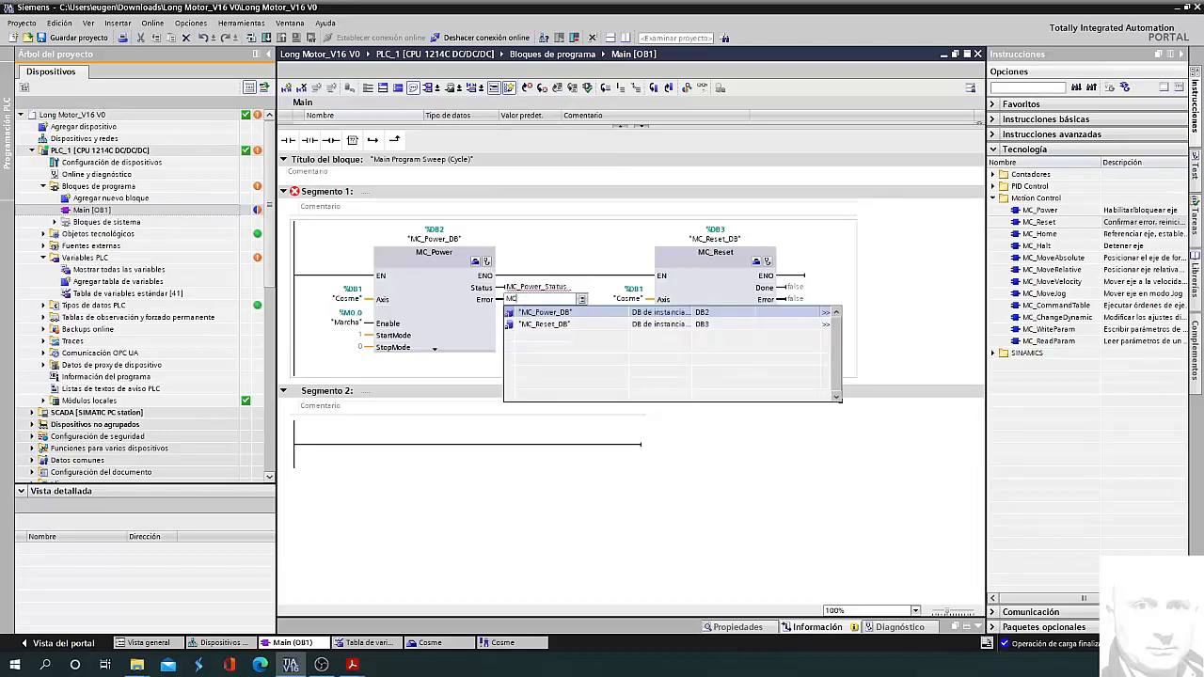
pyautogui.write('_Power_Error"')
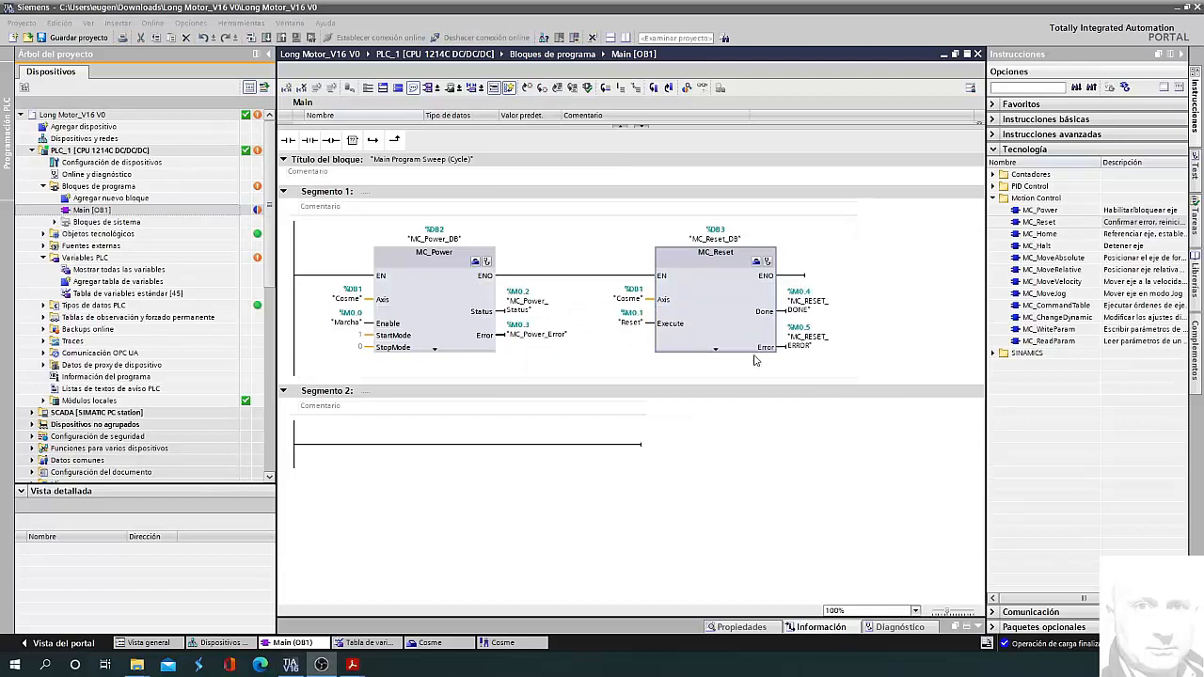
# - Insert an MC_MoveRelative instruction in segment 2 with instance block MC_MoveRelative_DB, automatically numbered, and assign Cosme as its axis
pyautogui.click(1048, 273)
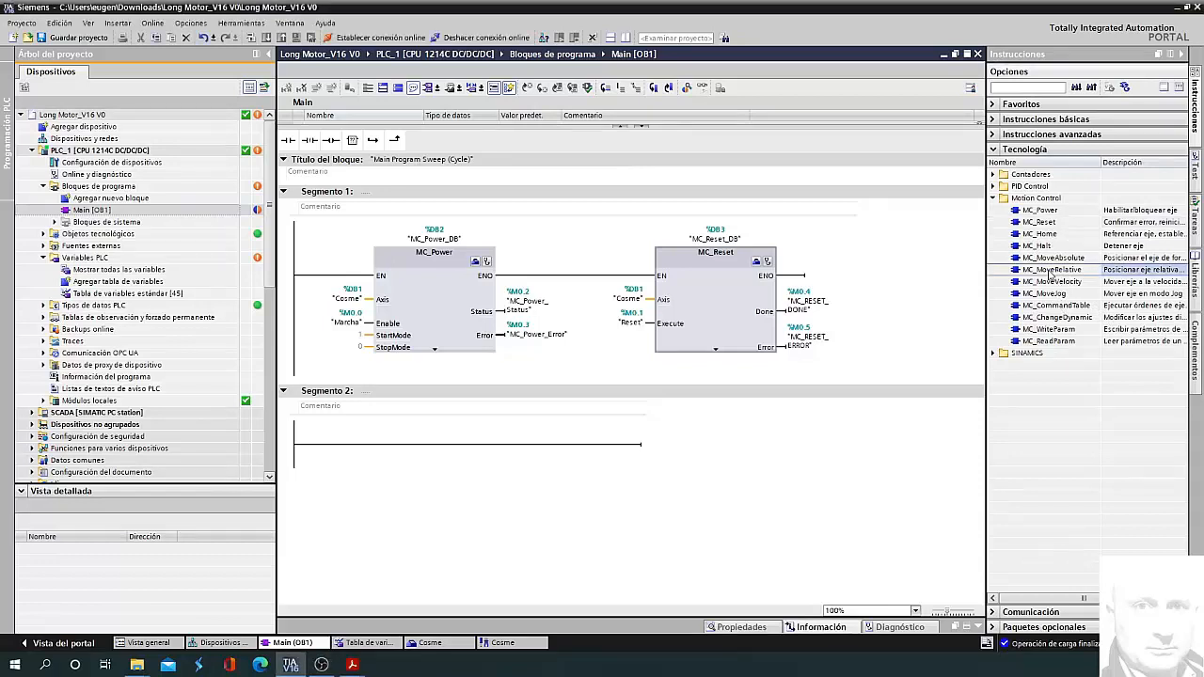
pyautogui.moveTo(1041, 274); pyautogui.dragTo(468, 446)
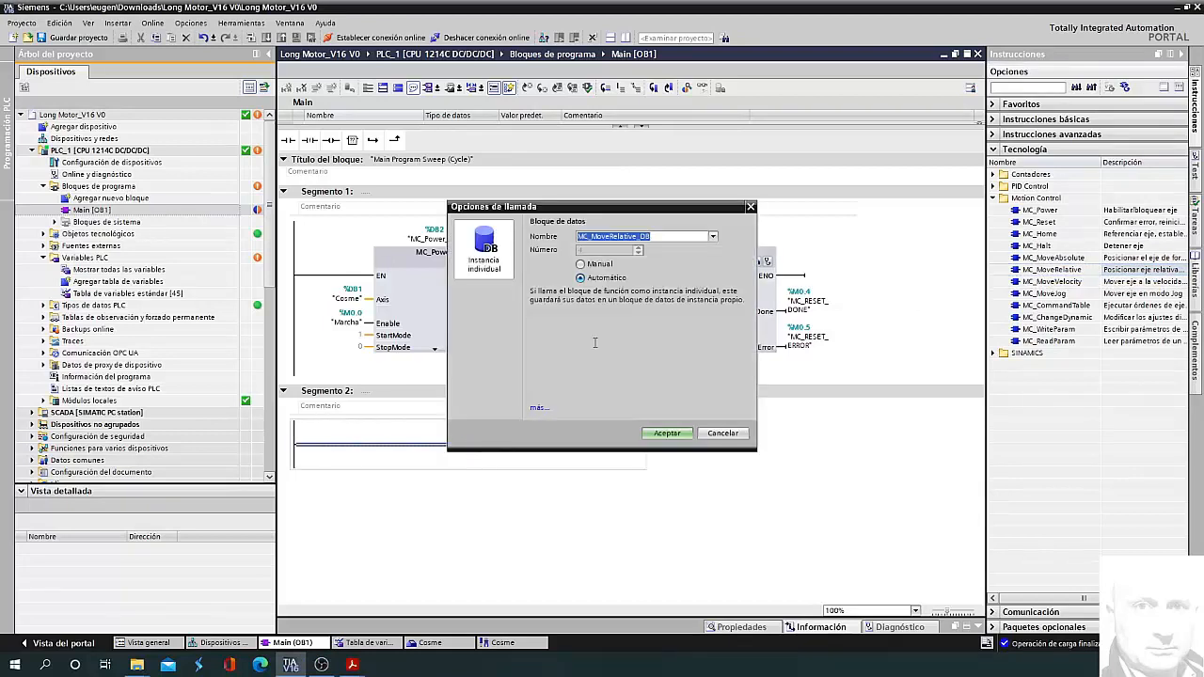
pyautogui.click(667, 433)
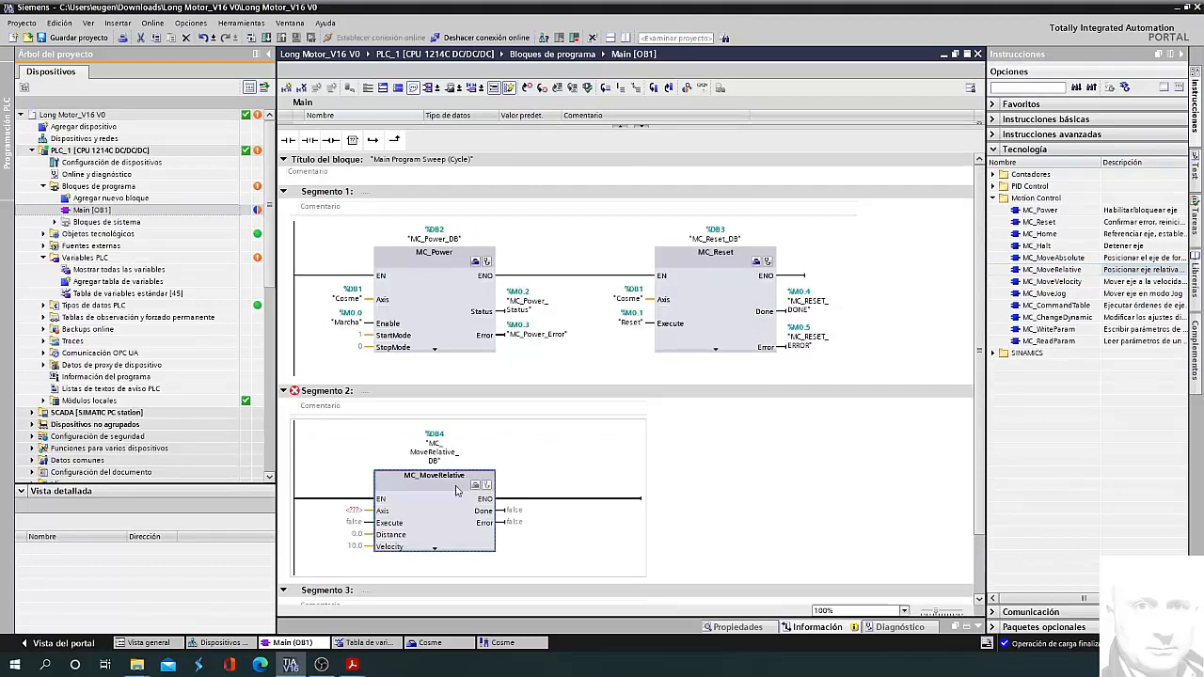
pyautogui.click(371, 514)
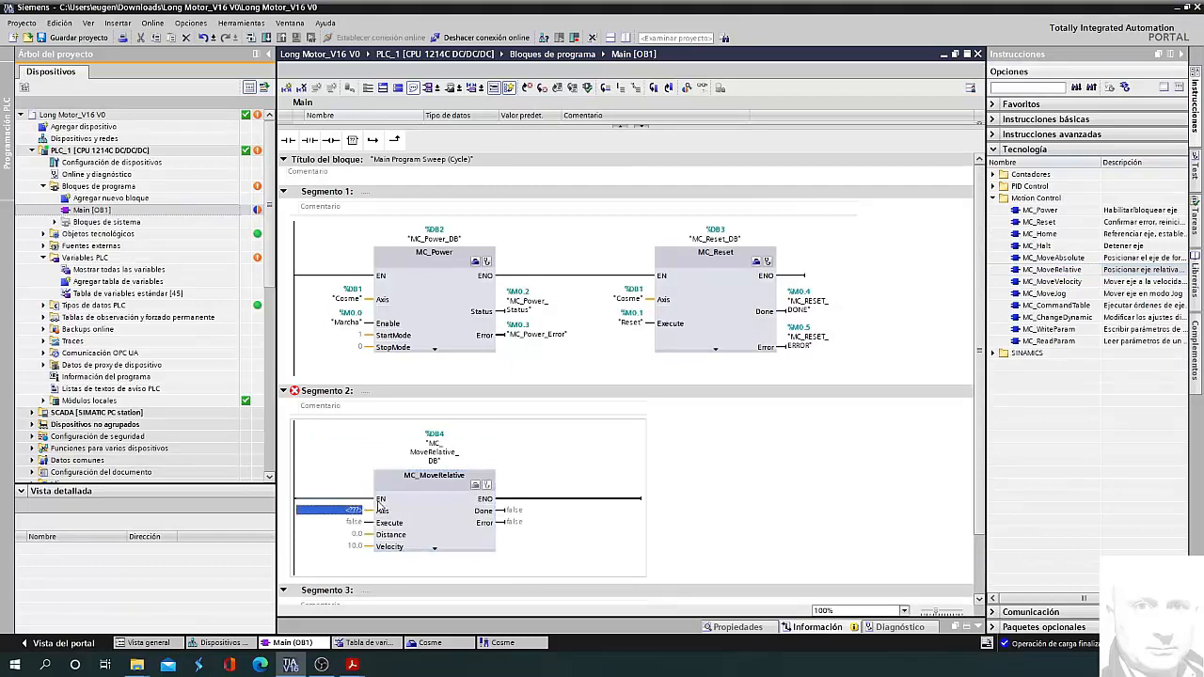
pyautogui.write('Cosme')
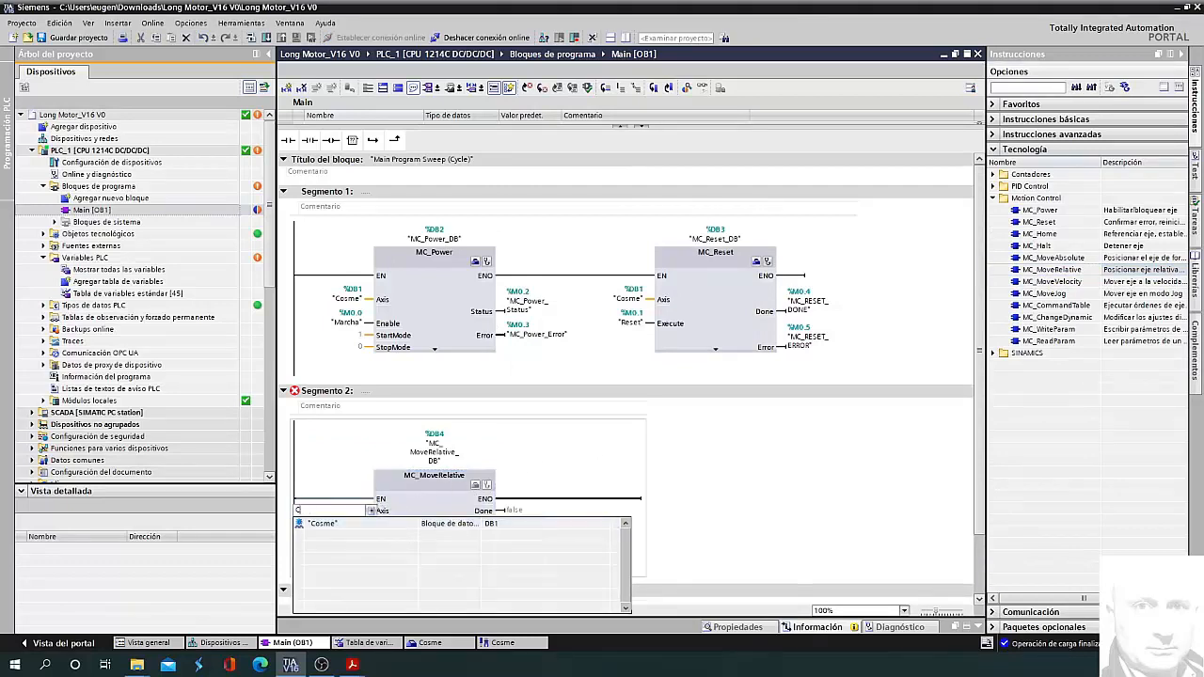
pyautogui.press('Return')
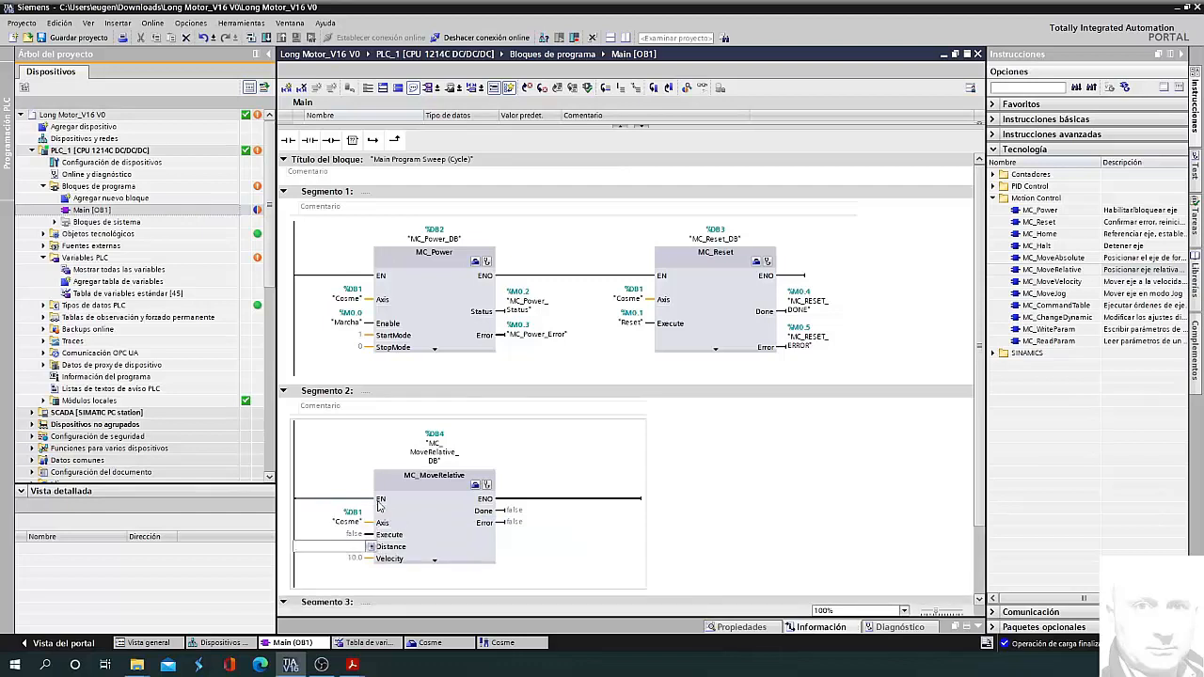
# - Assign the tags Distancia and Velocidad to the Distance and Velocity inputs of MC_MoveRelative
pyautogui.click(350, 535)
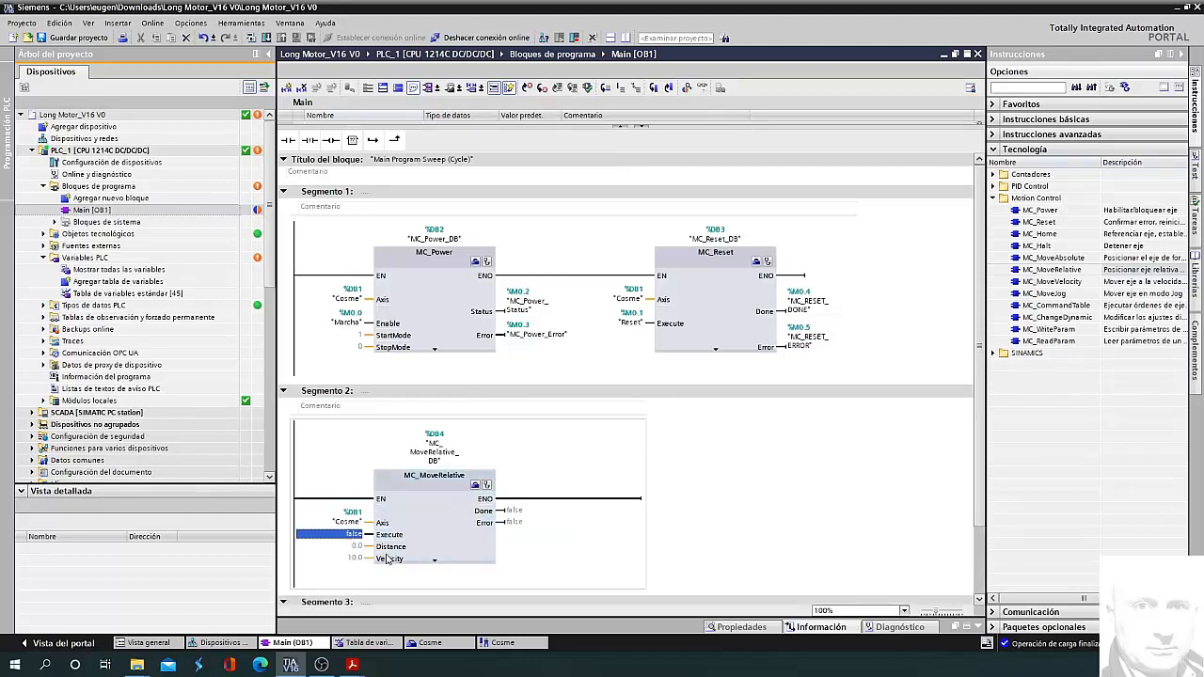
pyautogui.click(357, 548)
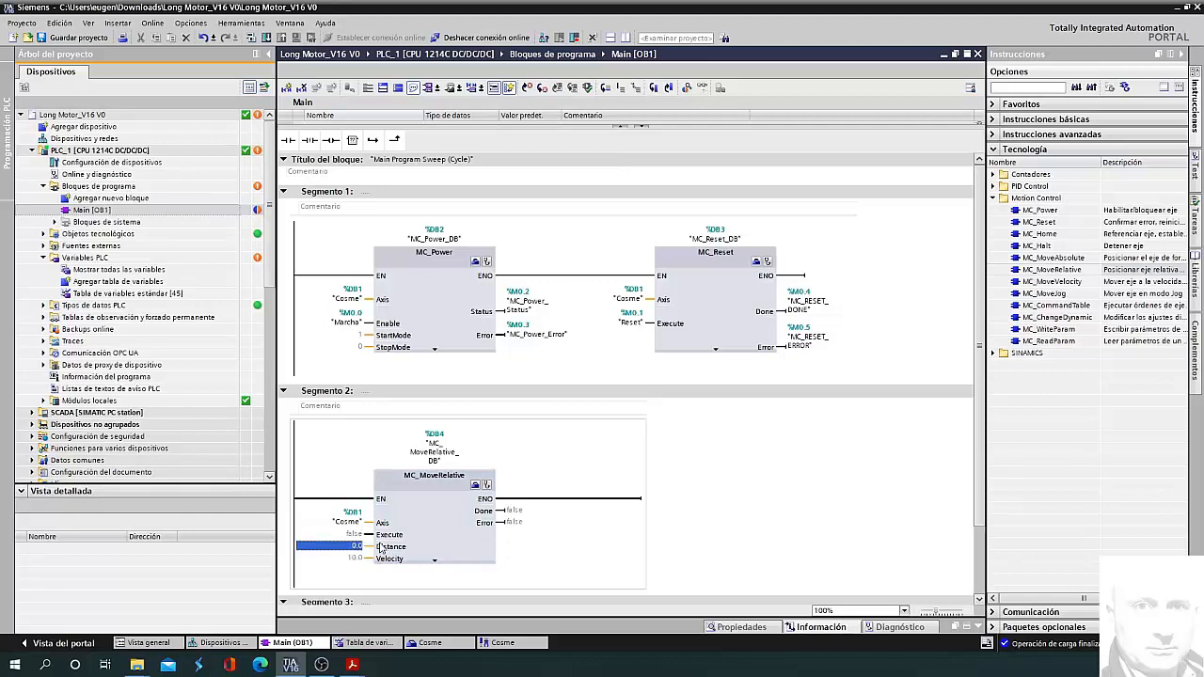
pyautogui.write('Distancia')
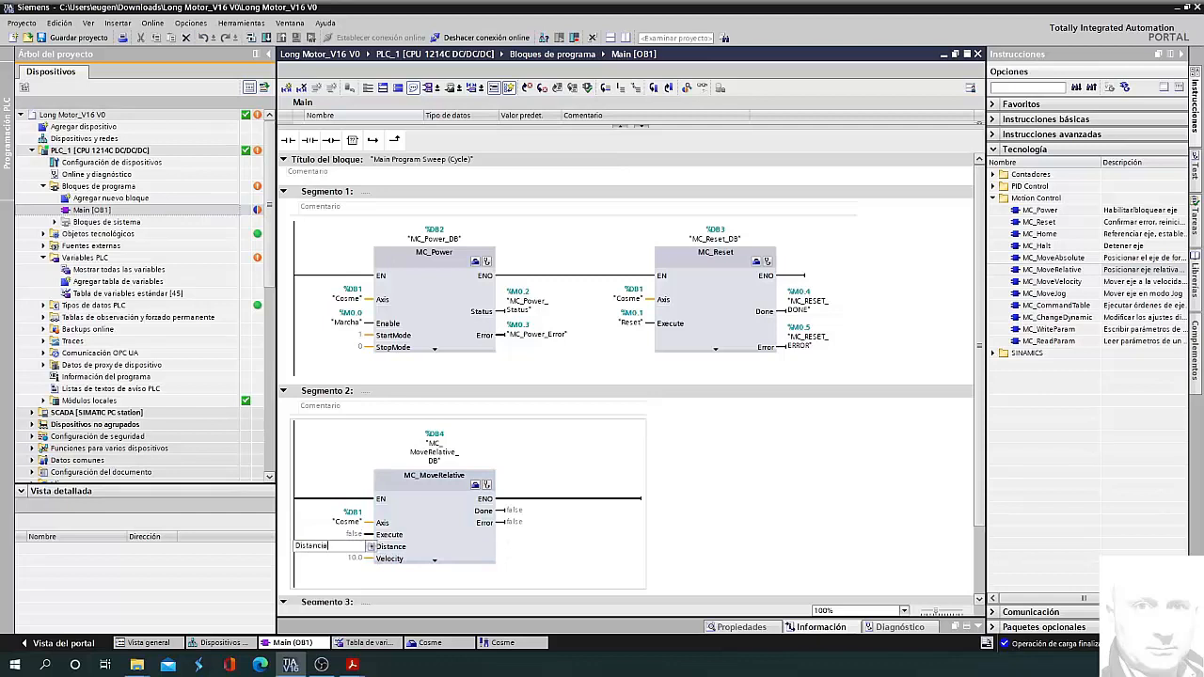
pyautogui.press('Return')
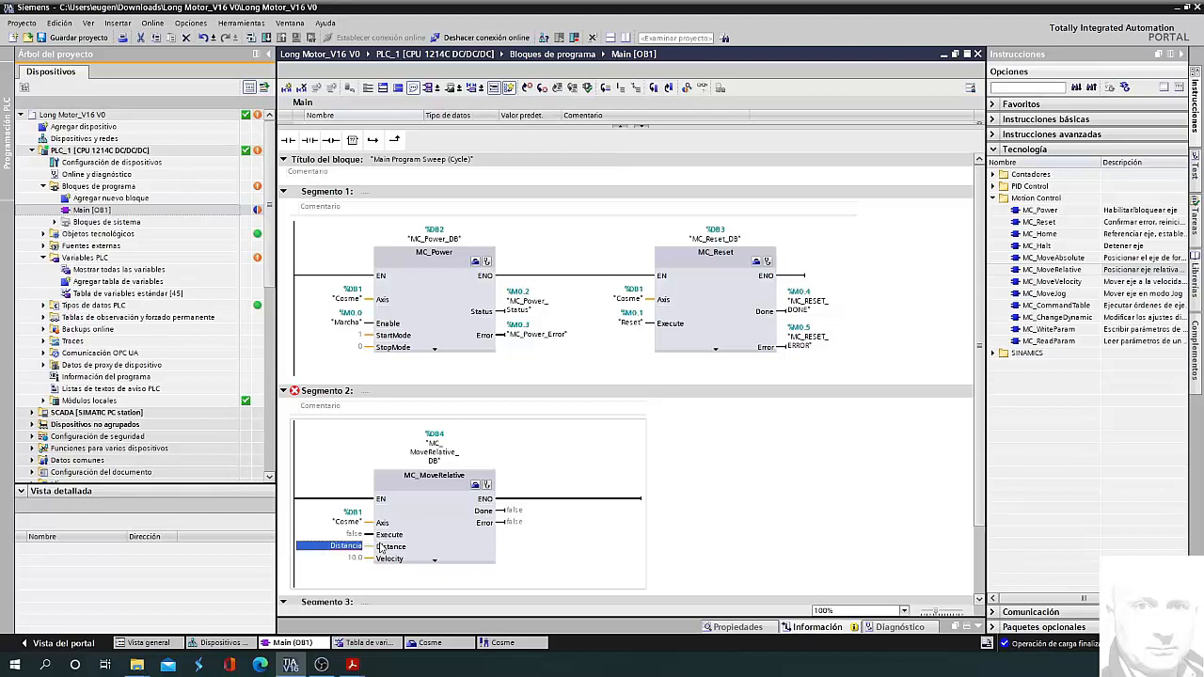
pyautogui.click(355, 559)
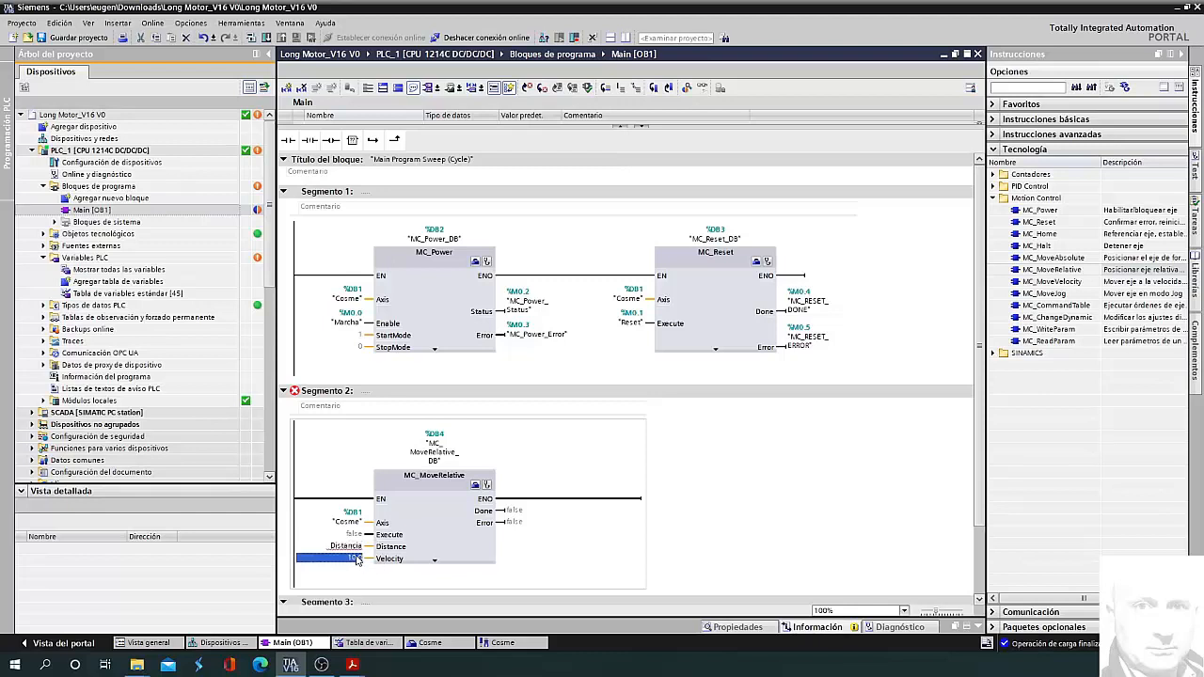
pyautogui.write('Ve')
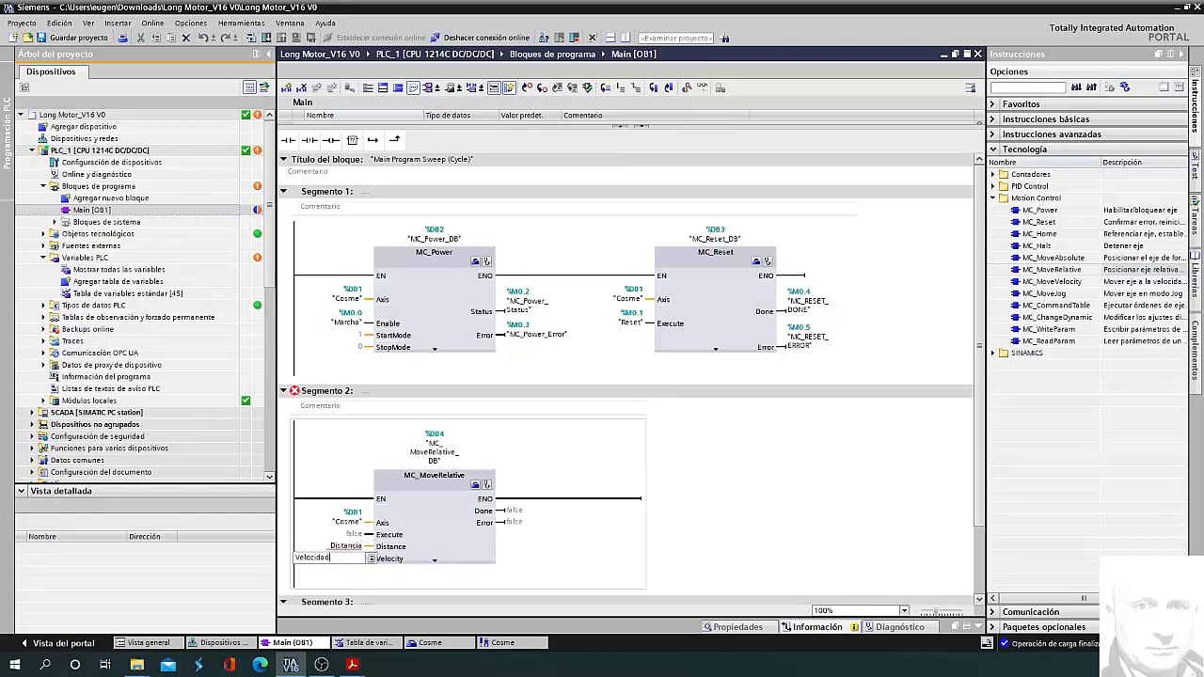
pyautogui.write('locidad')
pyautogui.press('Return')
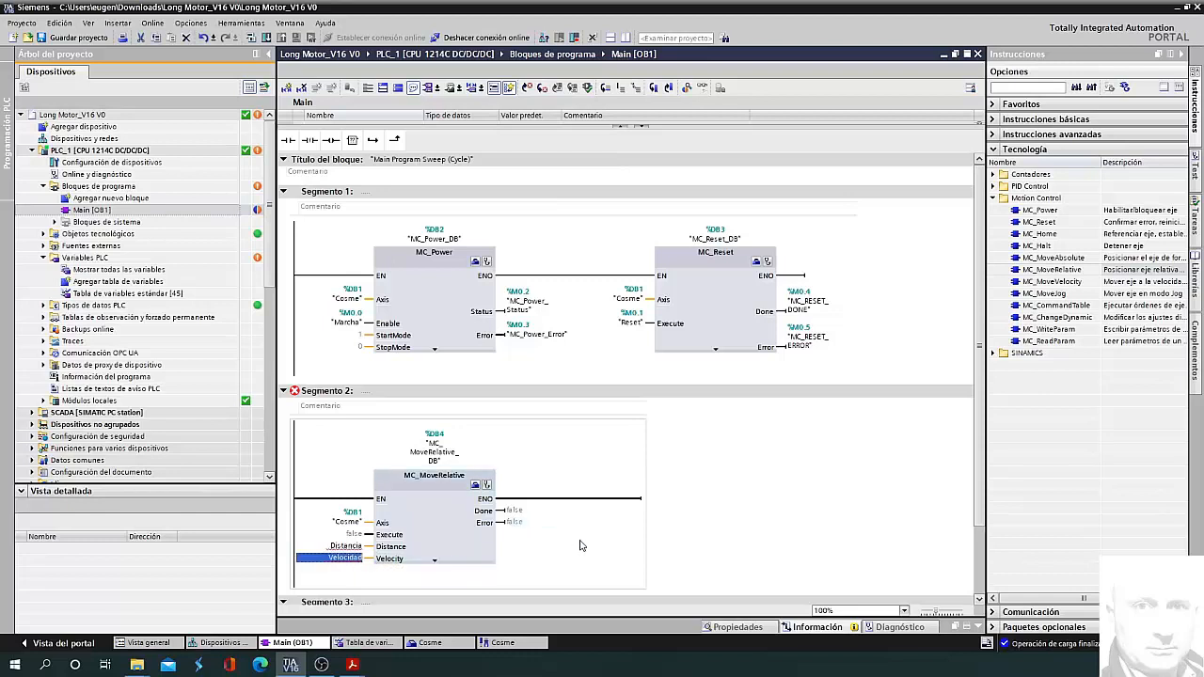
pyautogui.click(444, 551)
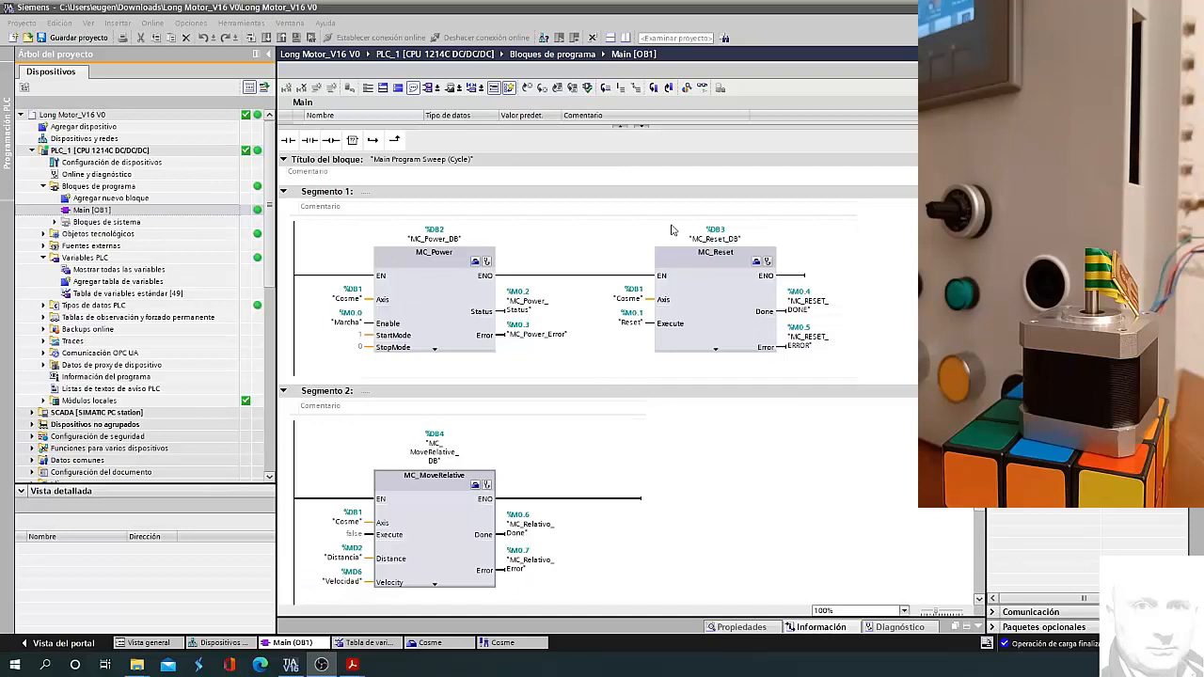
# - Turn on online monitoring of the Main [OB1] program
pyautogui.click(703, 90)
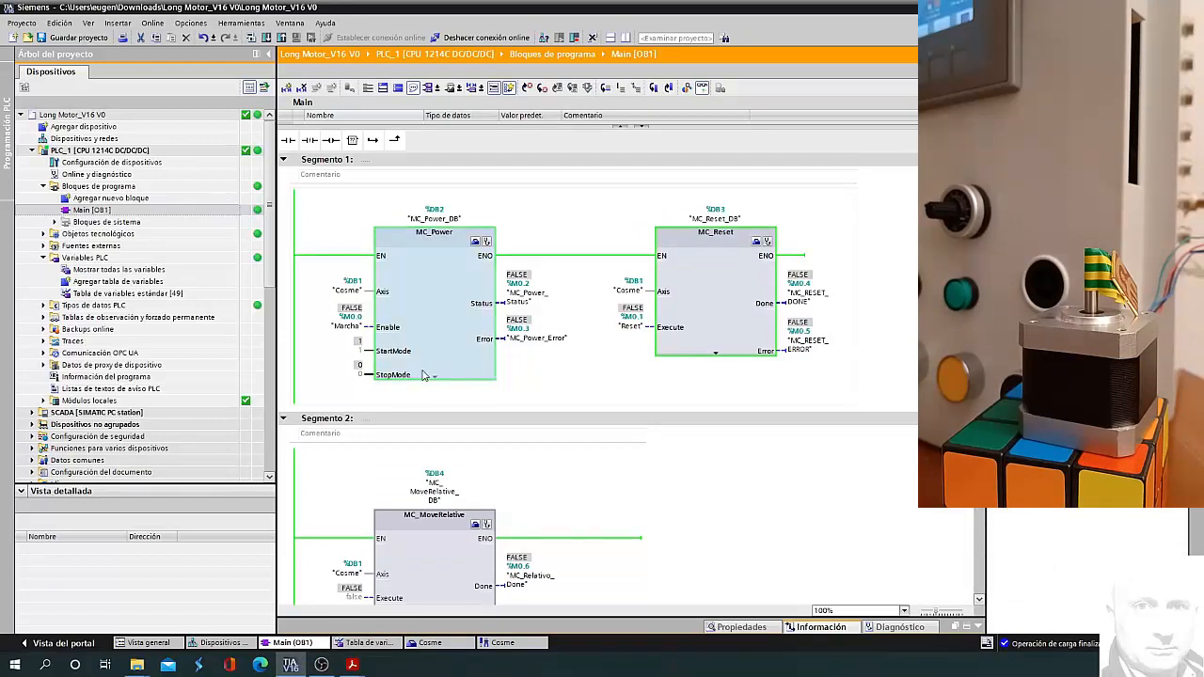
# - Modify the Marcha tag on the Enable input of MC_Power to 1 to power the axis
pyautogui.click(356, 329)
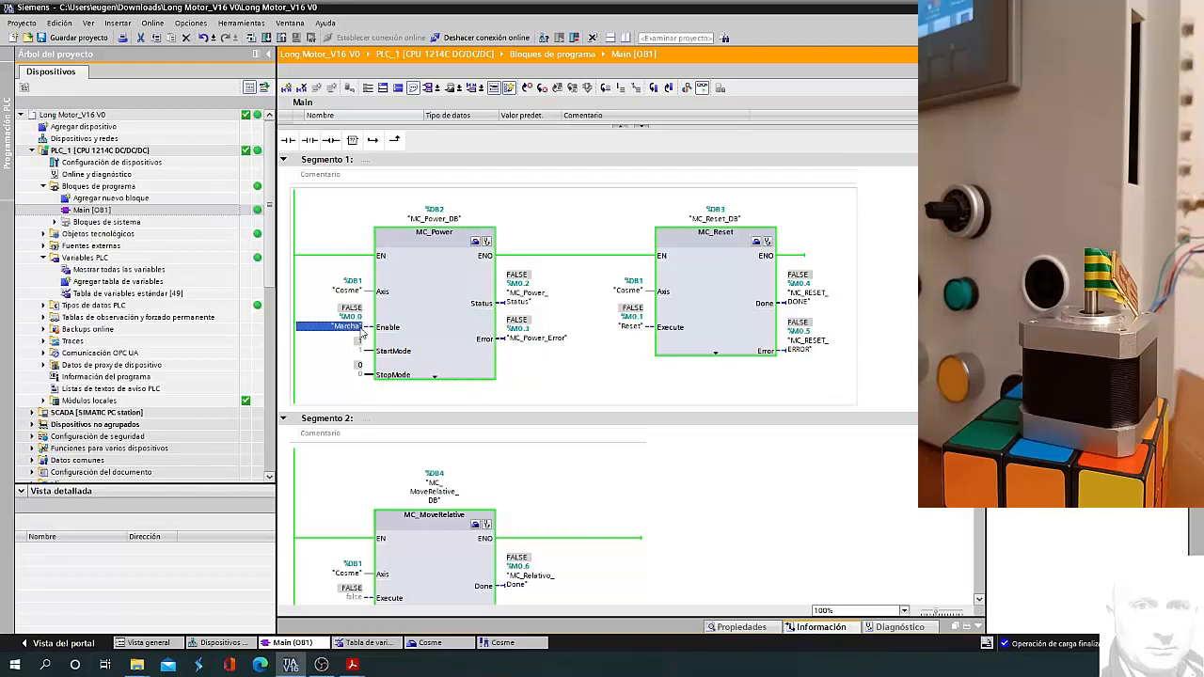
pyautogui.hotkey('ctrl', 'F2')
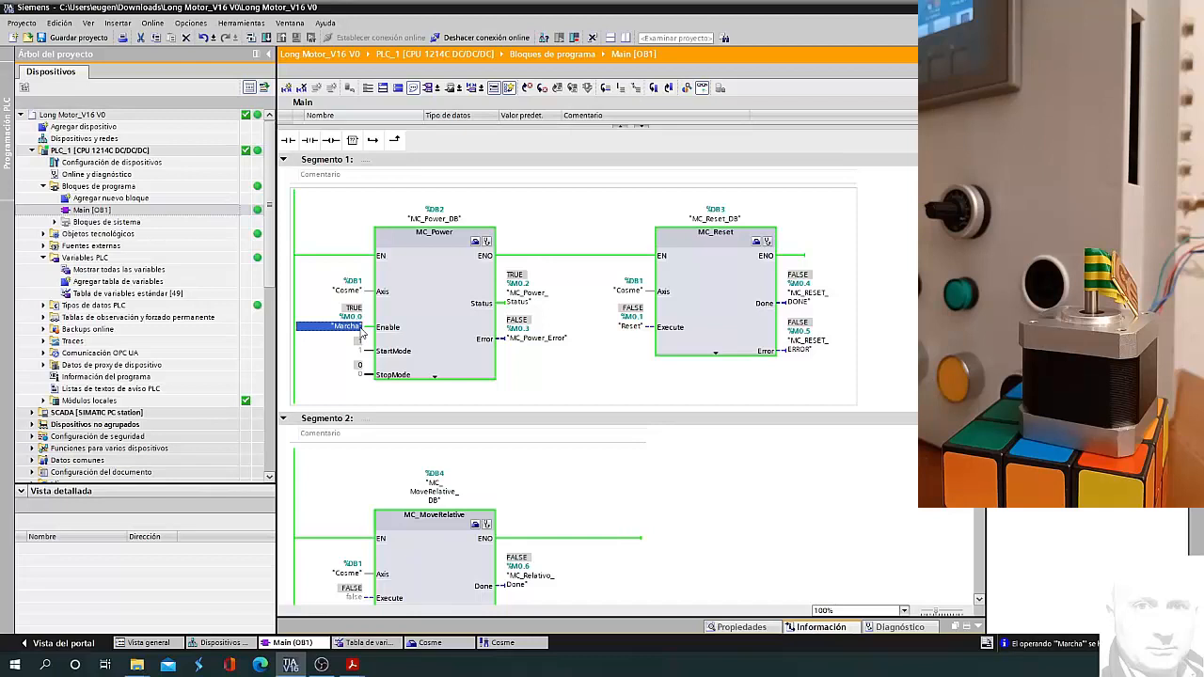
# - Modify the MC_MoveRelative operands online, setting Distancia to 200 and Velocidad to 300
pyautogui.scroll(-2, 640, 478)
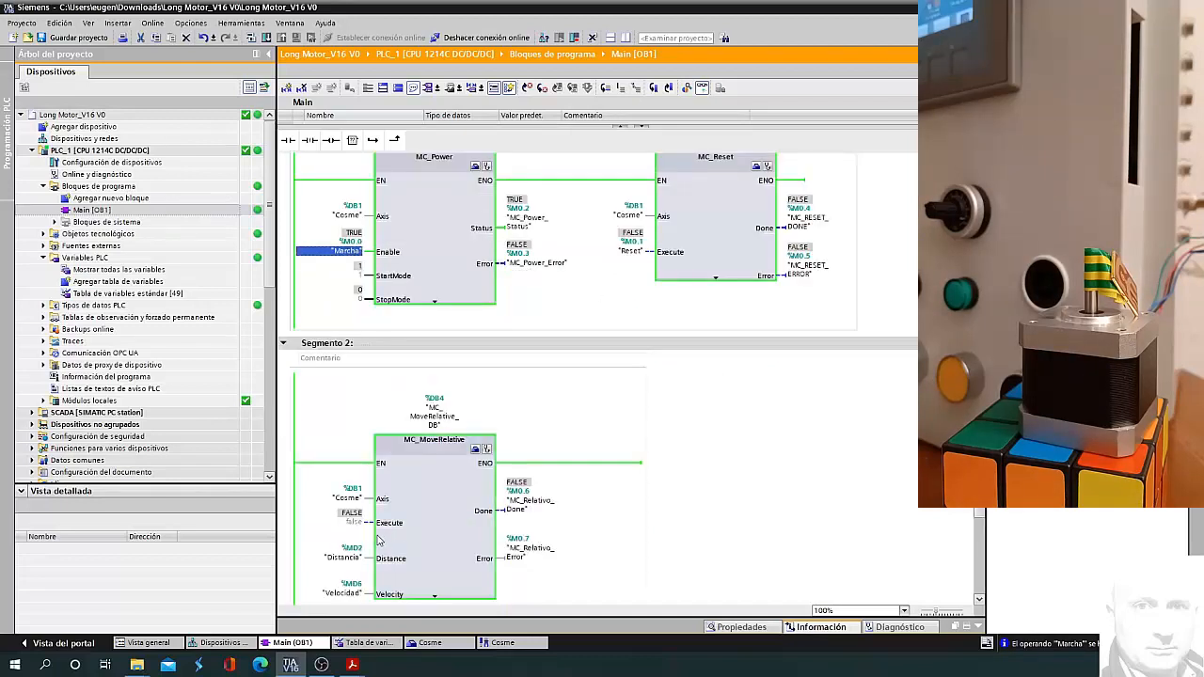
pyautogui.scroll(-2, 388, 532)
pyautogui.click(344, 484)
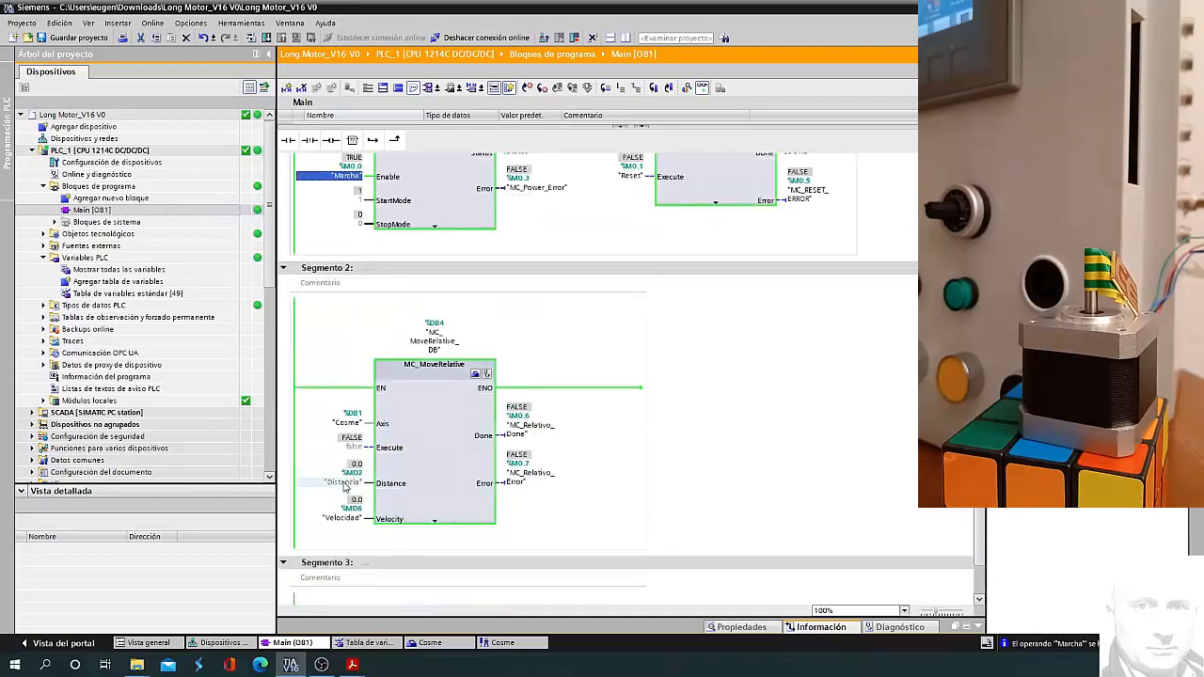
pyautogui.doubleClick(344, 485)
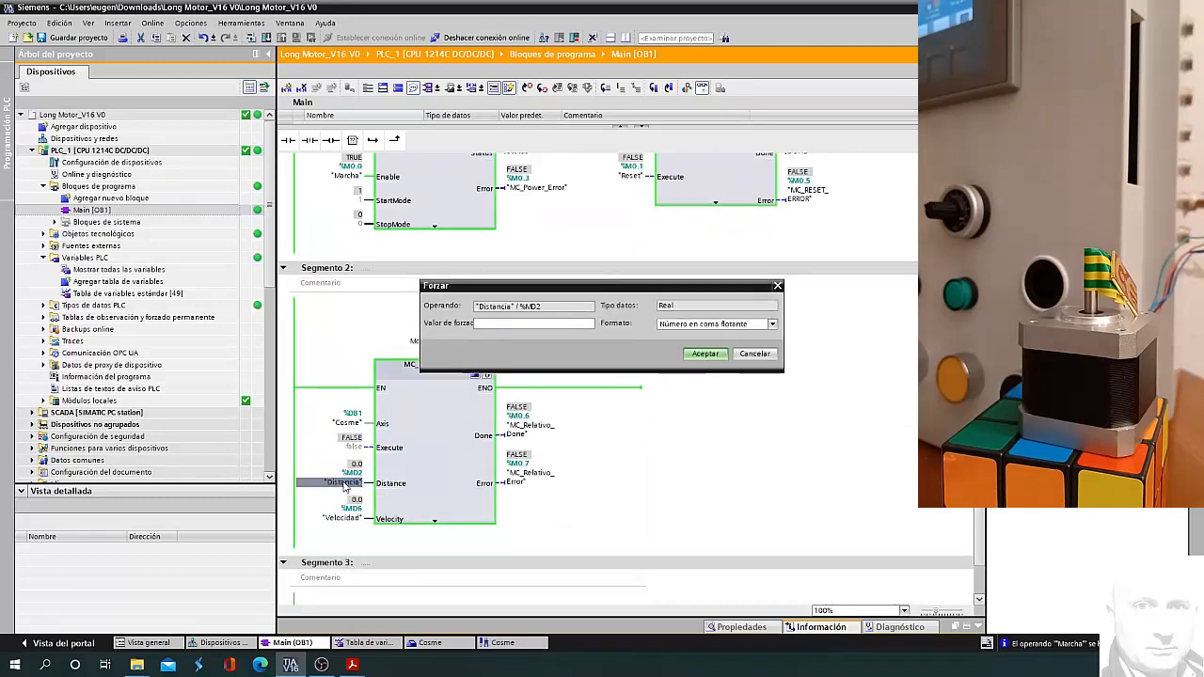
pyautogui.write('200')
pyautogui.click(705, 354)
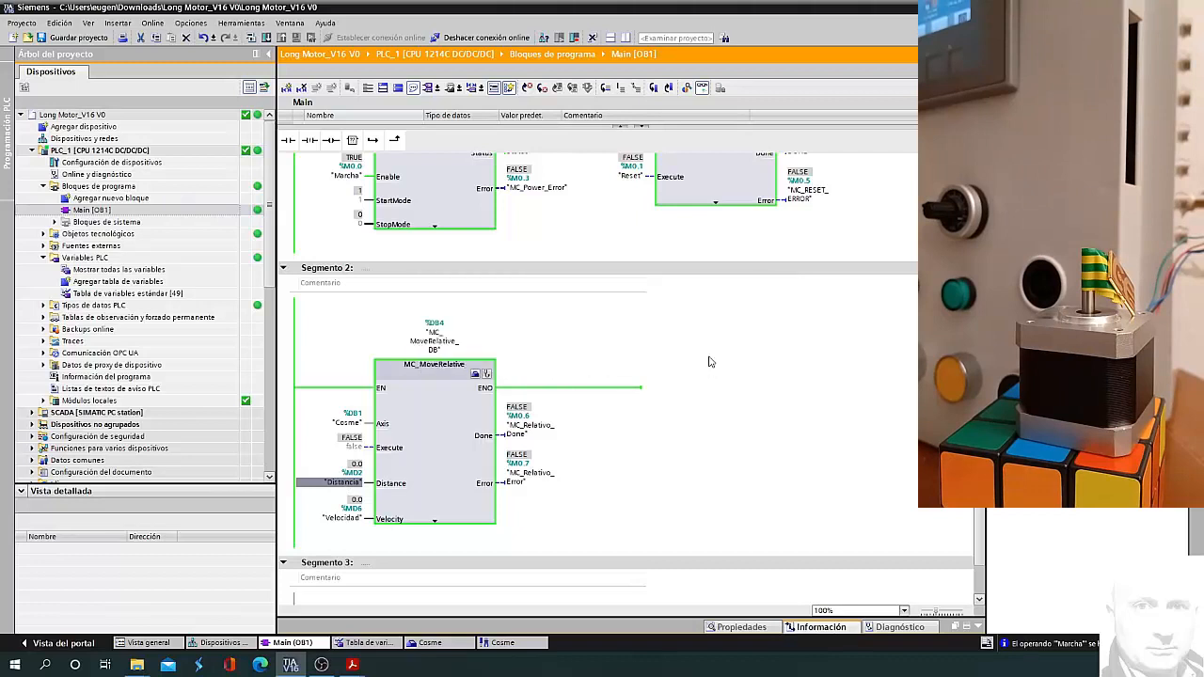
pyautogui.click(350, 520)
pyautogui.doubleClick(353, 523)
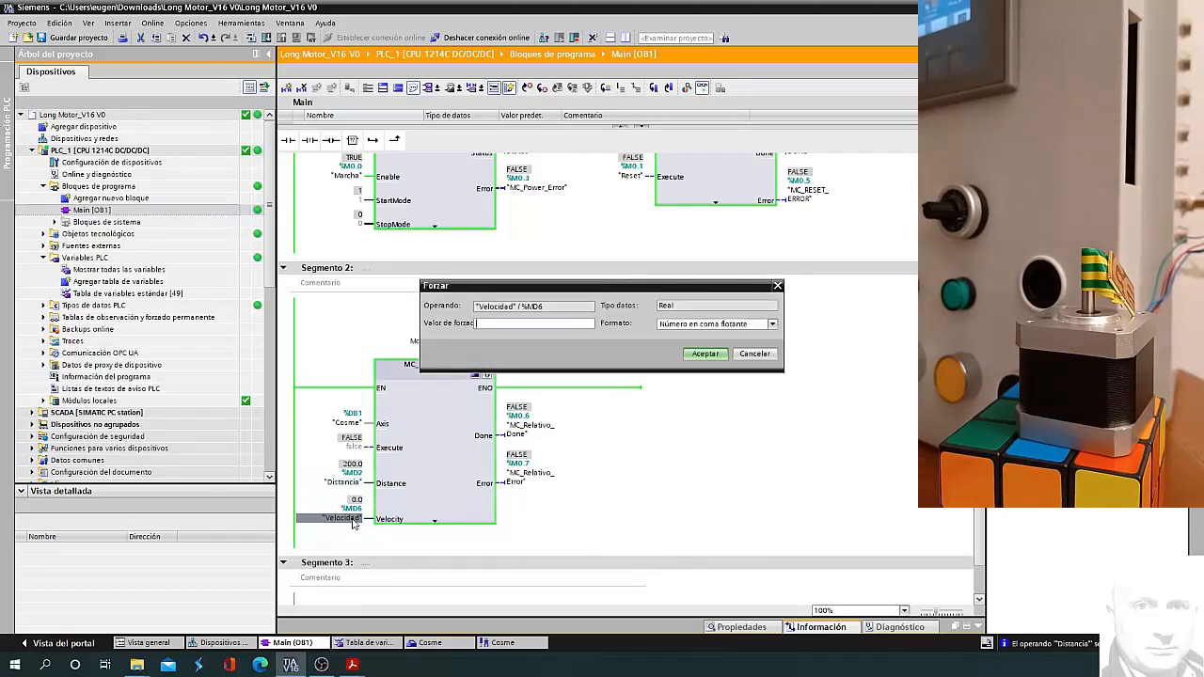
pyautogui.write('300')
pyautogui.click(706, 353)
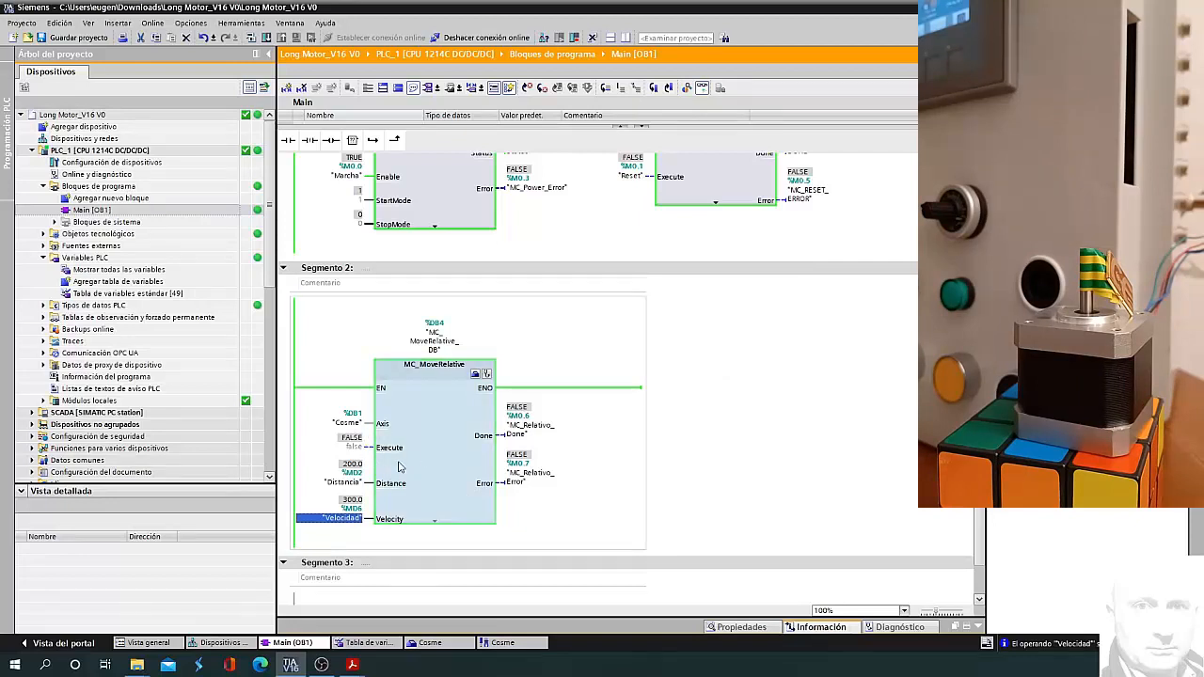
# - Assign a new tag named Ejecuta_RElativo to the Execute input of MC_MoveRelative
pyautogui.click(365, 448)
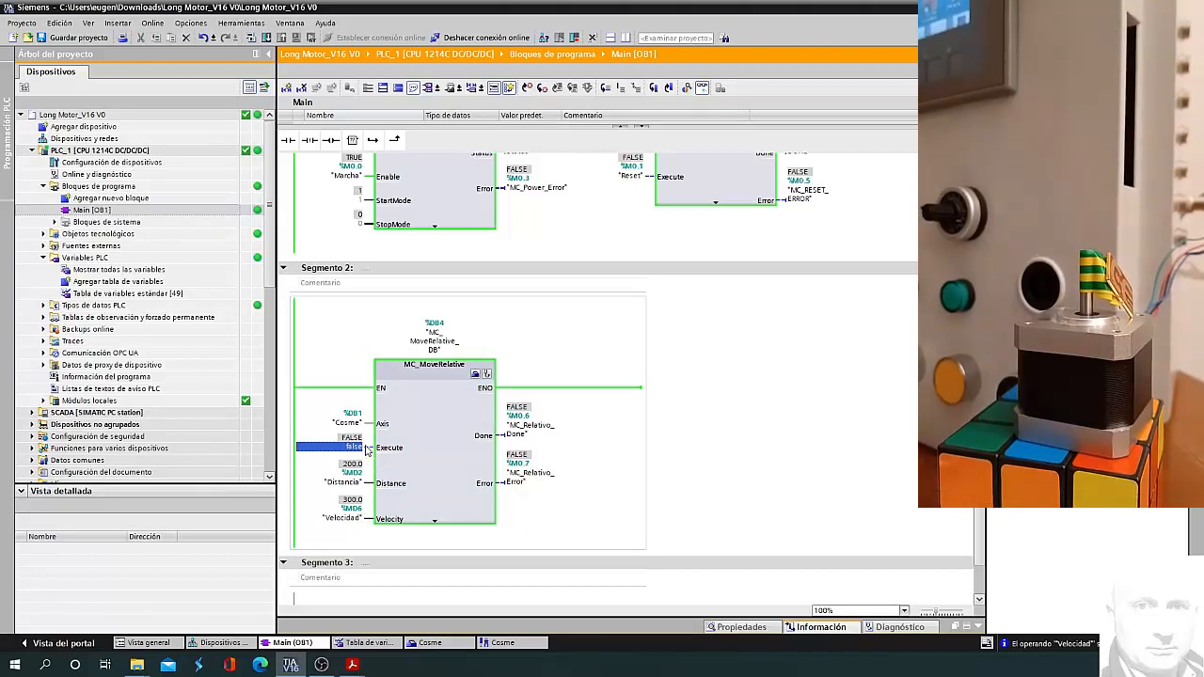
pyautogui.click(469, 473)
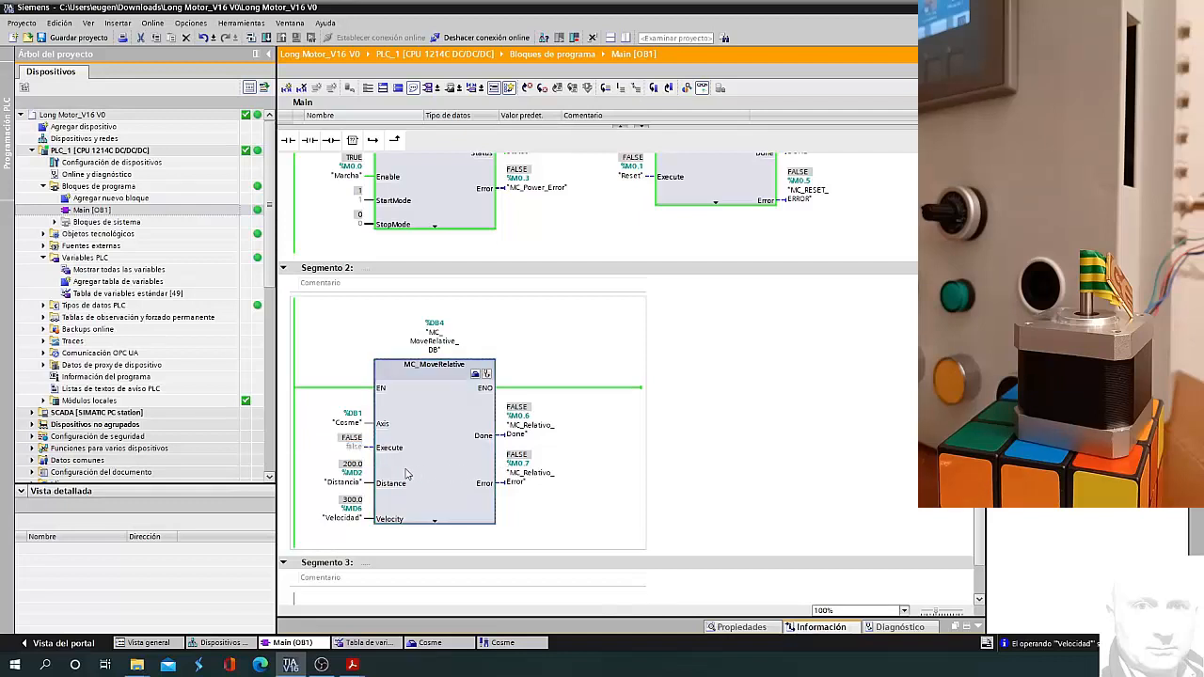
pyautogui.click(356, 452)
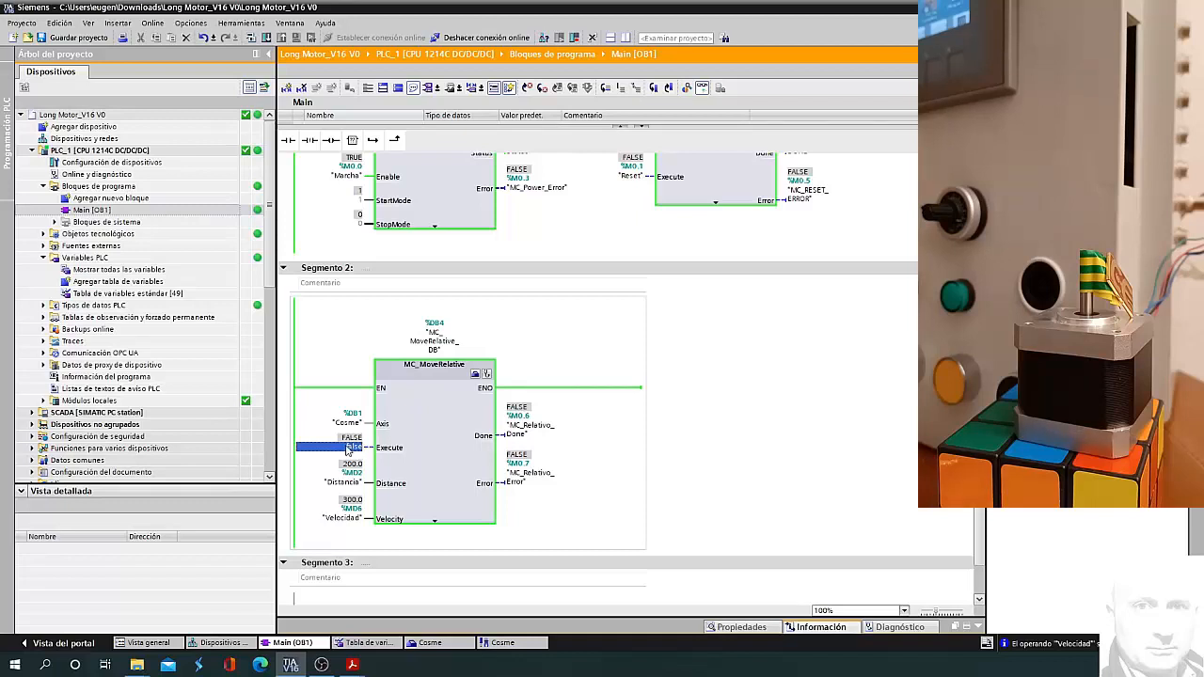
pyautogui.write('E')
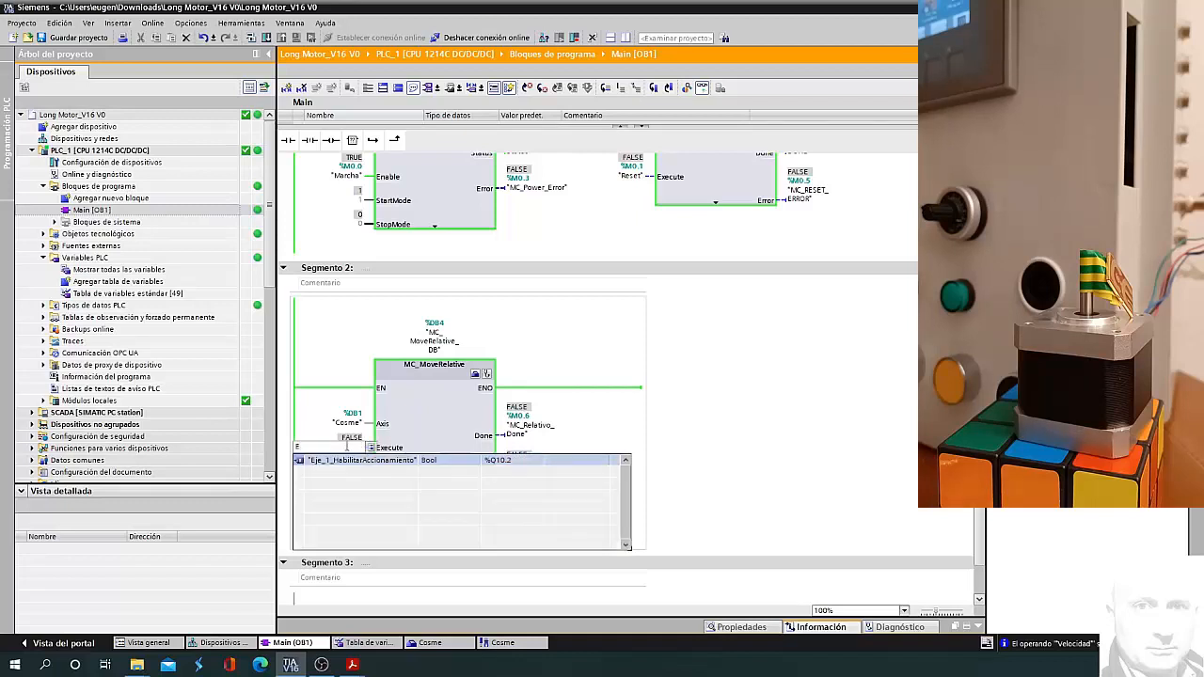
pyautogui.write('jecu')
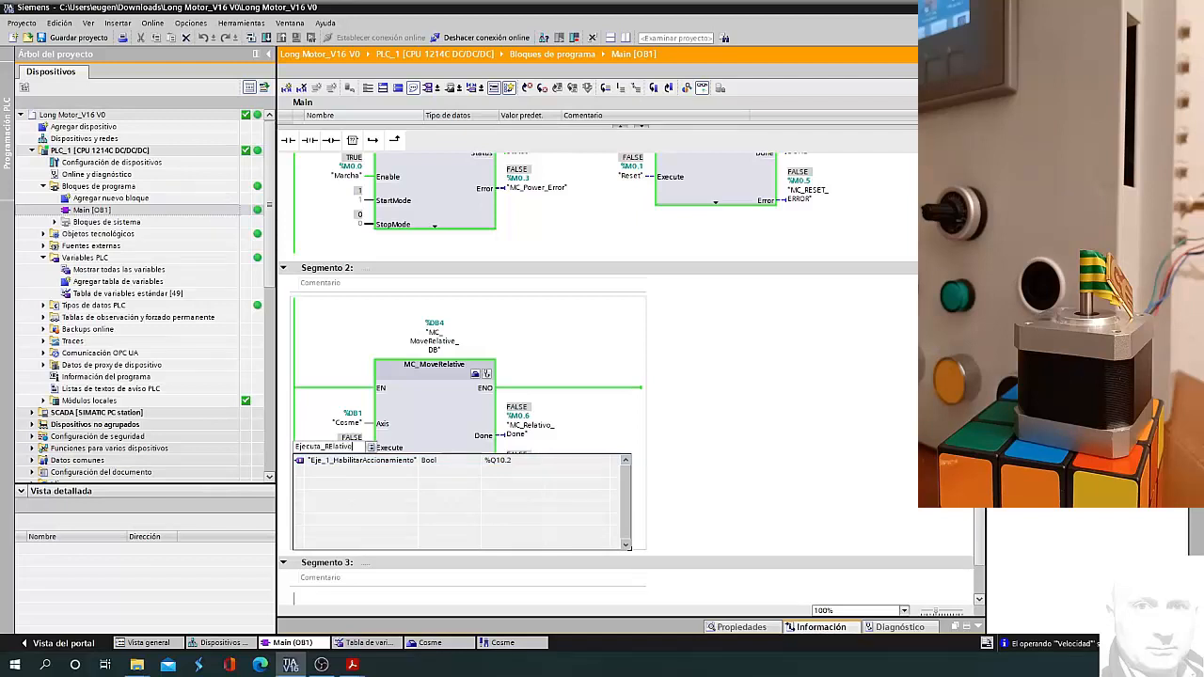
pyautogui.write('ta_RElativo')
pyautogui.press('Return')
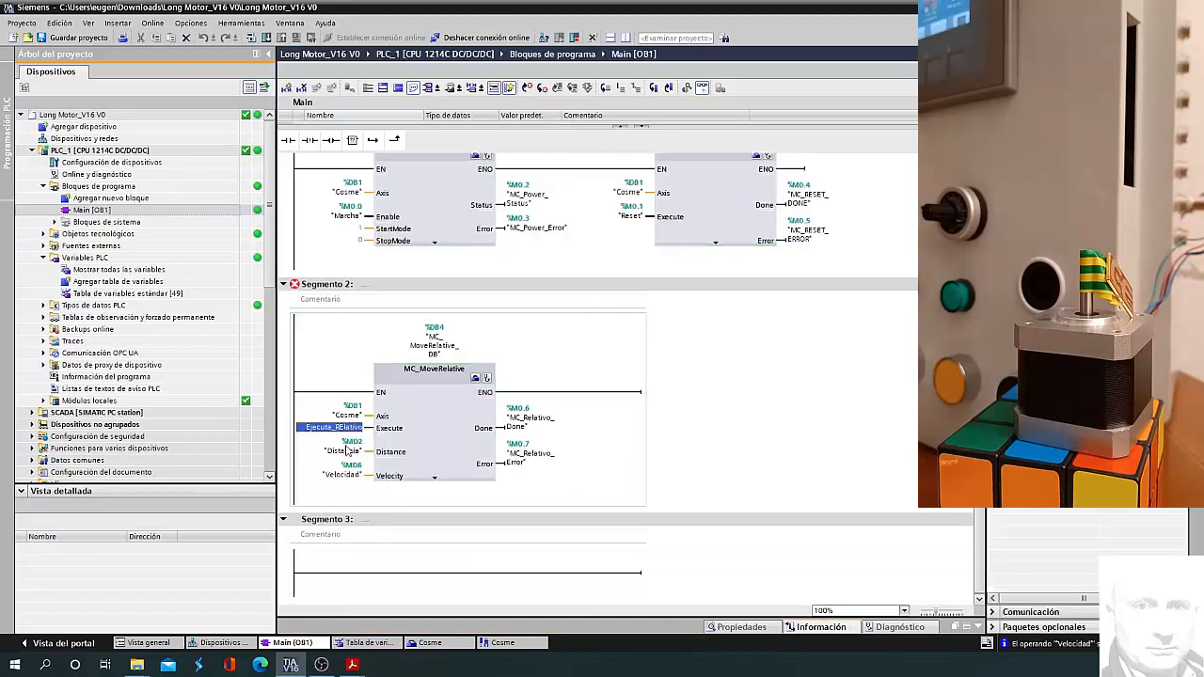
# - Define the Ejecuta_RElativo tag as a Bool in Global Memory at address %M1.0
pyautogui.rightClick(347, 427)
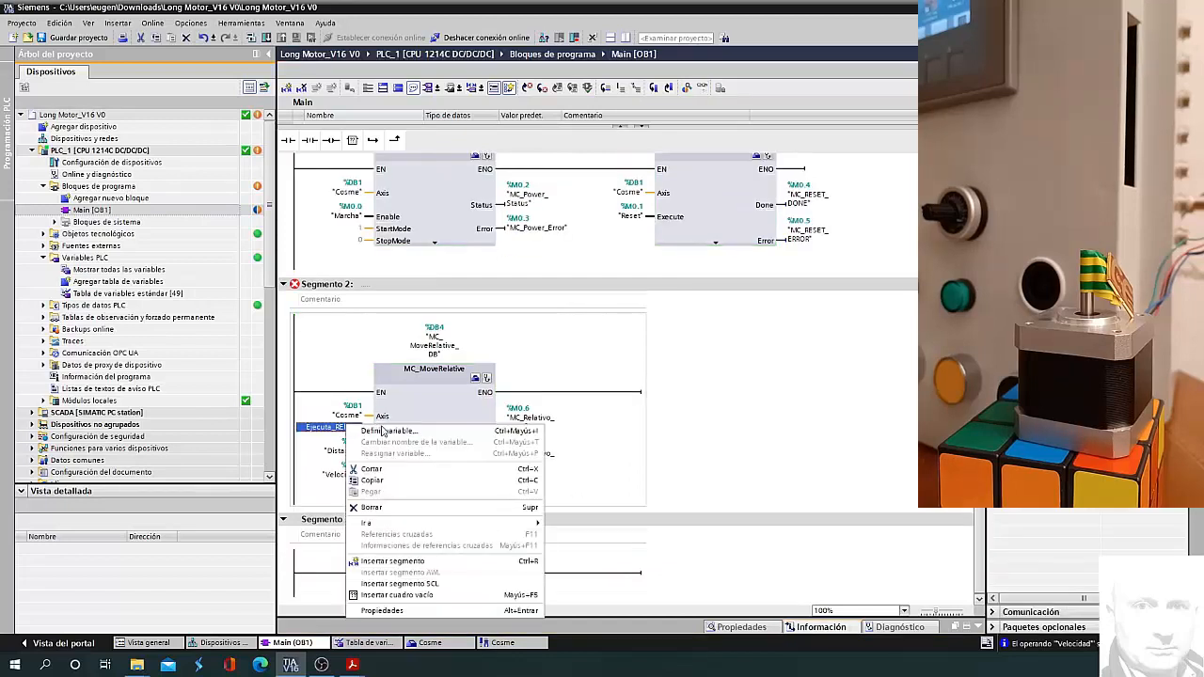
pyautogui.click(386, 431)
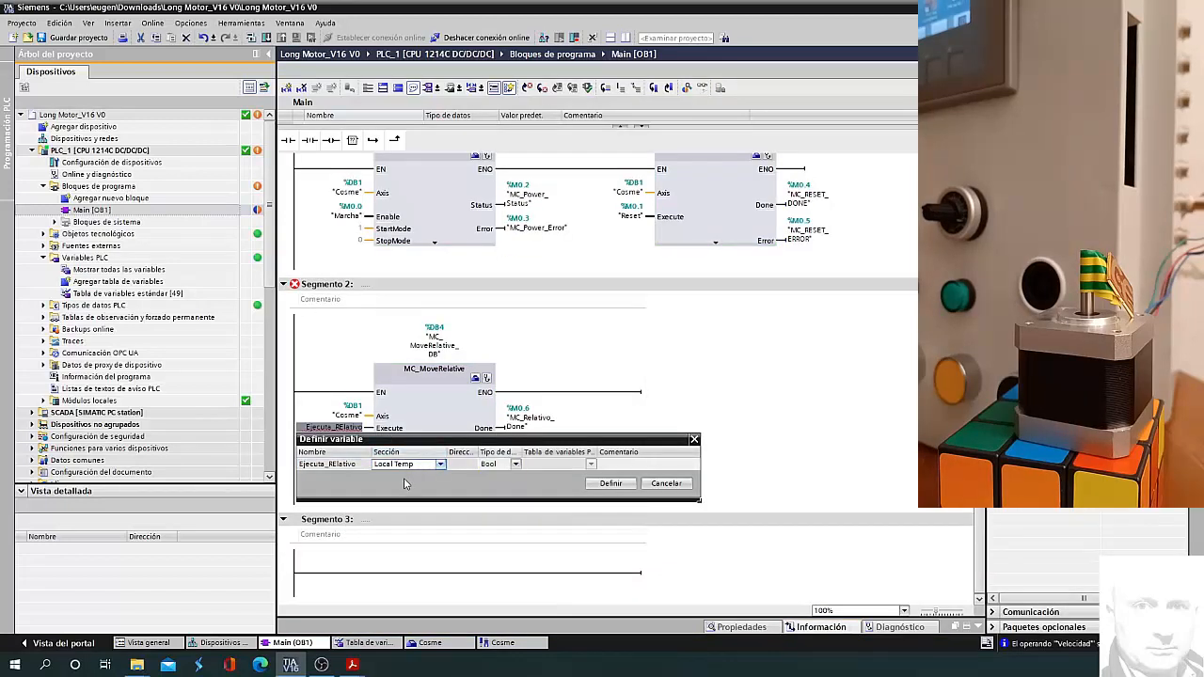
pyautogui.click(417, 465)
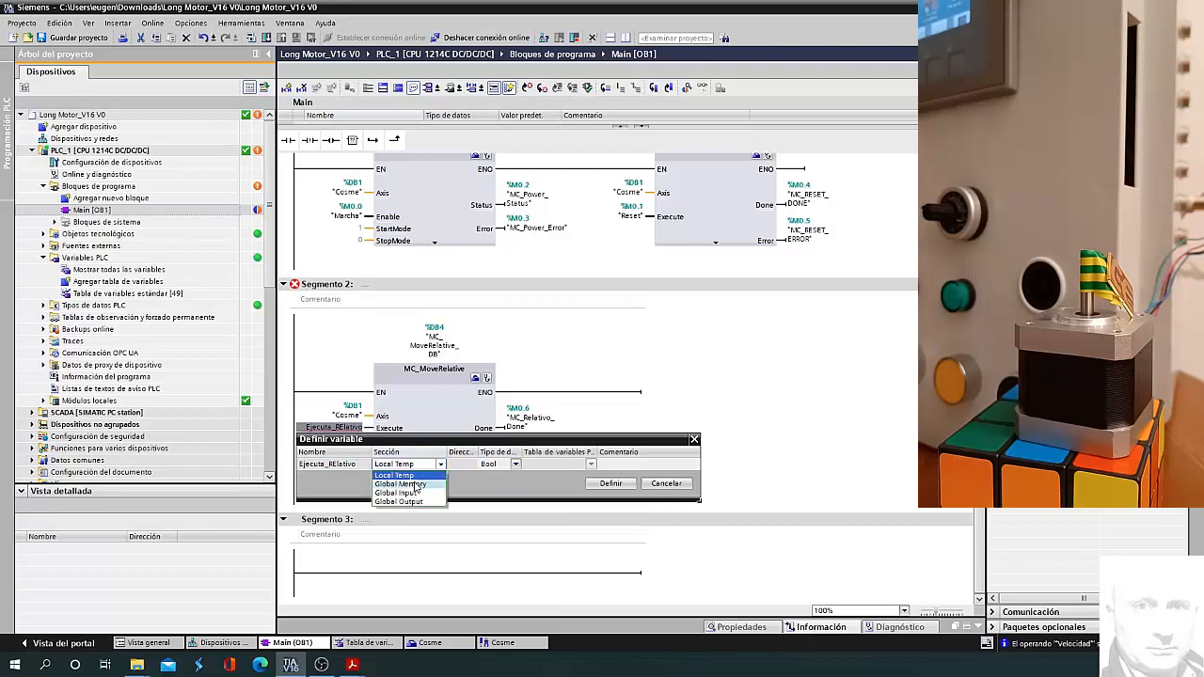
pyautogui.click(427, 485)
pyautogui.click(613, 484)
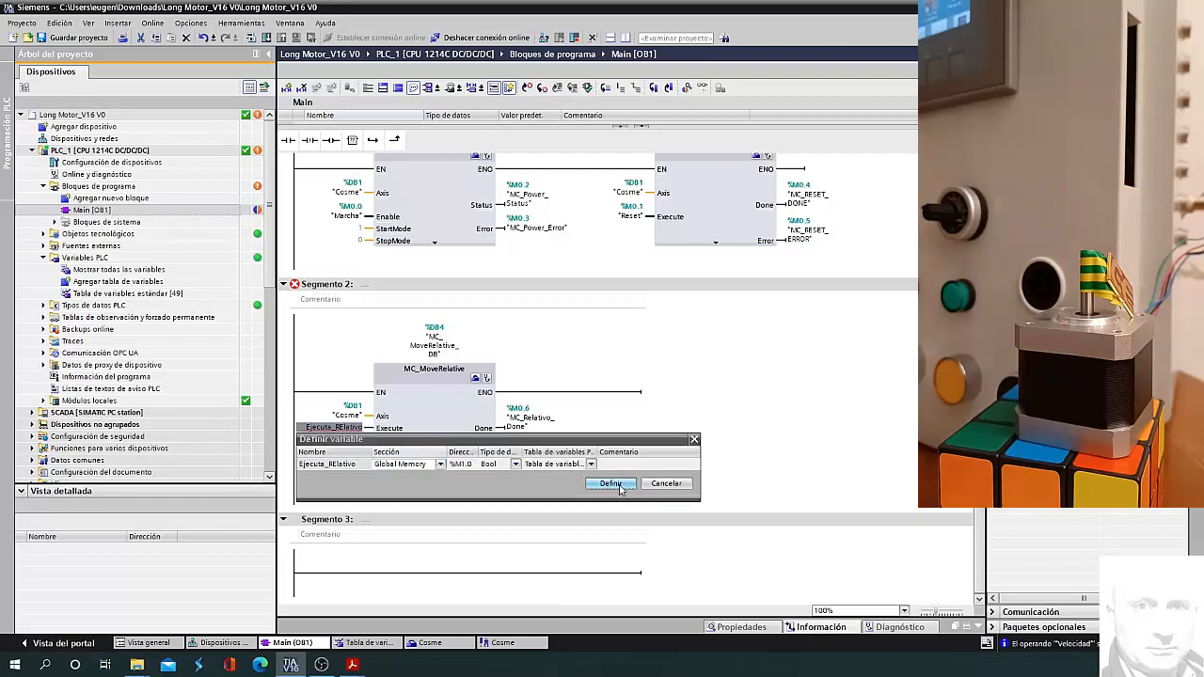
# - Download the changed program to PLC_1 and turn on online monitoring of Main again
pyautogui.click(267, 38)
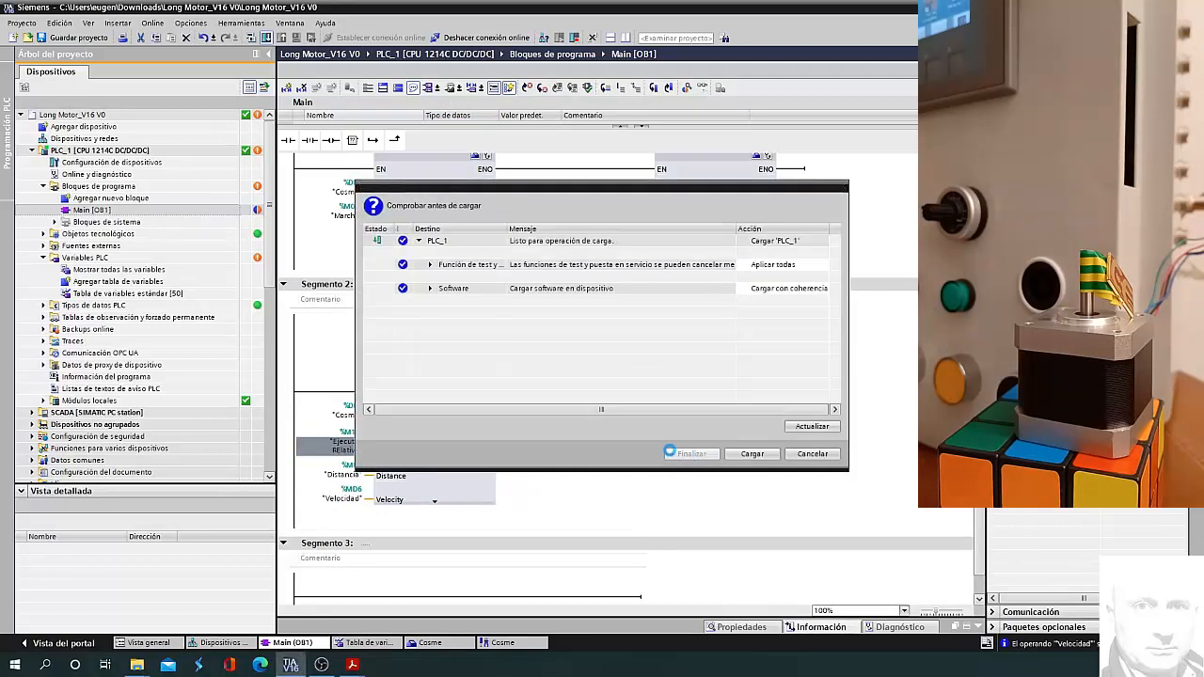
pyautogui.click(752, 454)
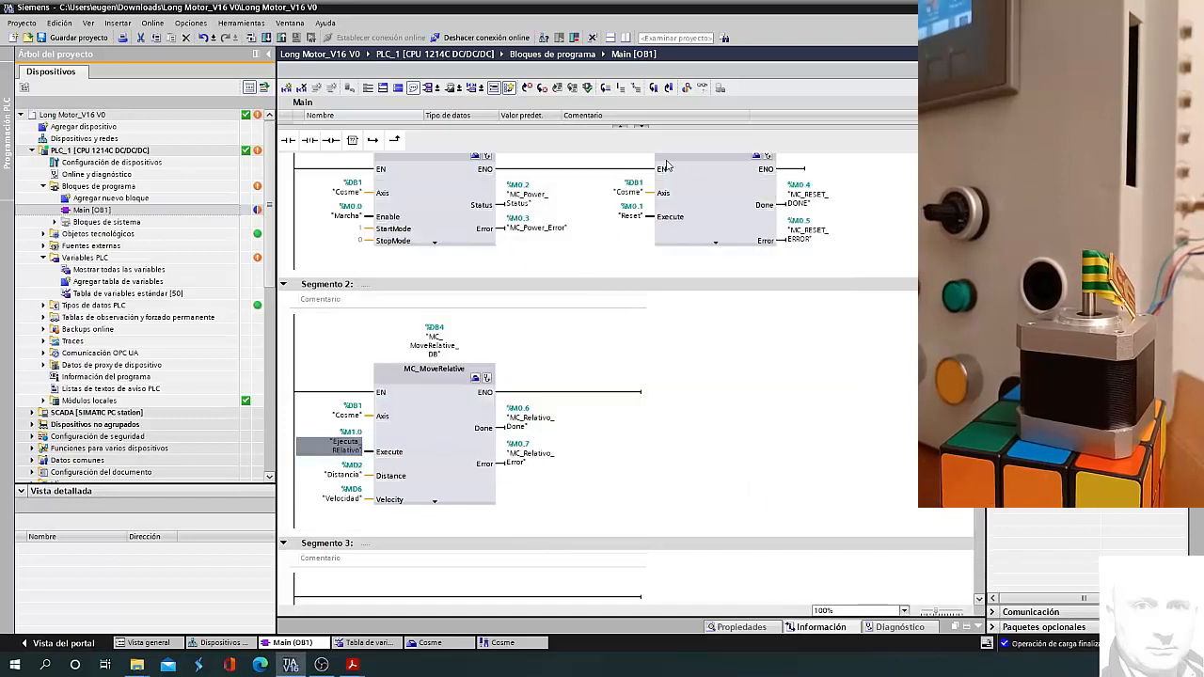
pyautogui.click(691, 94)
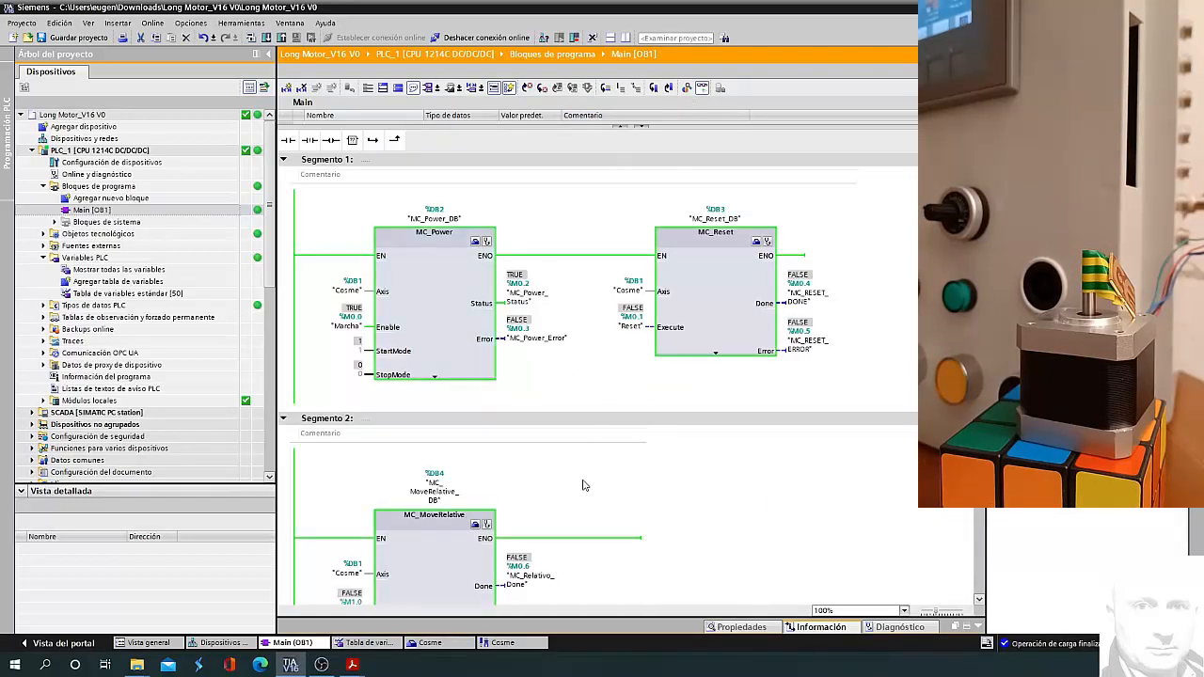
# - Try to start the relative move by modifying Ejecuta_RElativo to 1 and back to 0, twice
pyautogui.scroll(-4, 594, 433)
pyautogui.scroll(2, 559, 269)
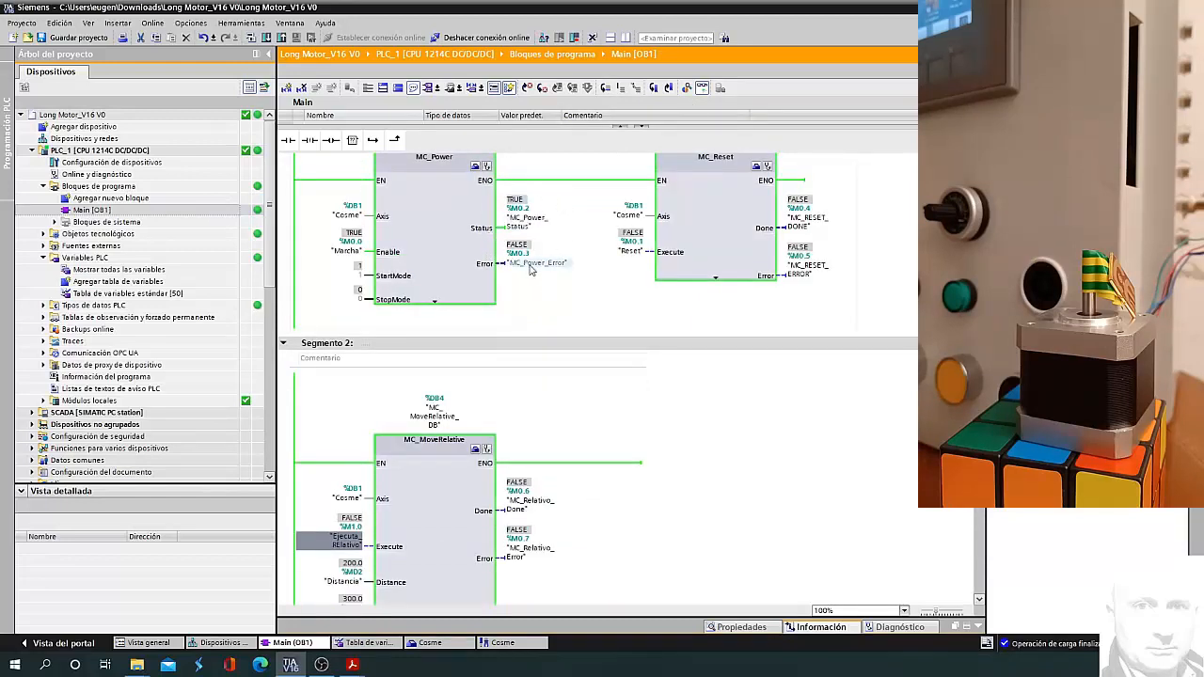
pyautogui.scroll(-2, 661, 450)
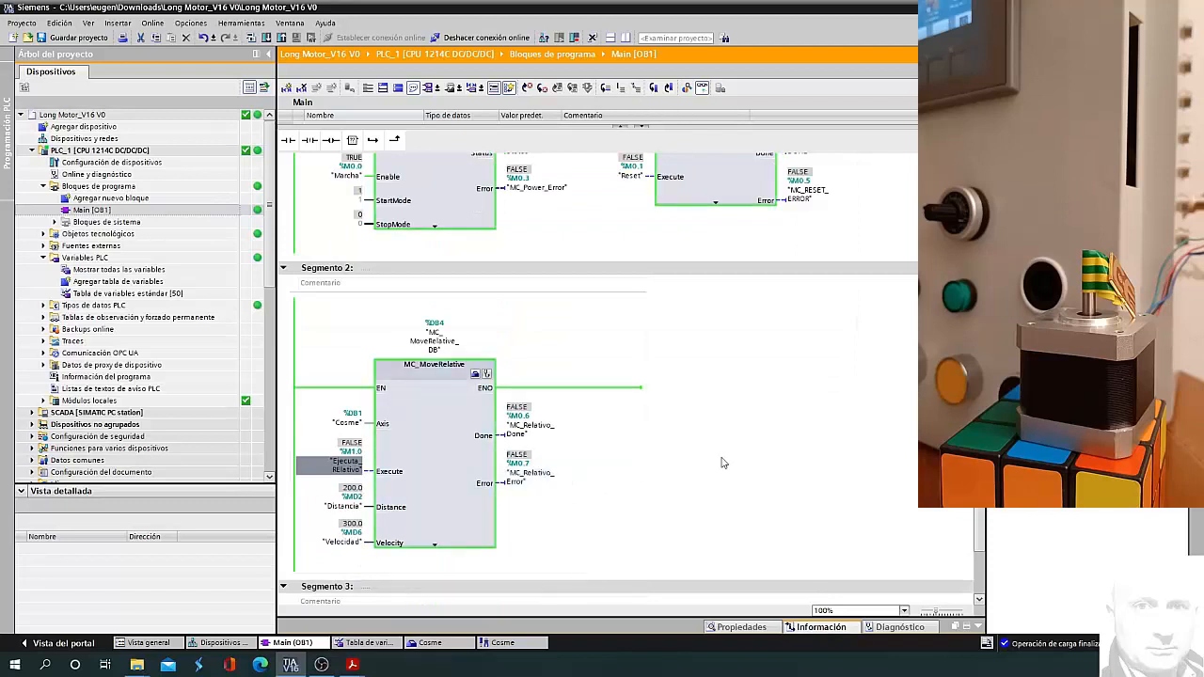
pyautogui.click(345, 467)
pyautogui.hotkey('ctrl', 'F2')
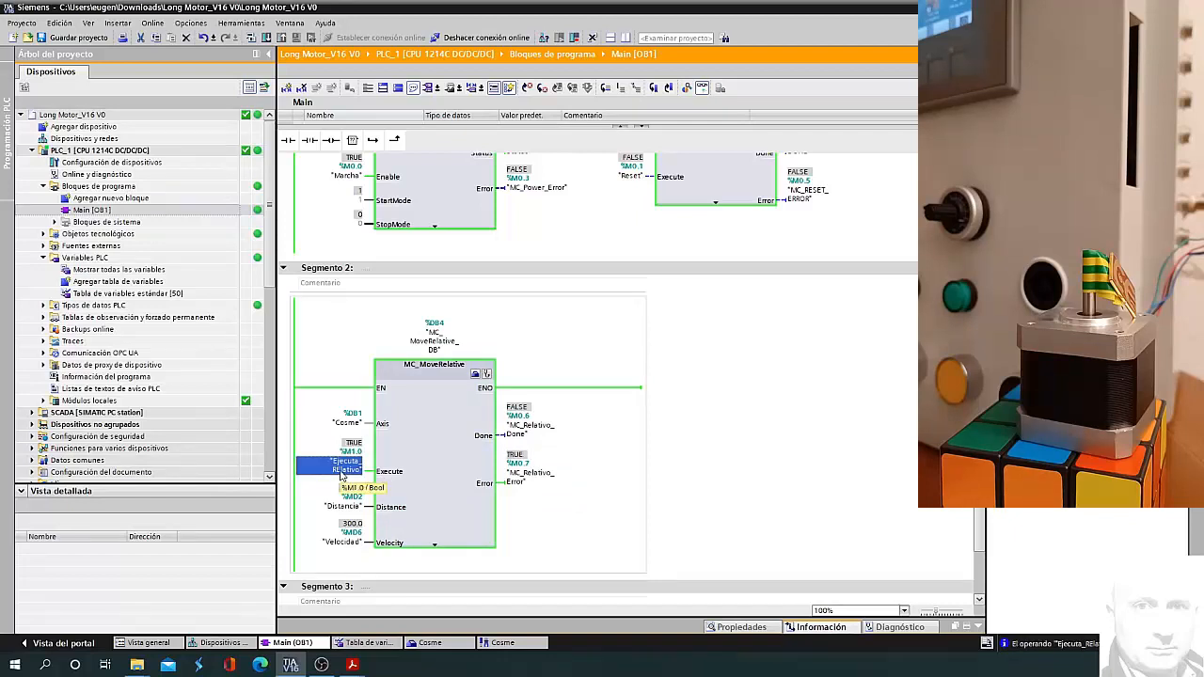
pyautogui.hotkey('ctrl', 'F3')
pyautogui.hotkey('ctrl', 'F2')
pyautogui.hotkey('ctrl', 'F3')
# - Open the configuration of the technology object Cosme beside the program to examine its dynamics and velocity limits
pyautogui.scroll(2, 680, 509)
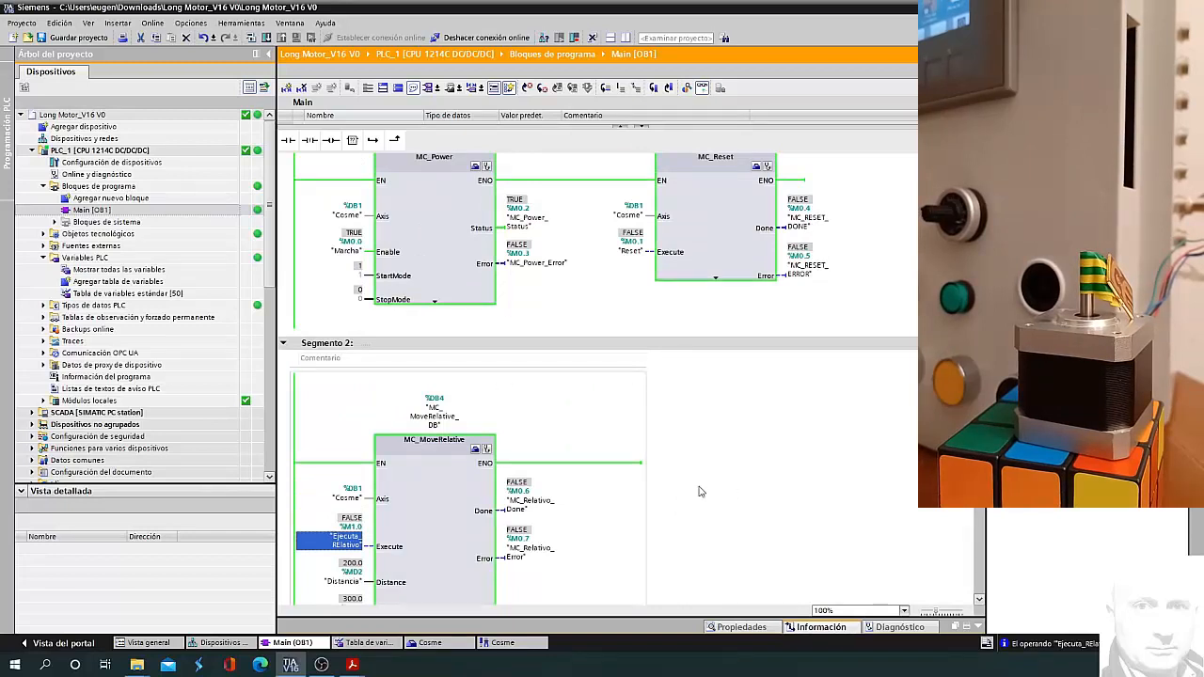
pyautogui.scroll(-2, 620, 489)
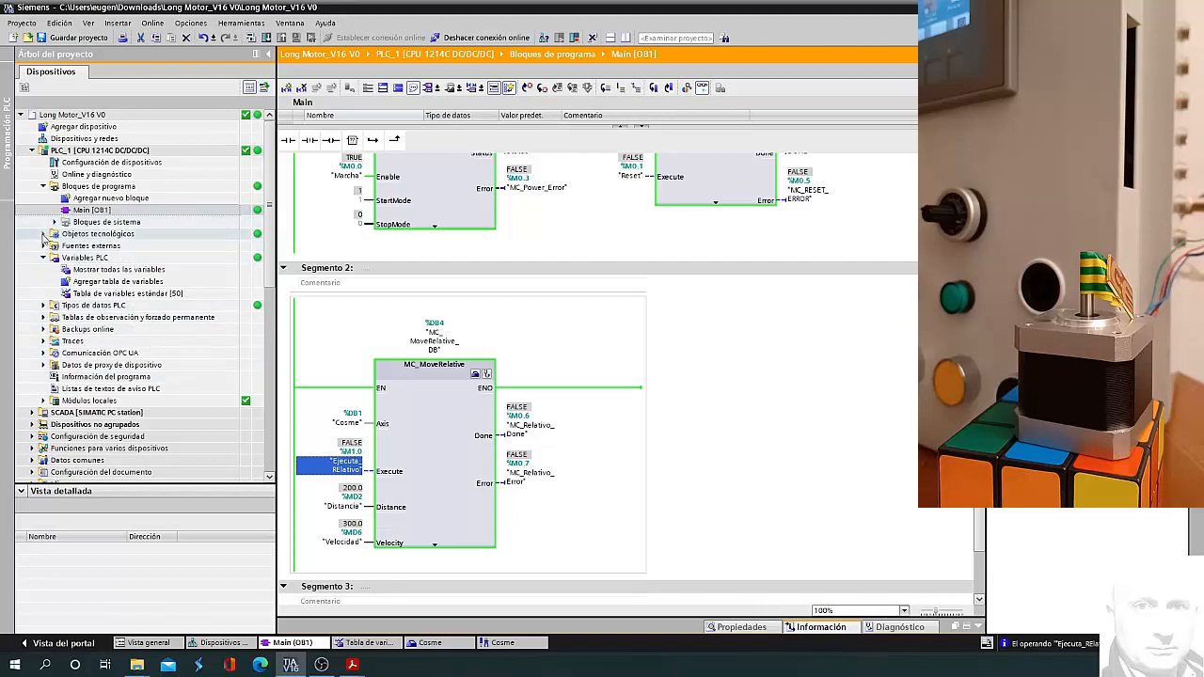
pyautogui.click(42, 234)
pyautogui.click(55, 259)
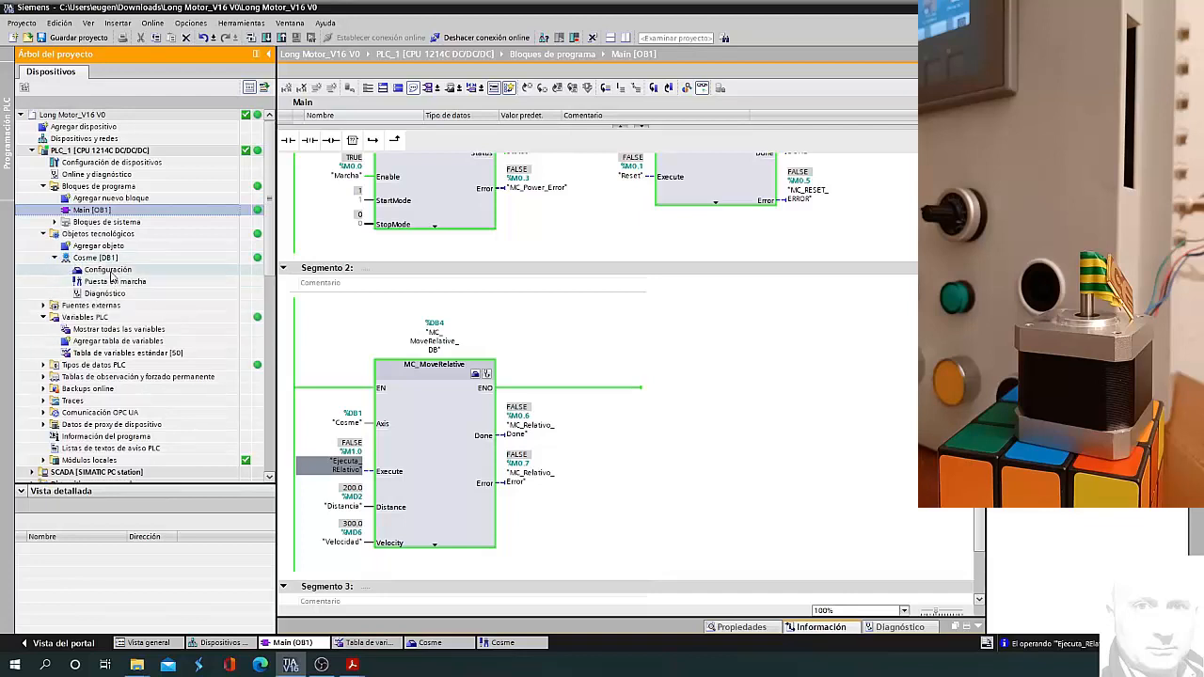
pyautogui.doubleClick(108, 270)
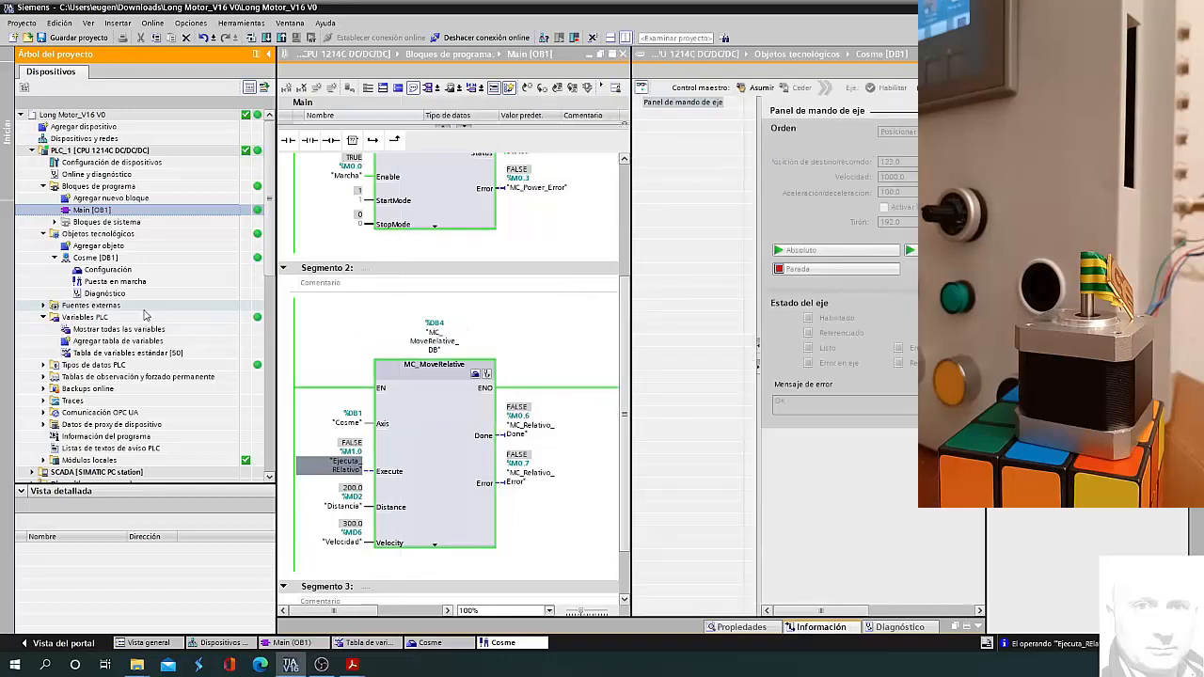
pyautogui.doubleClick(106, 271)
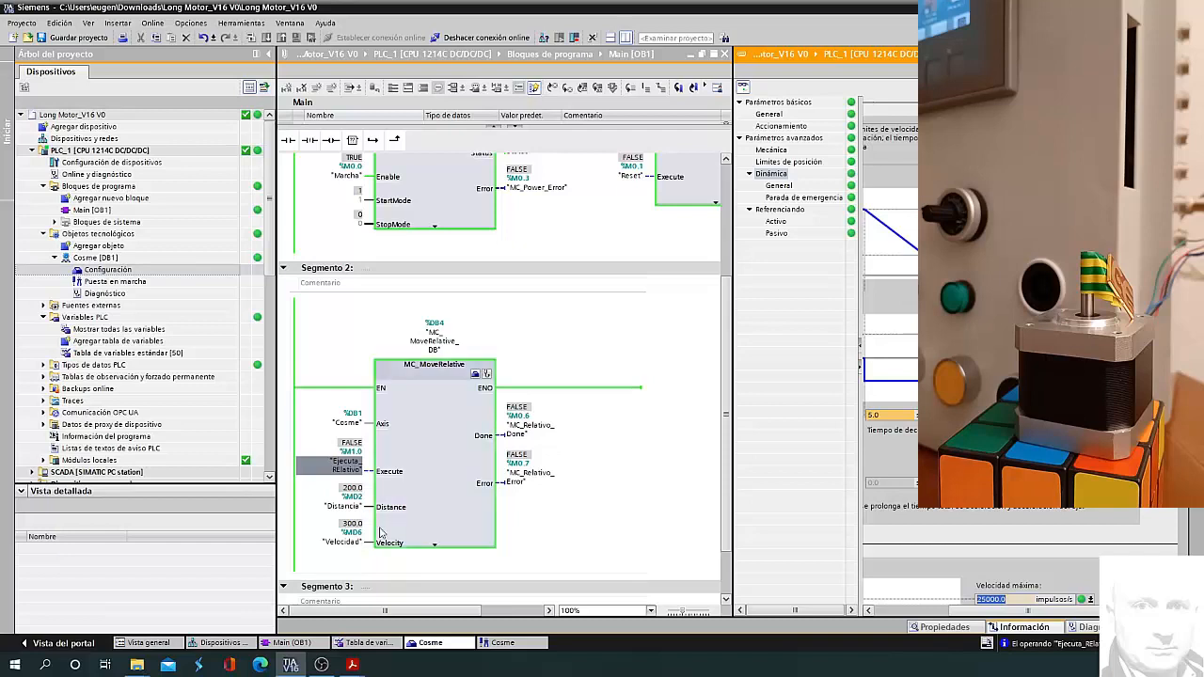
# - Modify the Velocidad operand of MC_MoveRelative to 1000
pyautogui.click(346, 544)
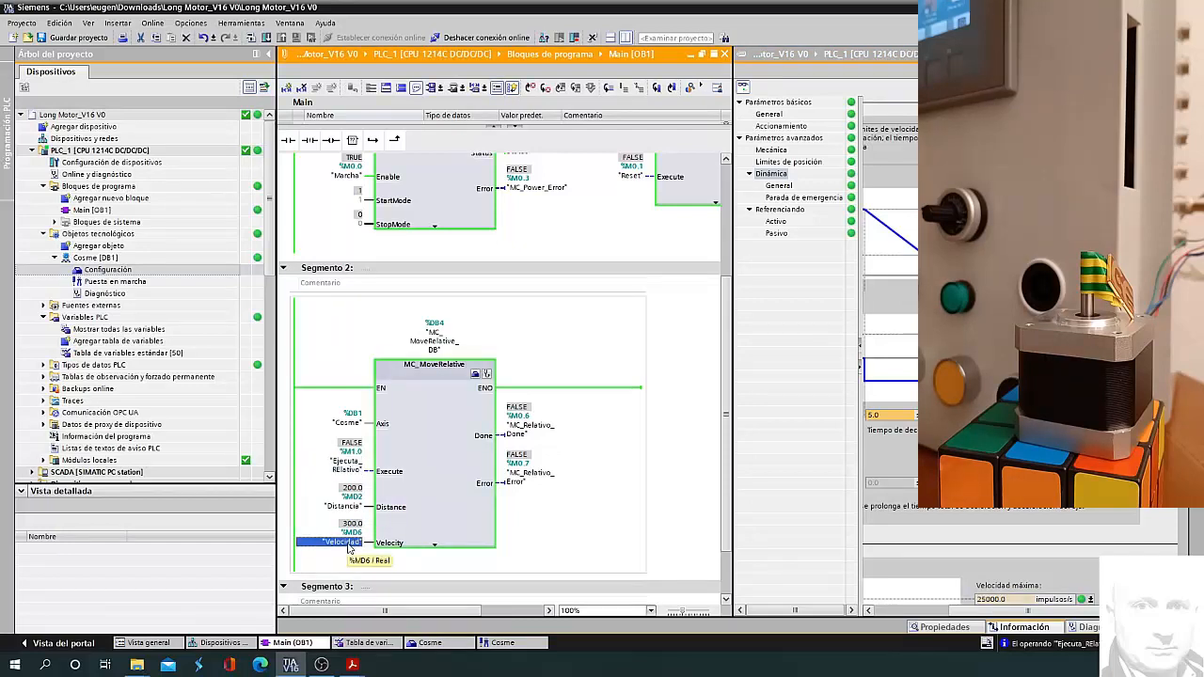
pyautogui.hotkey('ctrl', 'shift', '2')
pyautogui.write('1000')
pyautogui.press('Return')
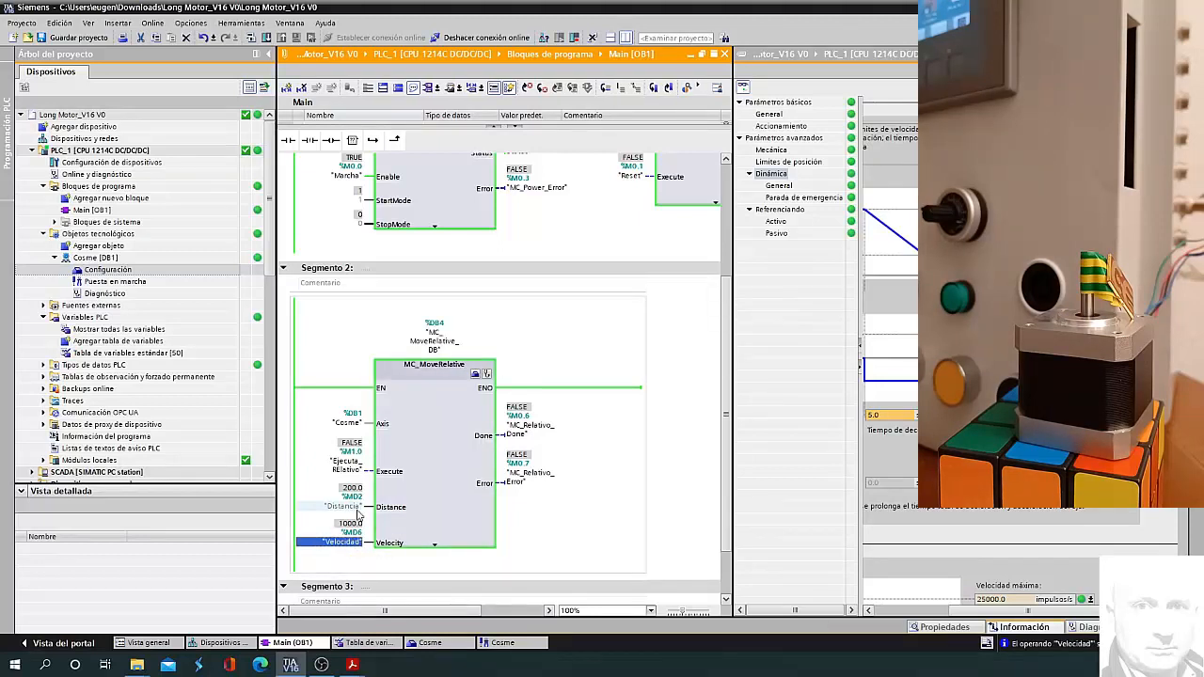
# - Run the relative move repeatedly by modifying Ejecuta_RElativo alternately to 1 and 0
pyautogui.click(350, 468)
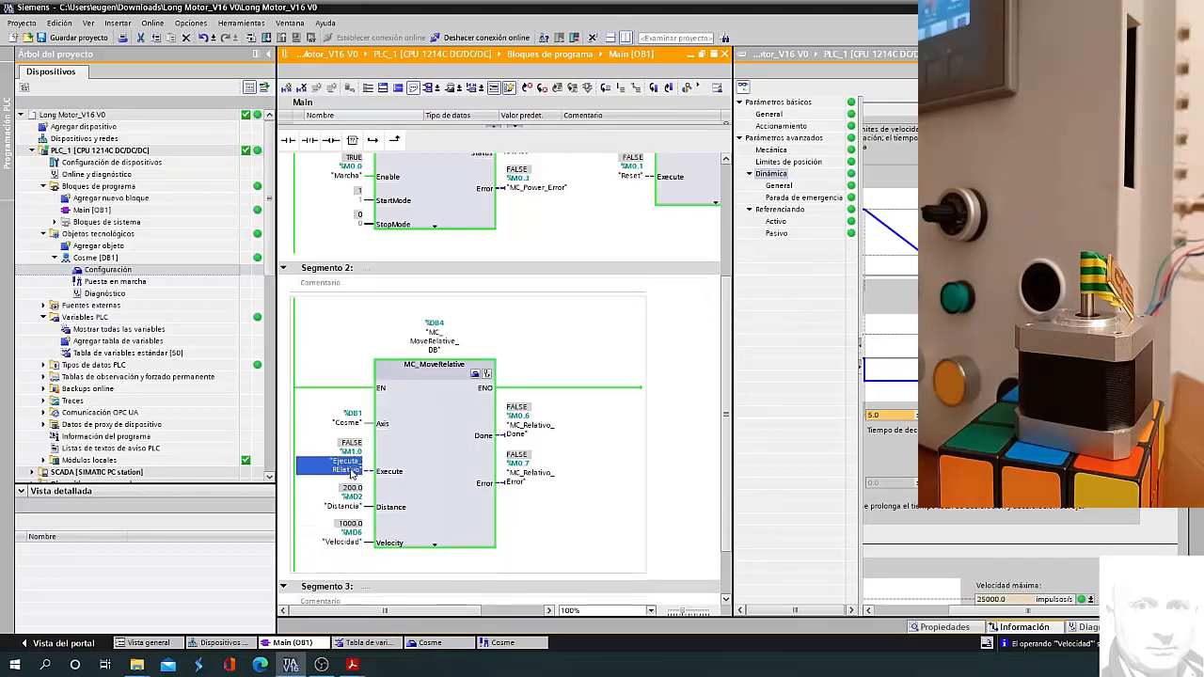
pyautogui.hotkey('ctrl', 'F2')
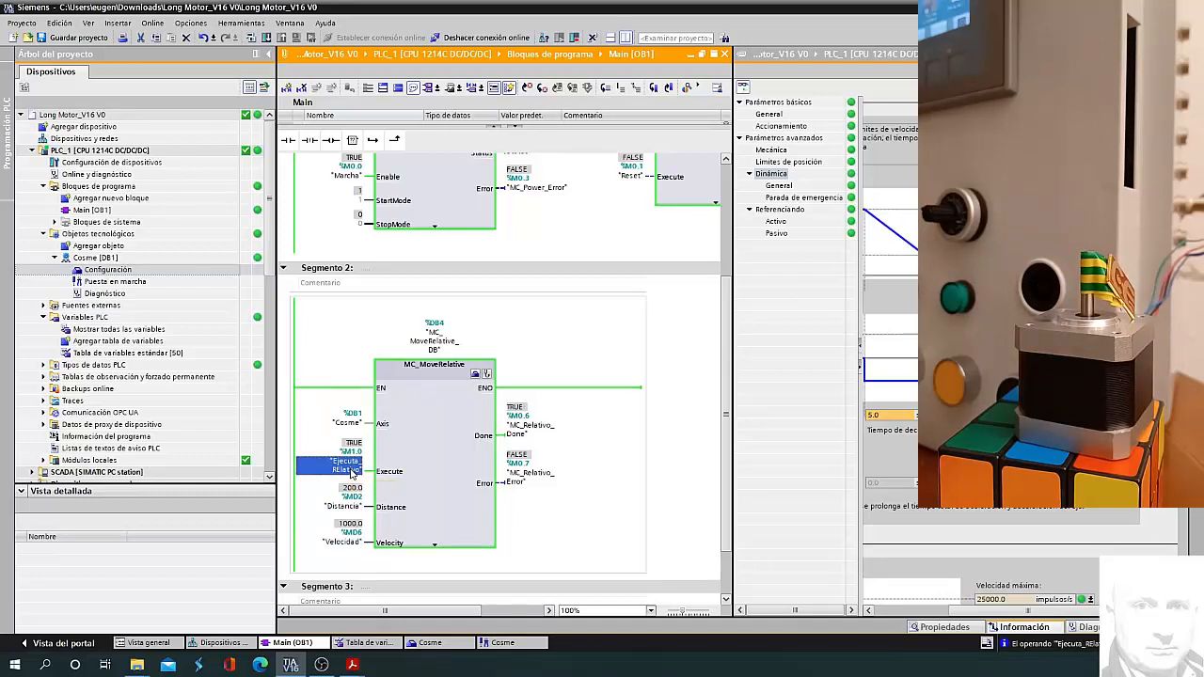
pyautogui.hotkey('ctrl', 'F3')
pyautogui.hotkey('ctrl', 'F2')
pyautogui.hotkey('ctrl', 'F3')
pyautogui.hotkey('ctrl', 'F2')
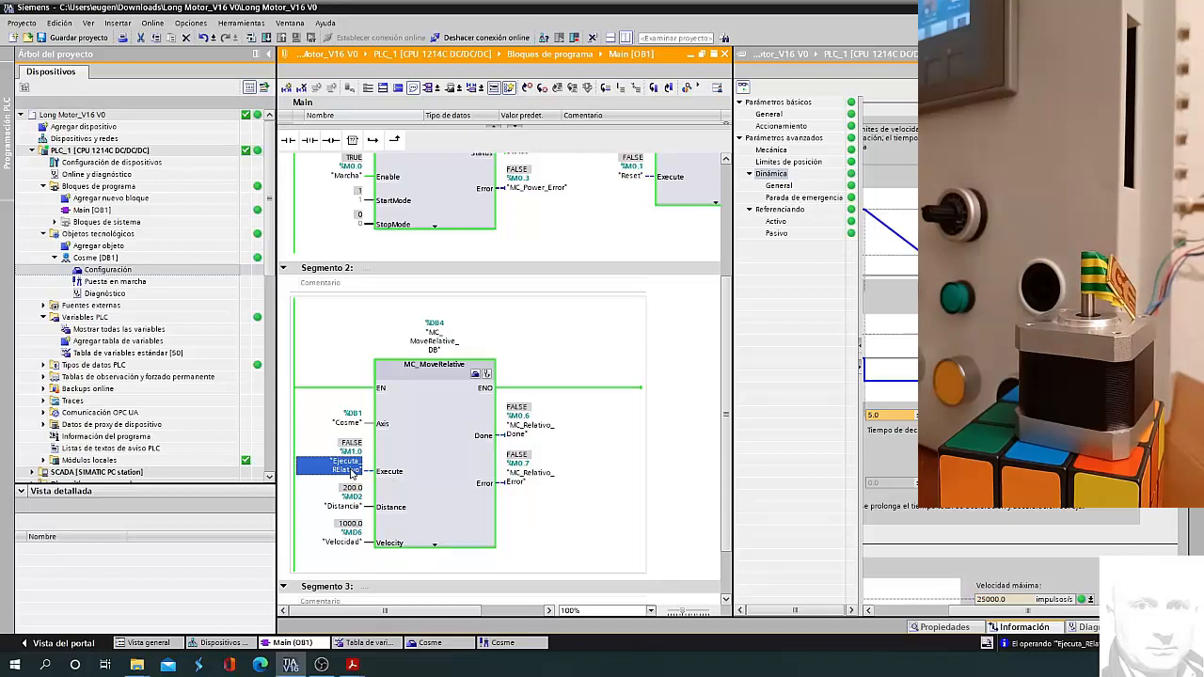